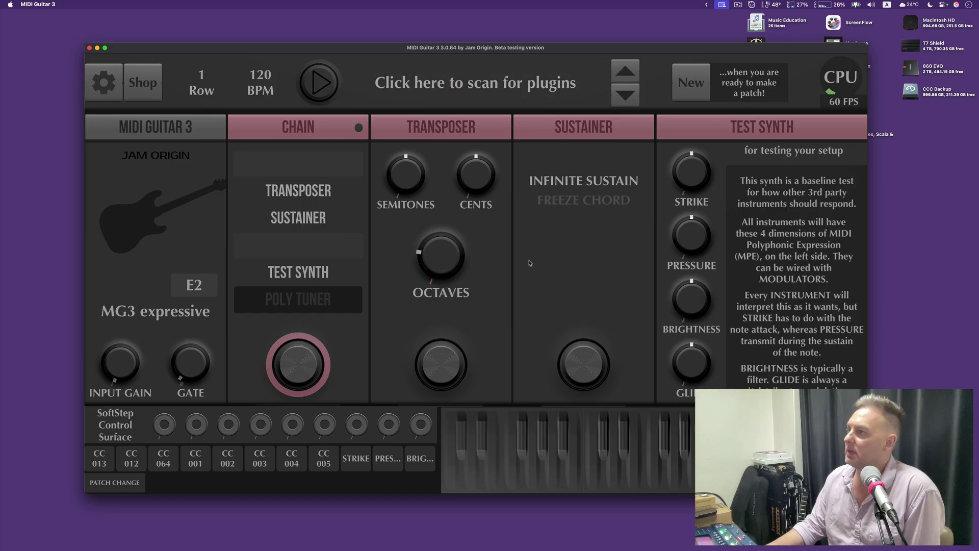
Load the MIDI Guitar Mini patch from the patch list.
click(475, 91)
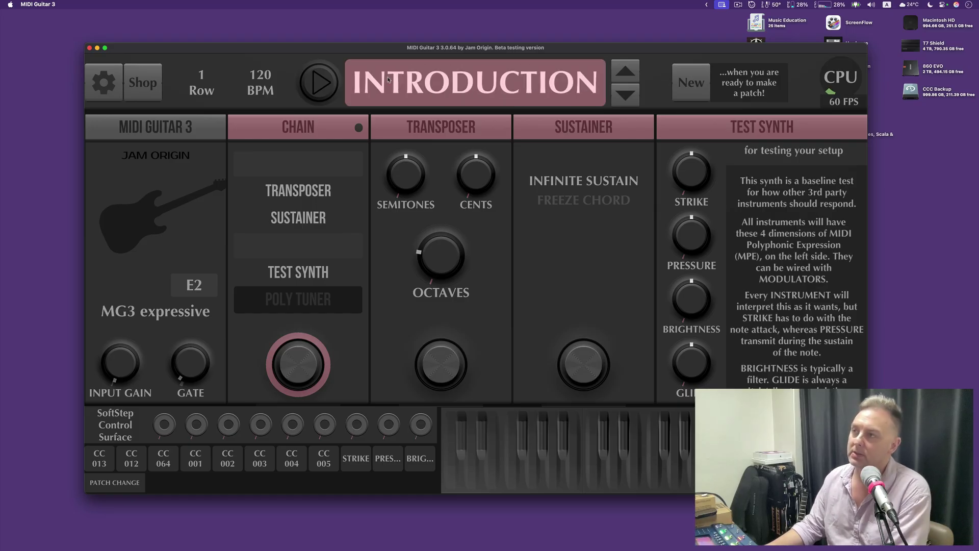
click(556, 89)
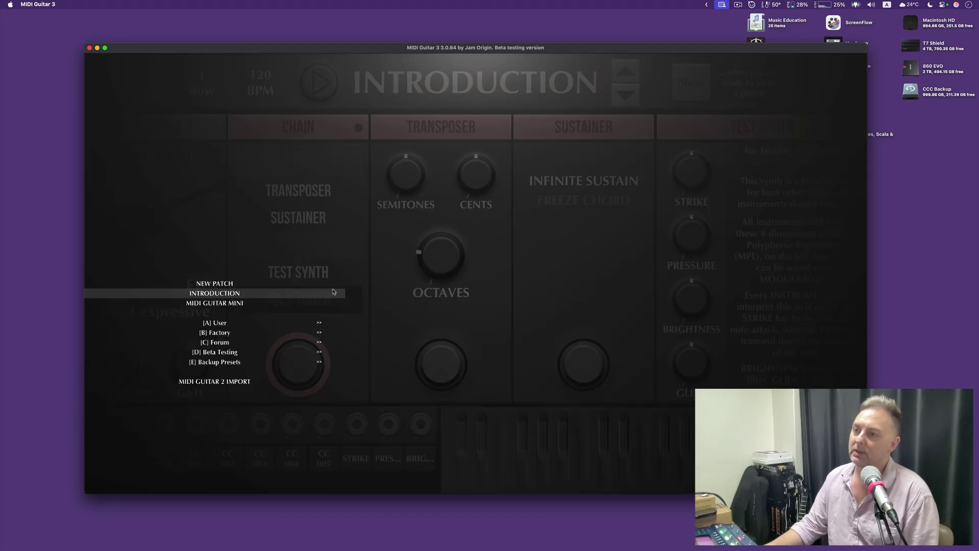
click(270, 303)
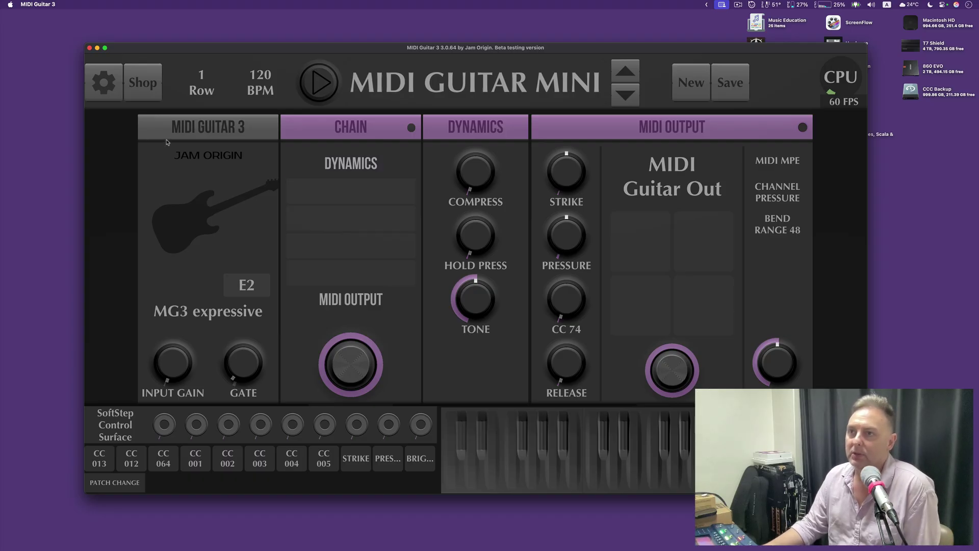
click(105, 90)
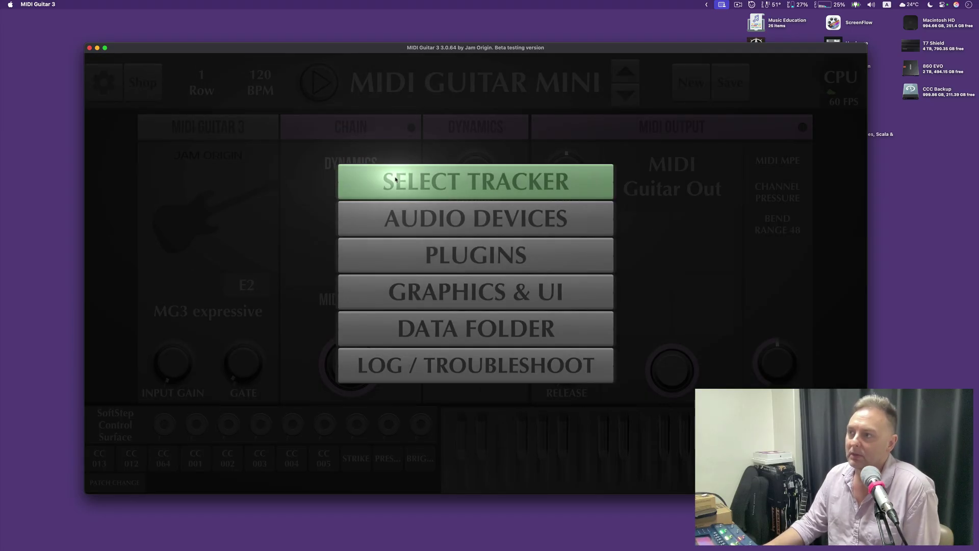
click(357, 179)
click(317, 318)
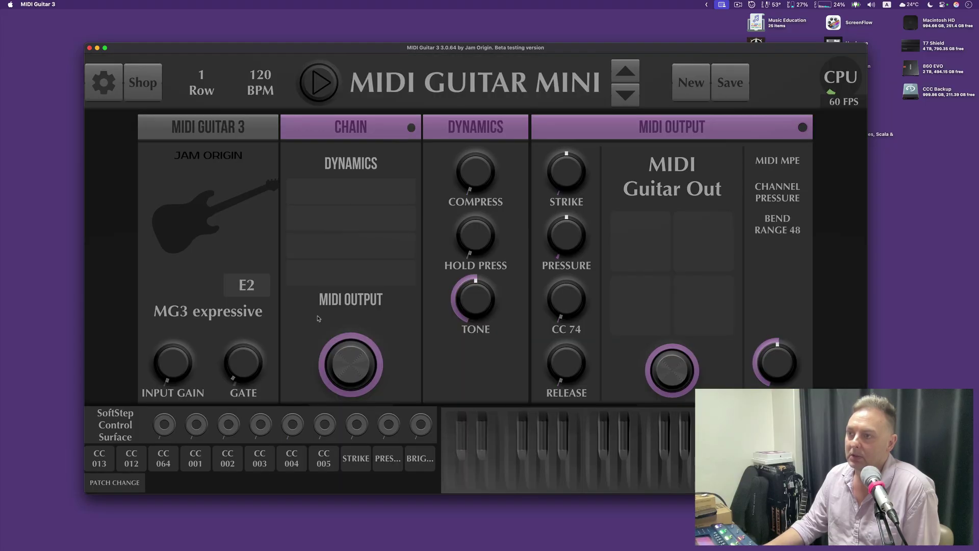
Set the audio input of the SY-1000 to Channel 2 and the output channel to No Output!, and apply the settings.
click(105, 90)
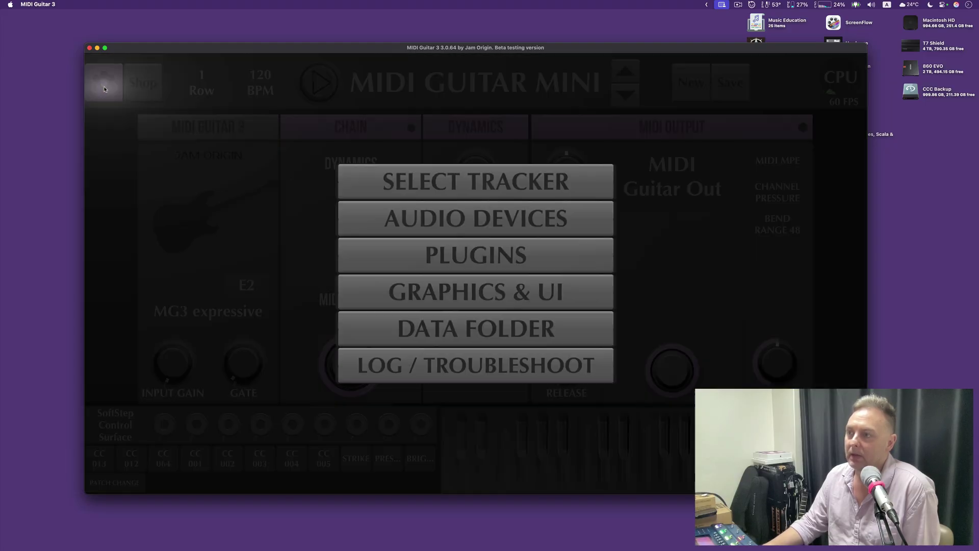
click(385, 210)
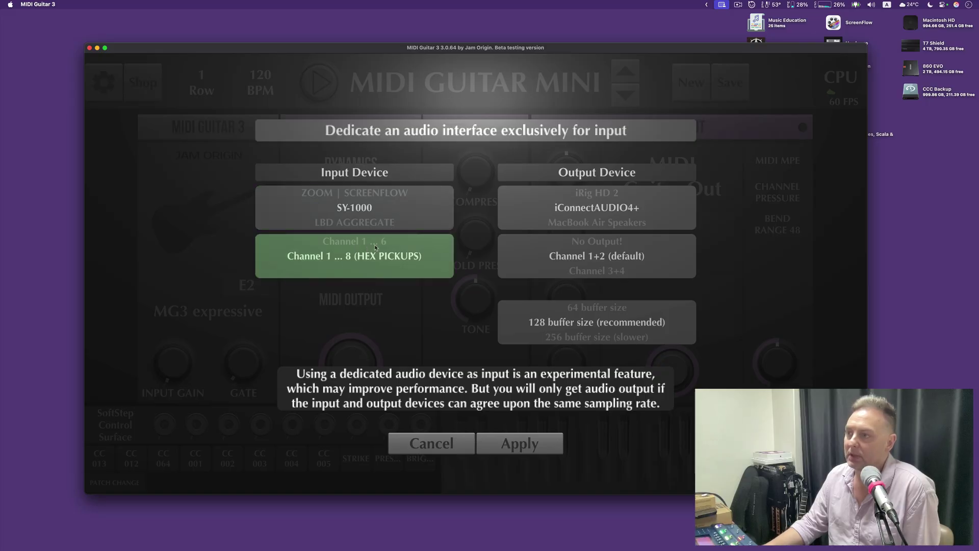
scroll(370, 250, up, 7)
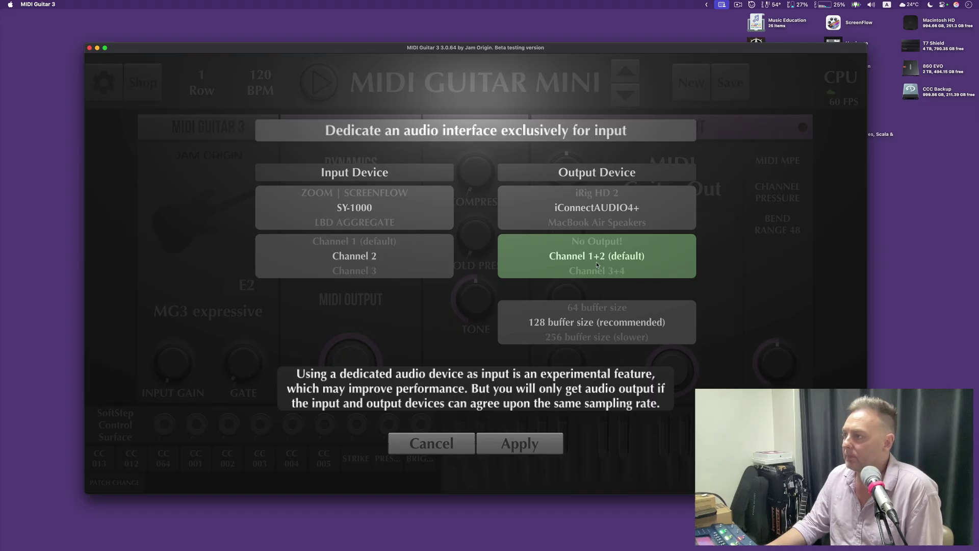
scroll(593, 262, up, 1)
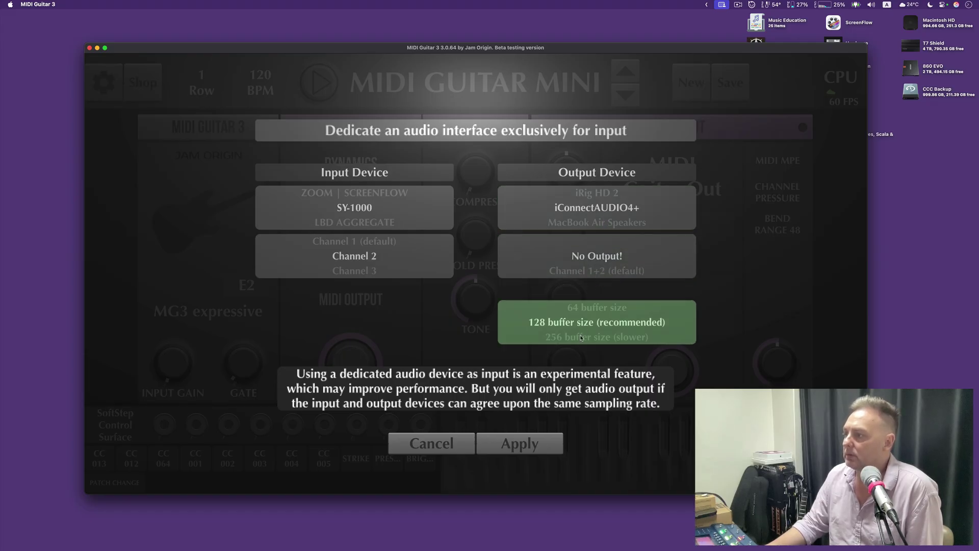
click(532, 445)
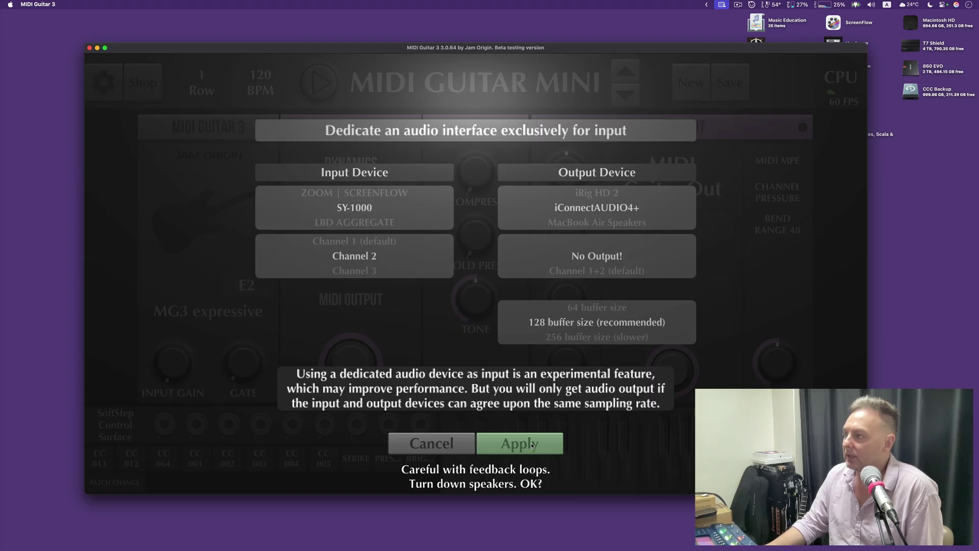
click(532, 444)
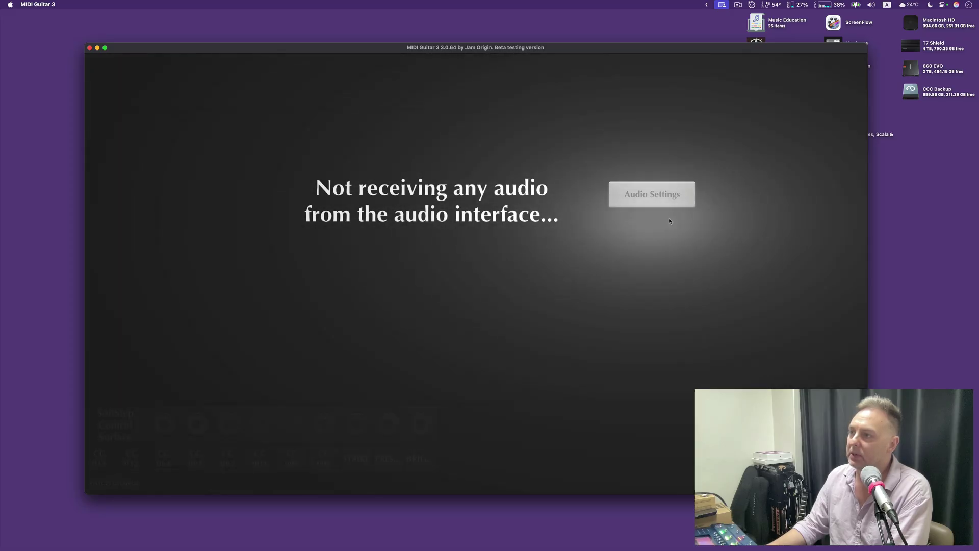
Set the audio output to iConnectAUDIO4+ on Channel 1+2 (default) and apply the settings.
click(658, 195)
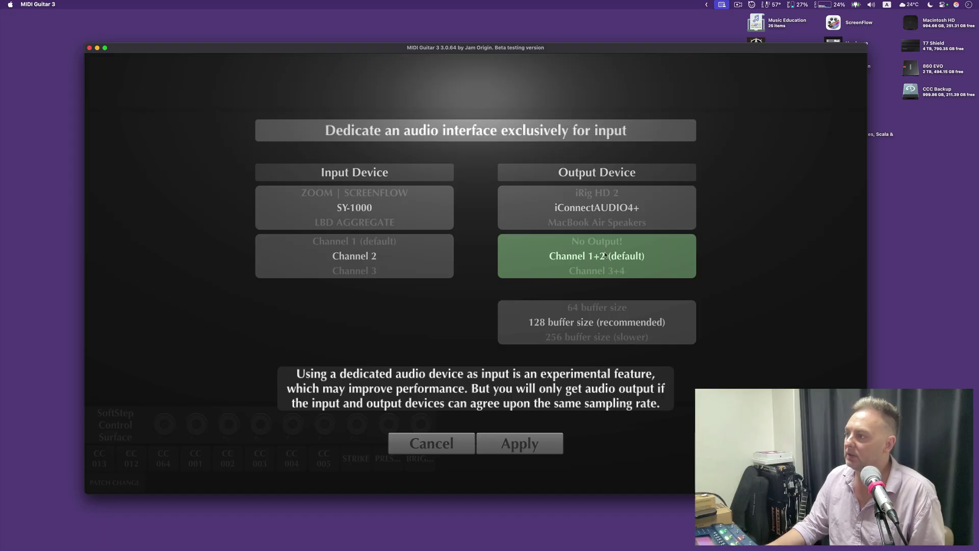
key(Up)
key(Down)
key(Down)
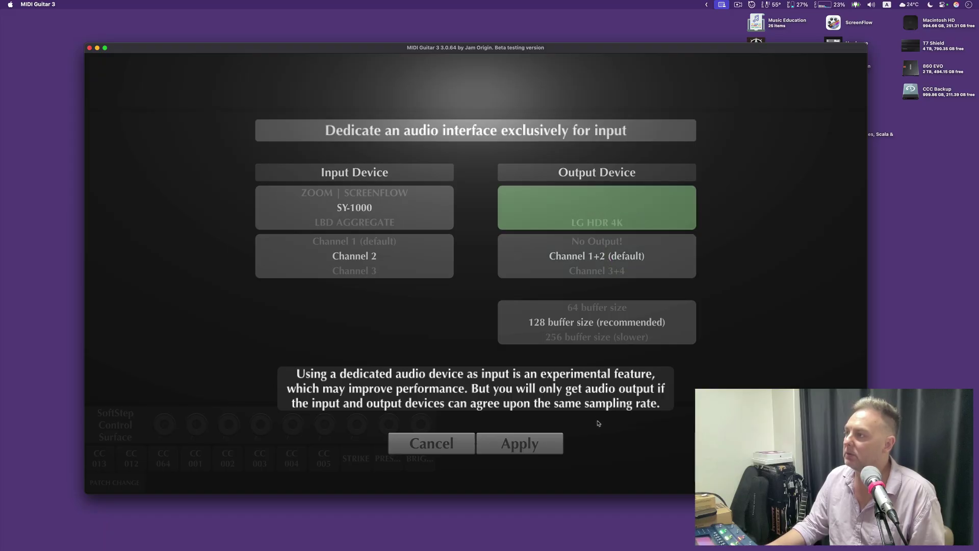
key(Up)
key(Up)
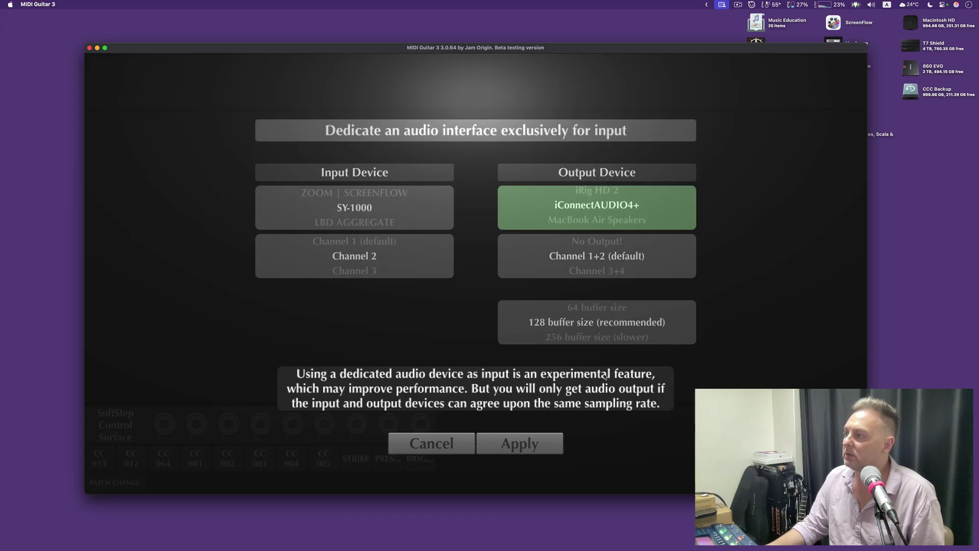
click(518, 447)
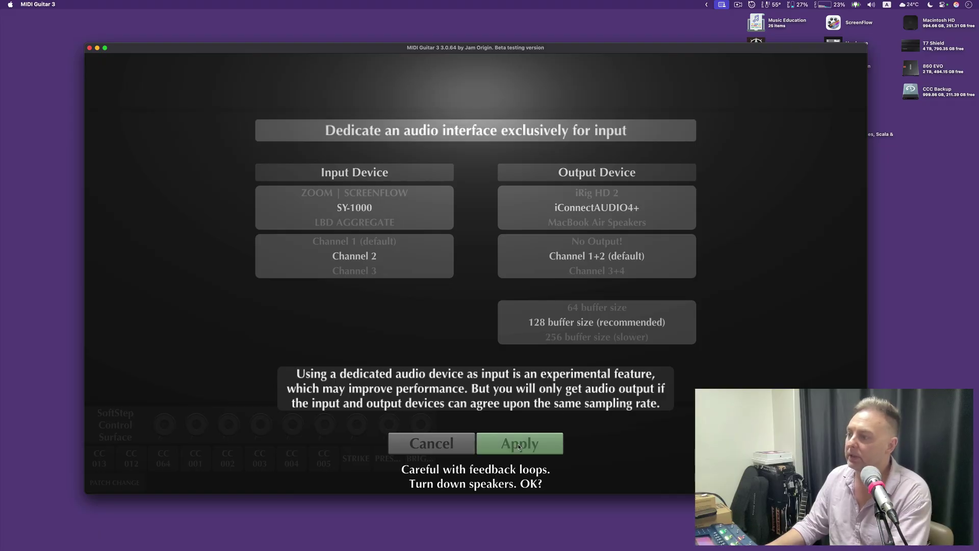
click(518, 447)
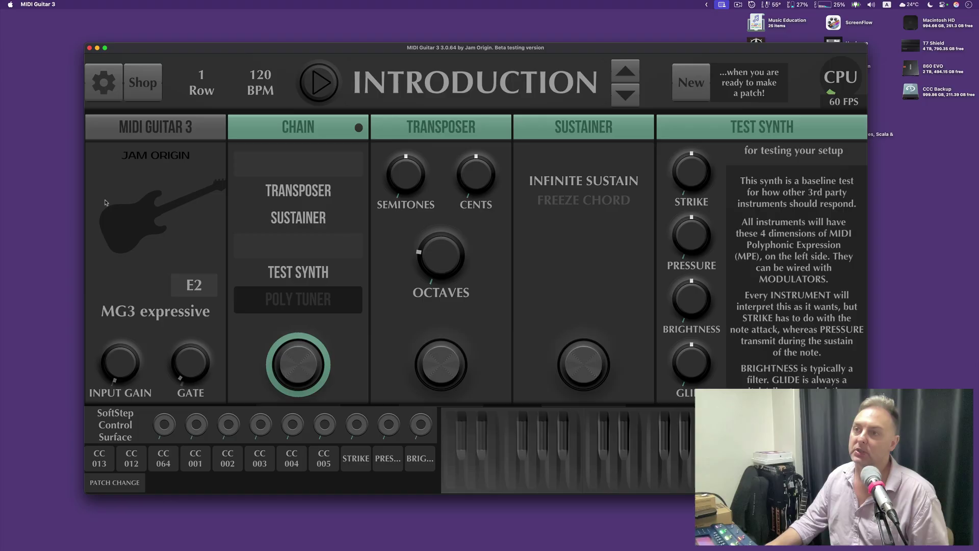
Load the MIDI Guitar Mini patch, return to the Introduction patch, and load MIDI Guitar Mini again.
click(480, 90)
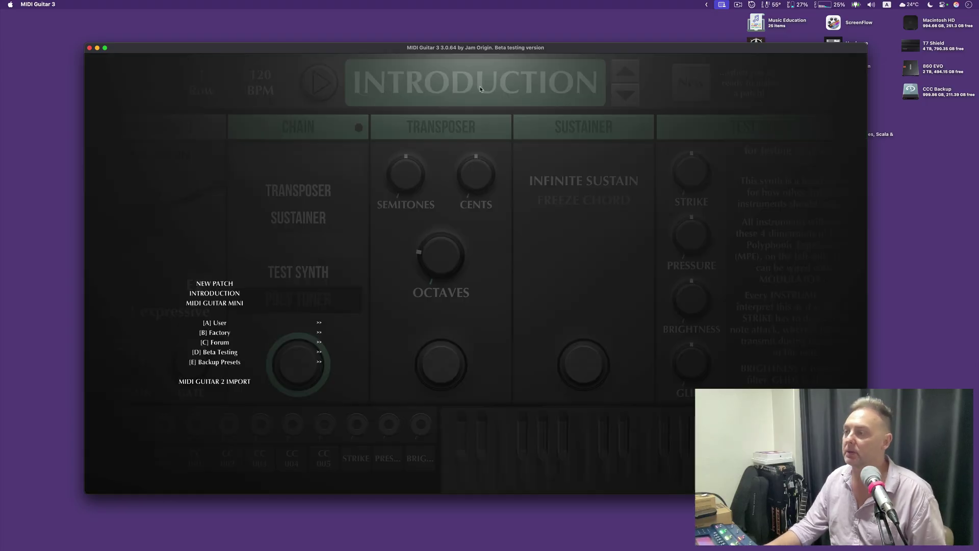
click(480, 90)
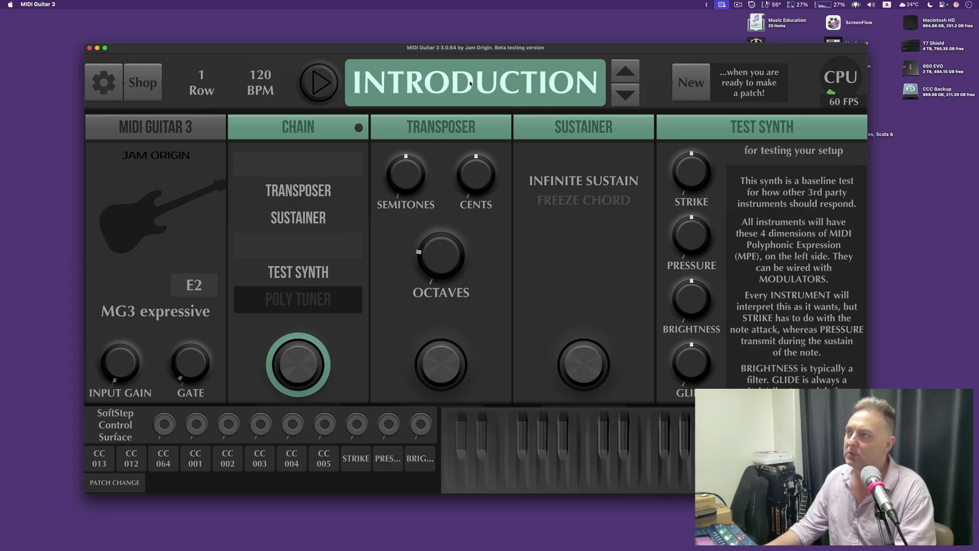
click(470, 84)
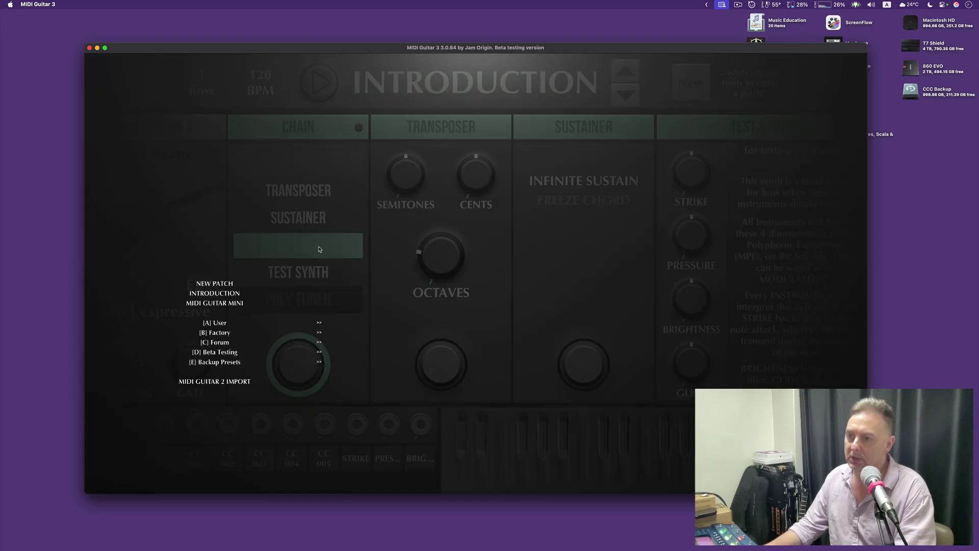
click(236, 304)
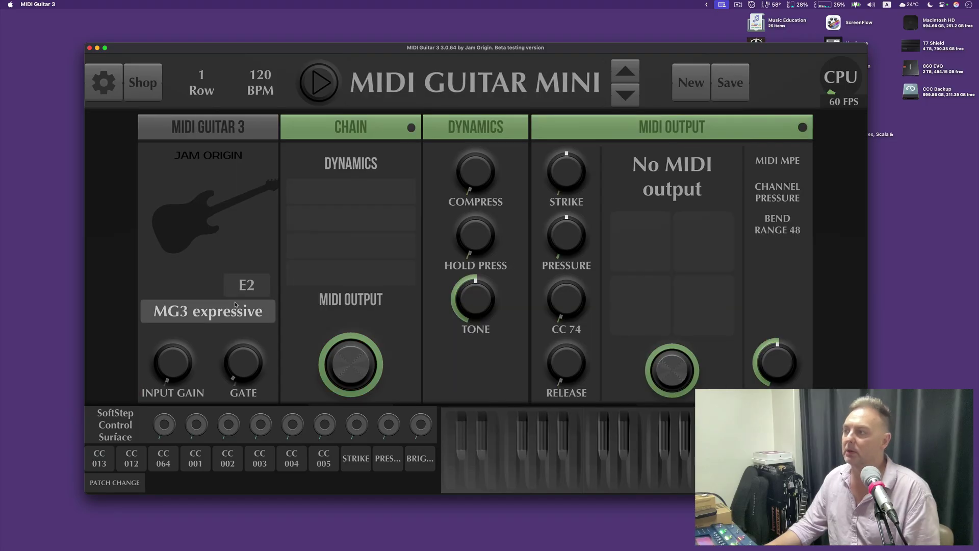
click(433, 86)
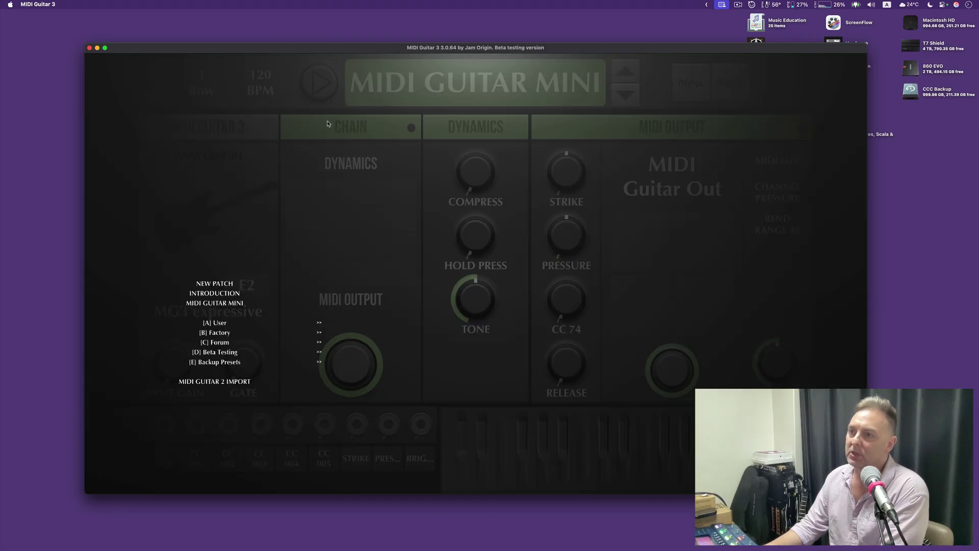
click(225, 293)
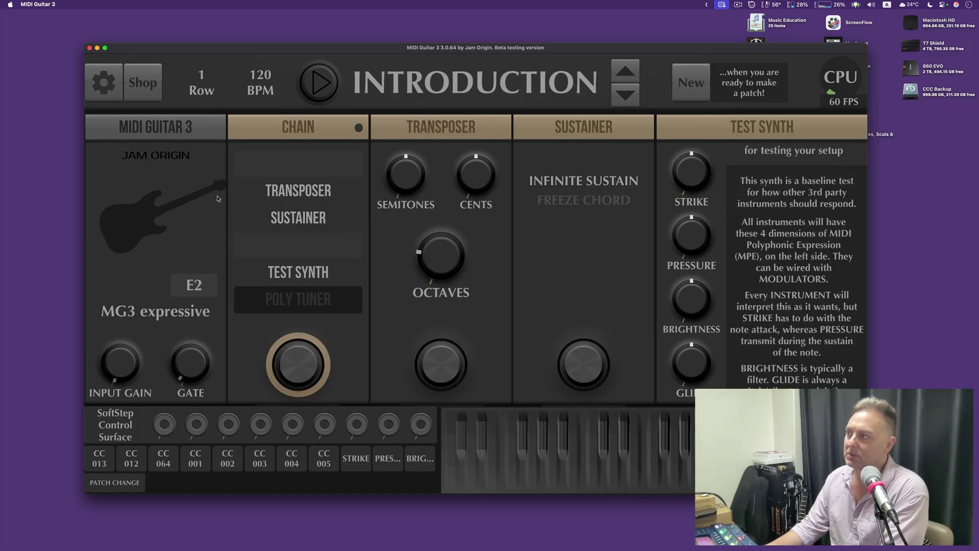
click(502, 87)
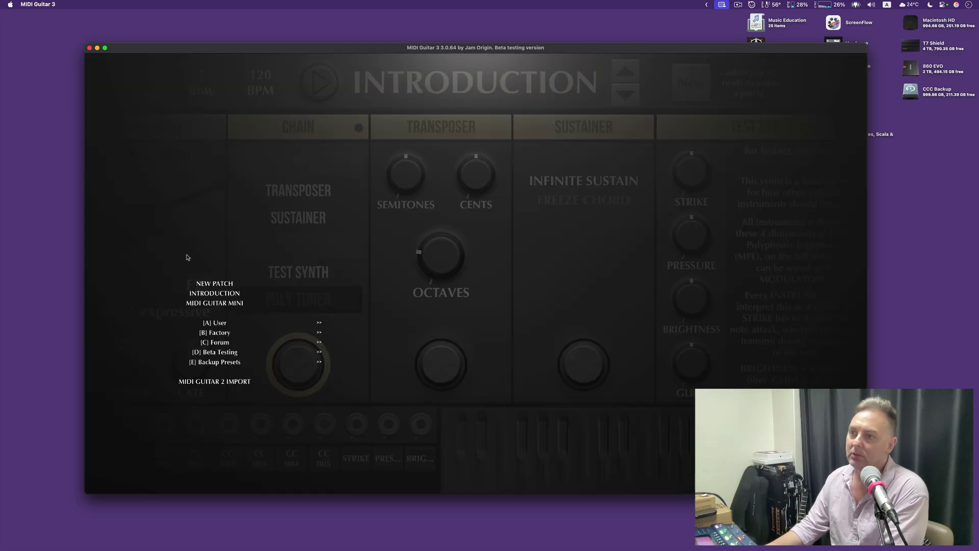
click(202, 304)
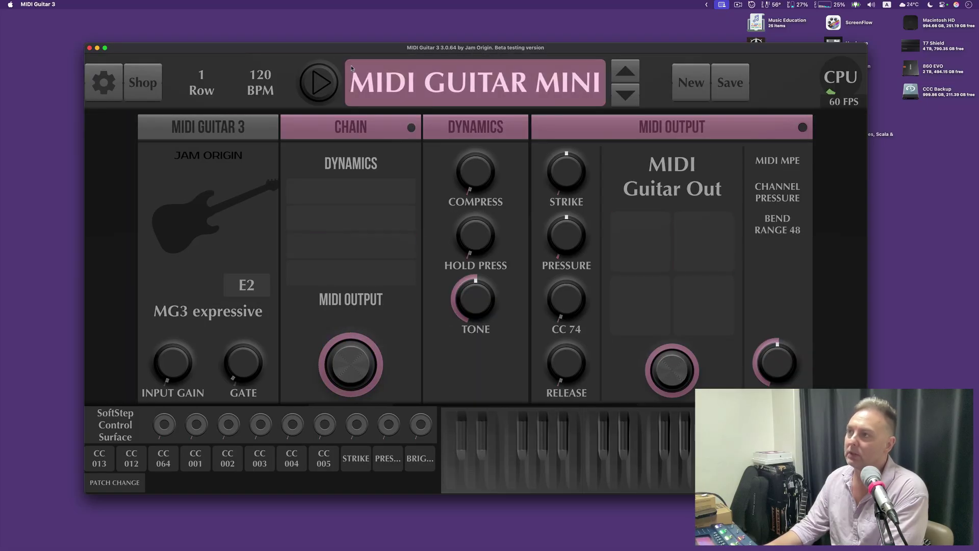
Create a new patch and remove the Reverb module from its master chain.
click(400, 81)
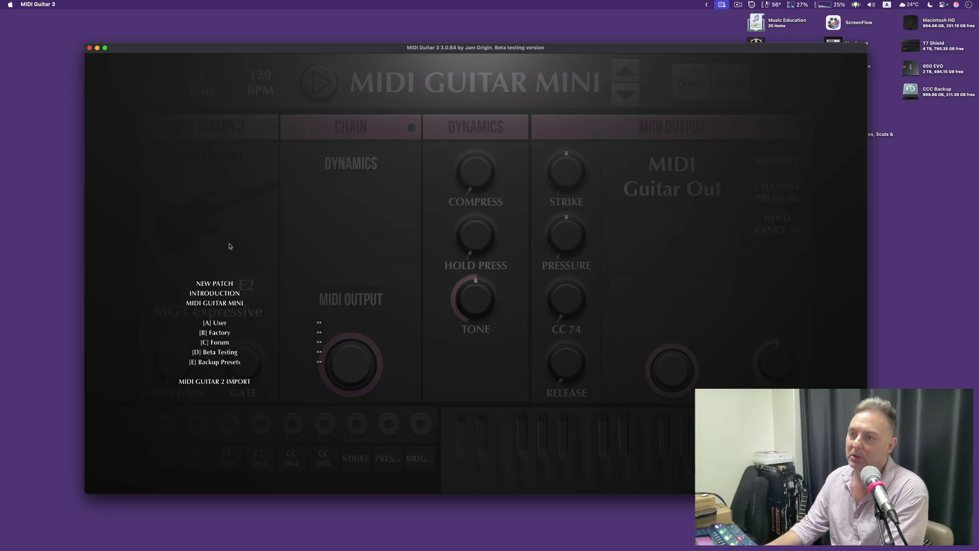
click(222, 286)
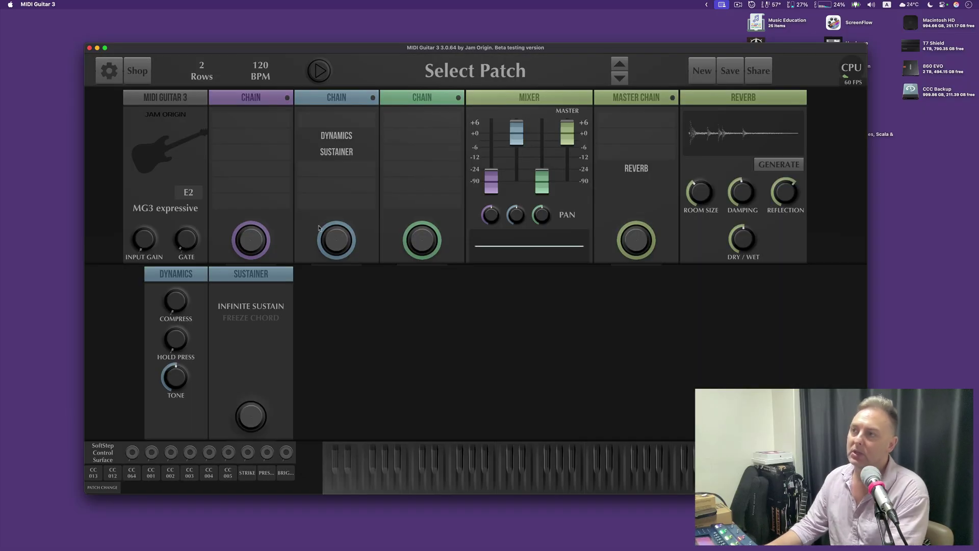
click(474, 85)
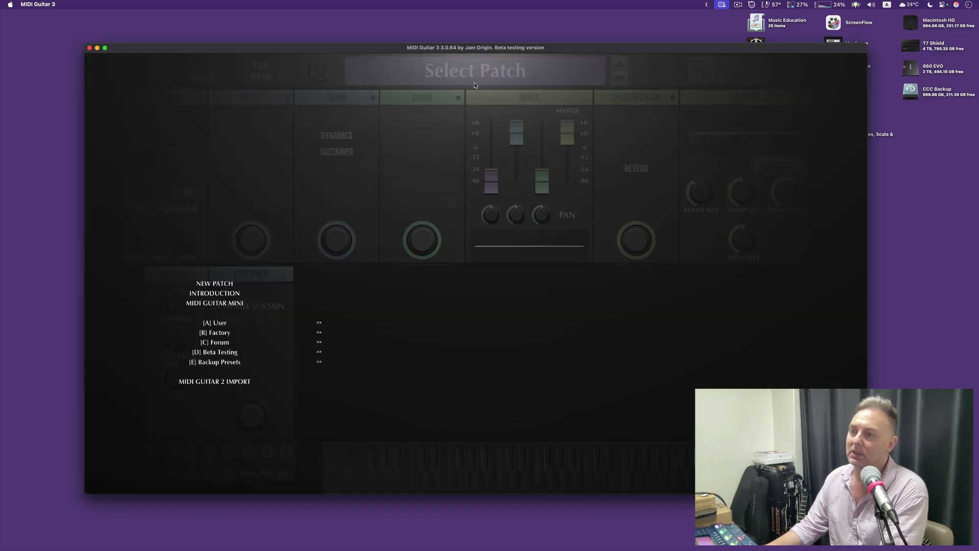
click(337, 261)
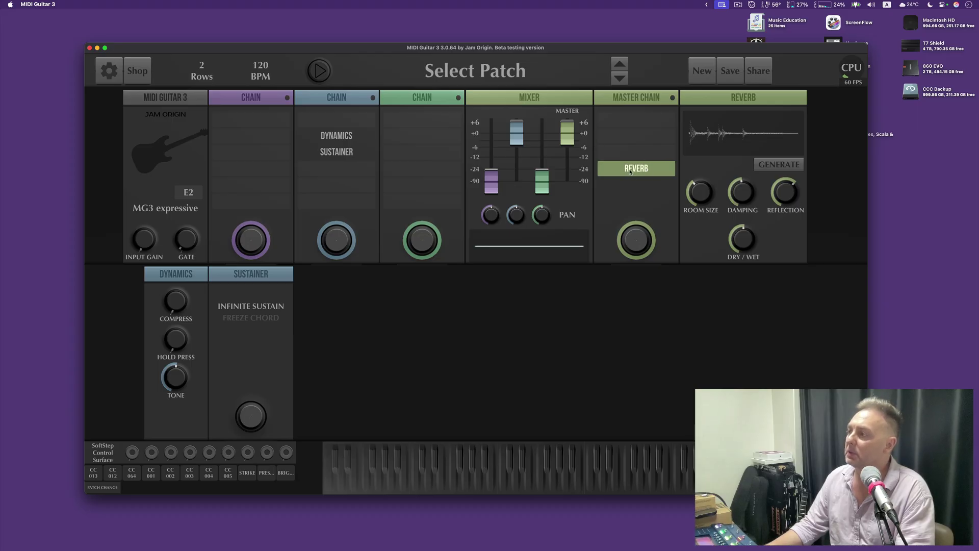
drag(630, 172, 731, 285)
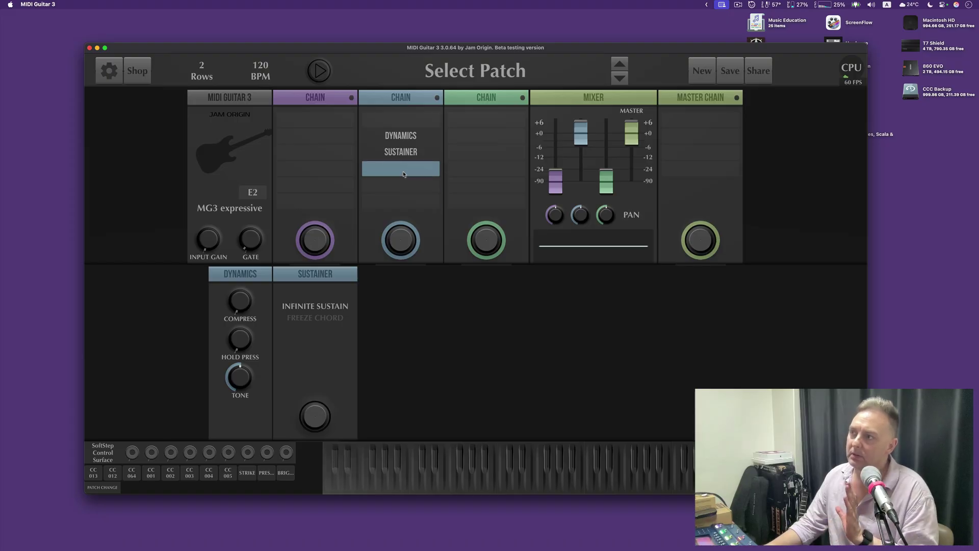
Add the Equator2 instrument to the middle chain in the slot after the Sustainer.
click(403, 174)
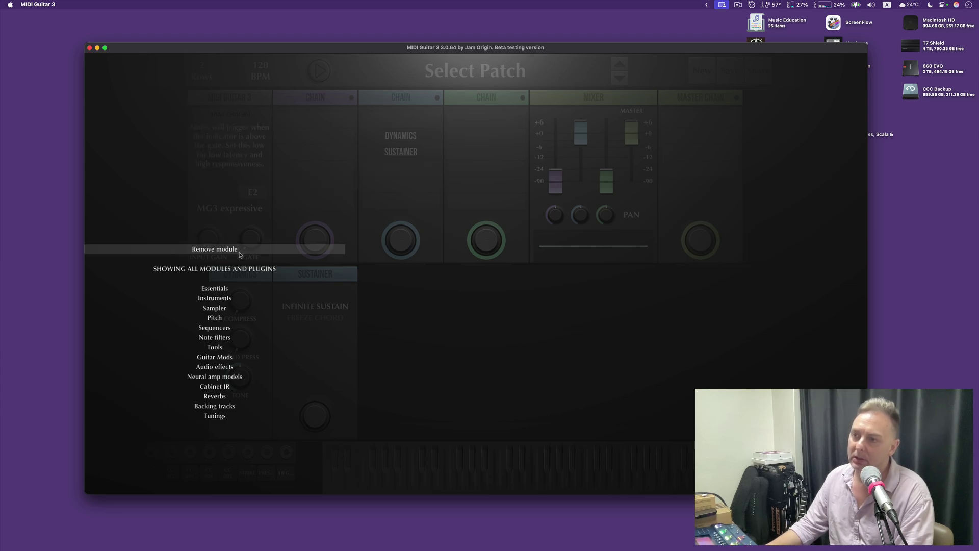
mouse_move(218, 299)
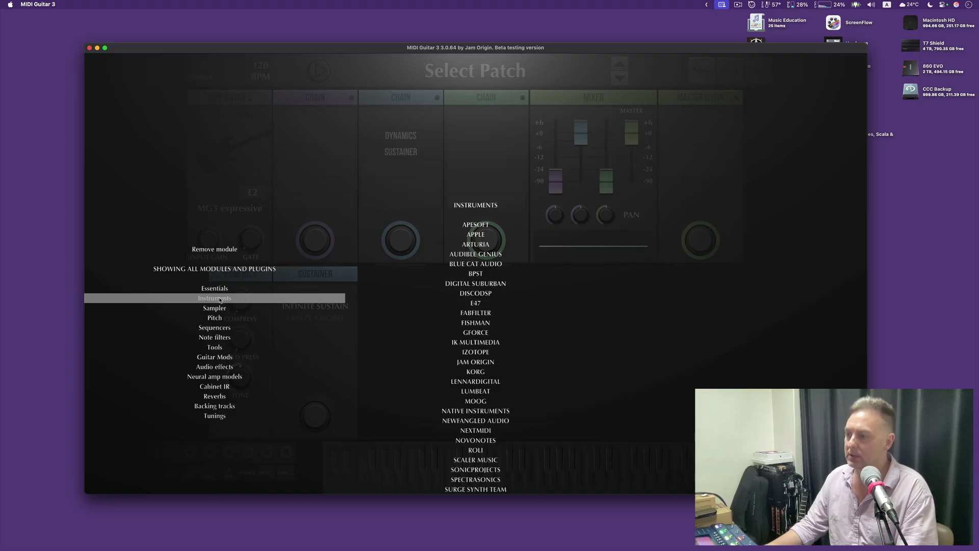
text(equator)
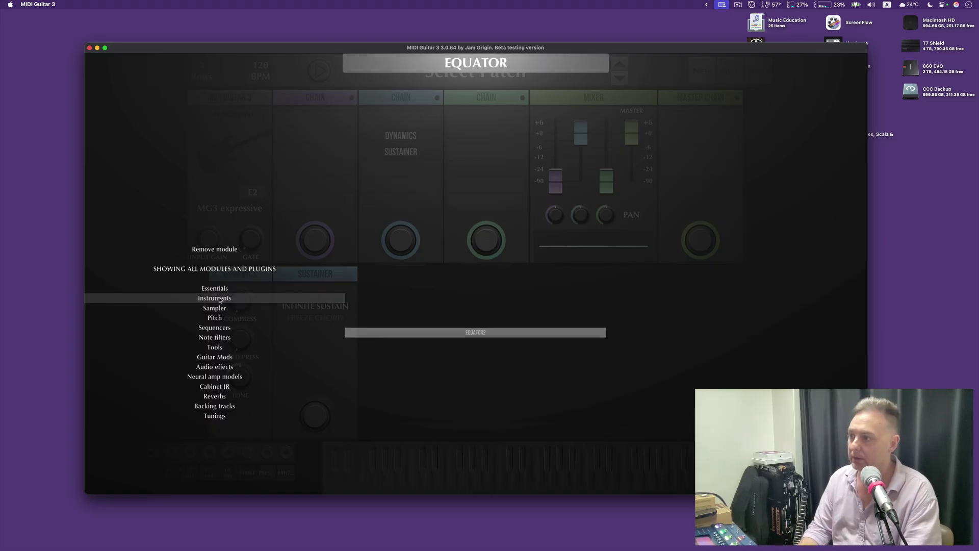
key(Escape)
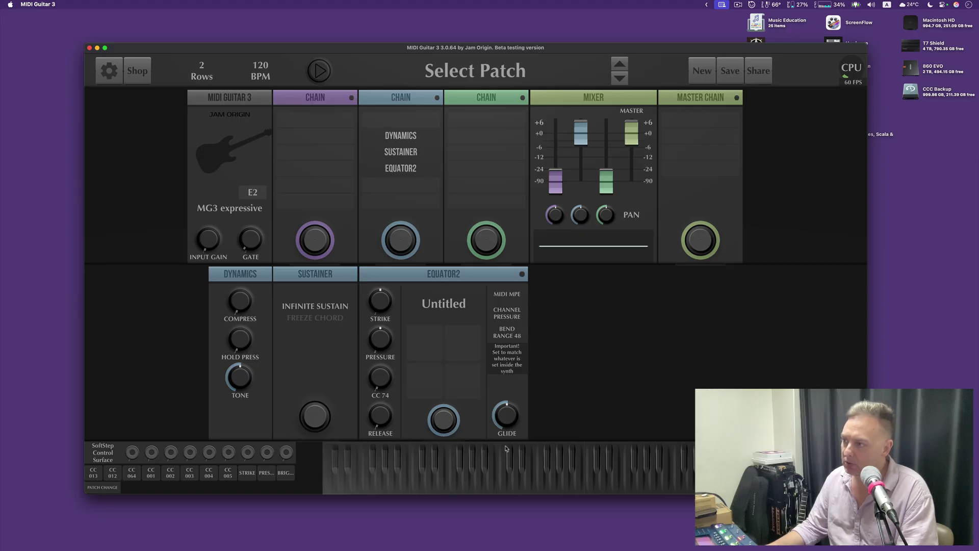
Examine the Equator2 module's expression knobs, glide control and MIDI MPE, channel pressure and bend range settings.
mouse_move(391, 305)
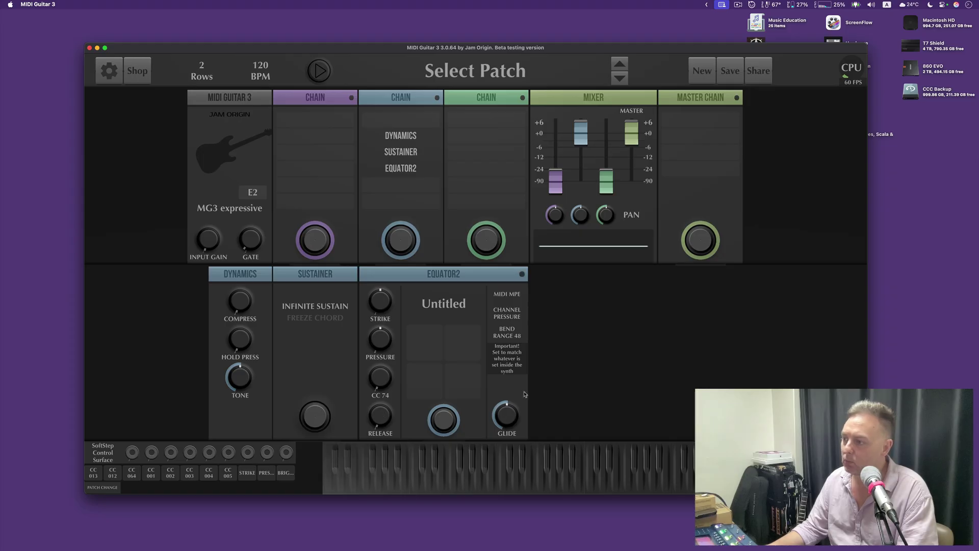
mouse_move(513, 419)
click(507, 313)
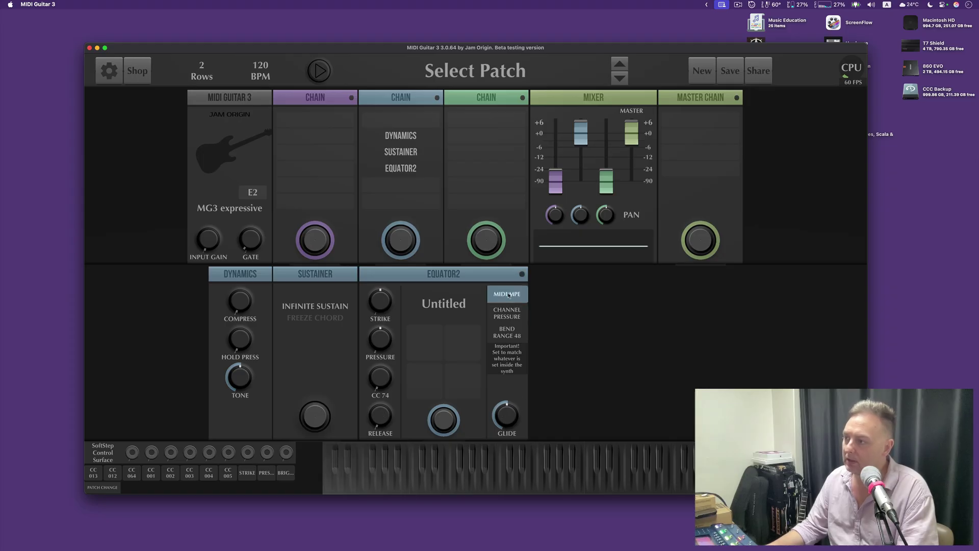
Review the Equator2 module's MIDI MPE, channel pressure and bend range options together with its four-pad grid.
click(508, 332)
click(507, 313)
click(510, 295)
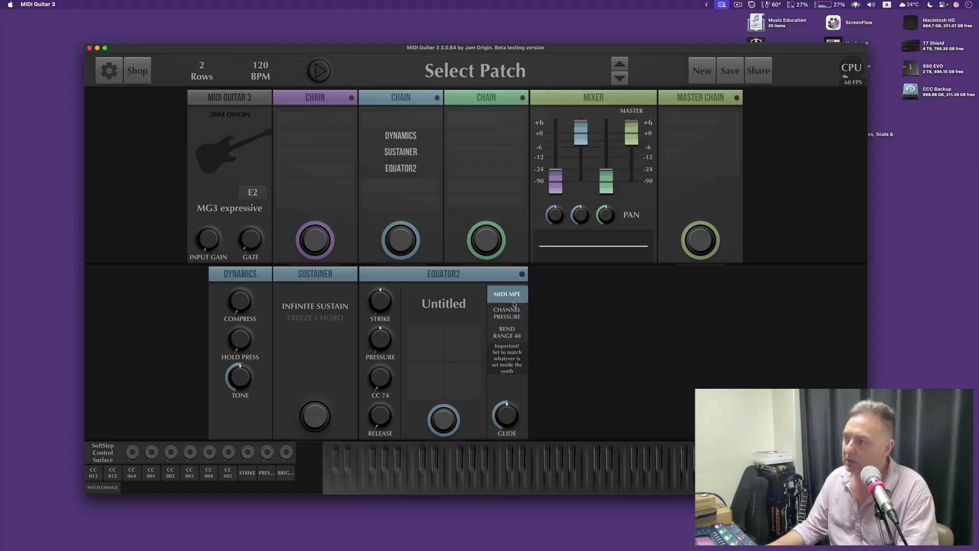
click(508, 332)
click(516, 300)
click(470, 337)
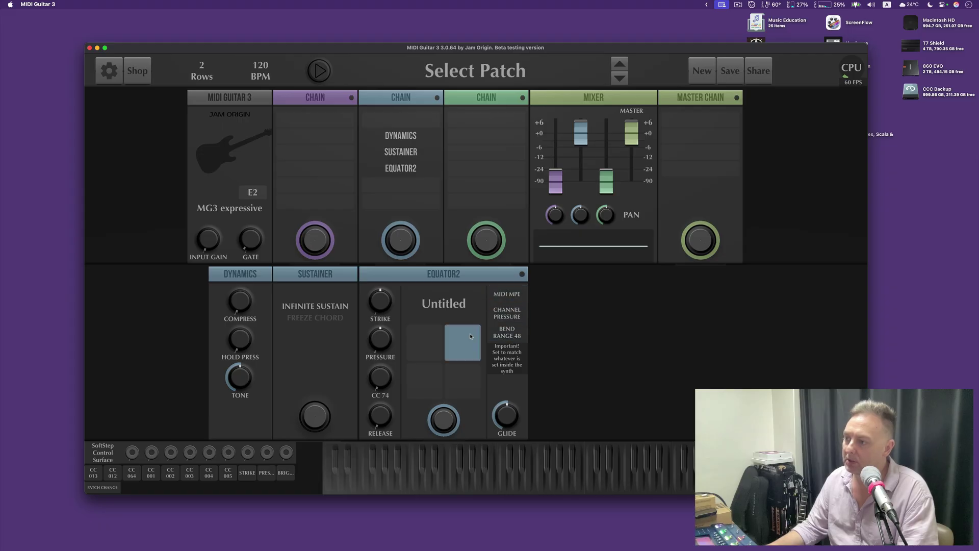
click(470, 336)
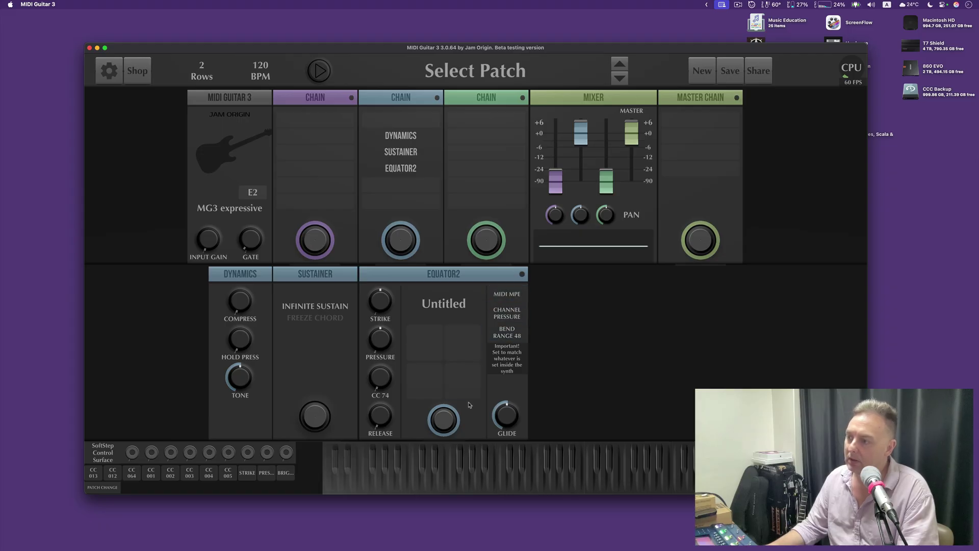
click(508, 332)
click(508, 313)
click(507, 294)
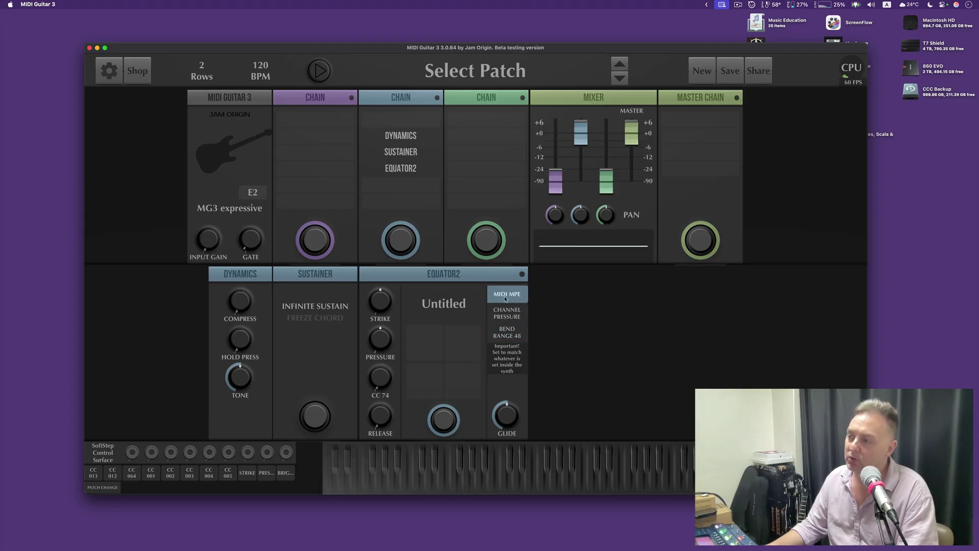
click(509, 316)
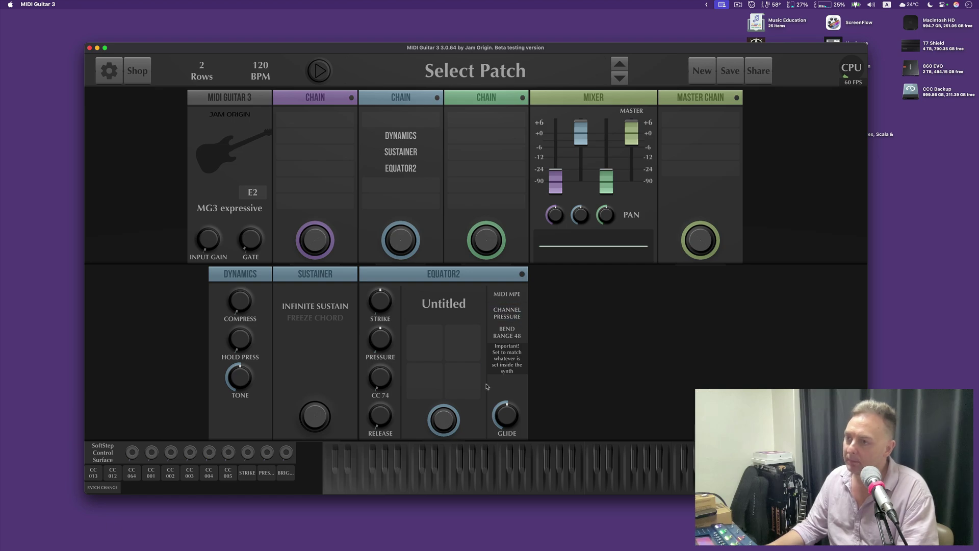
click(446, 422)
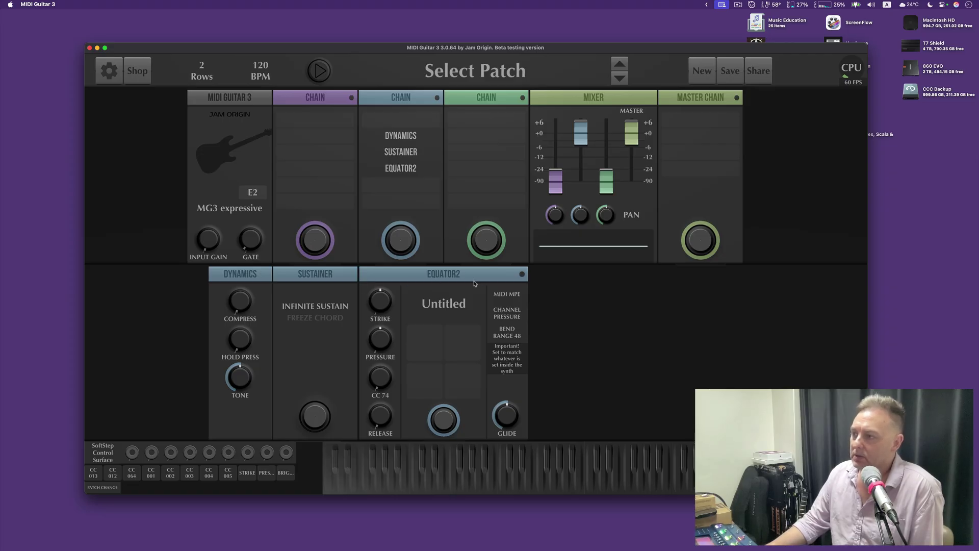
mouse_move(386, 327)
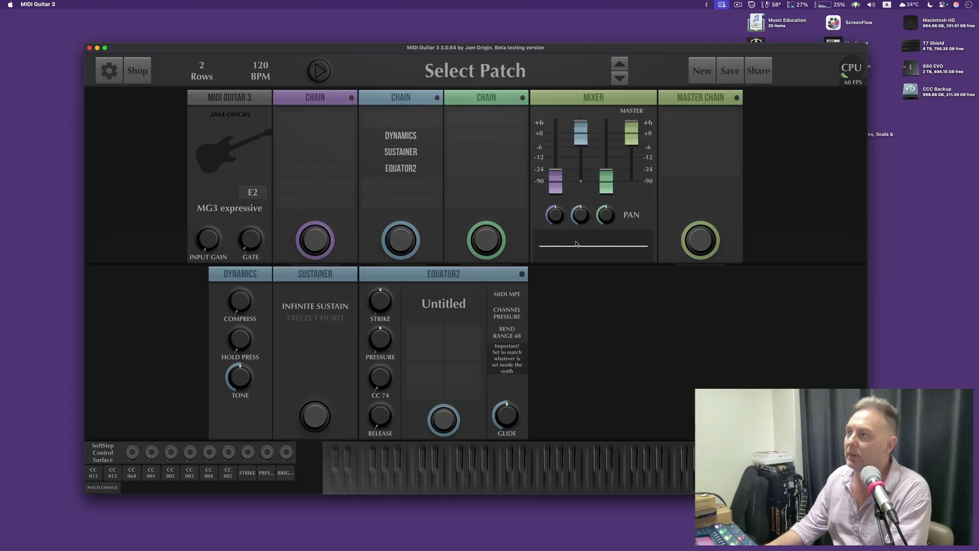
Load the MIDI Guitar Mini patch and recolour its chain purple.
click(488, 75)
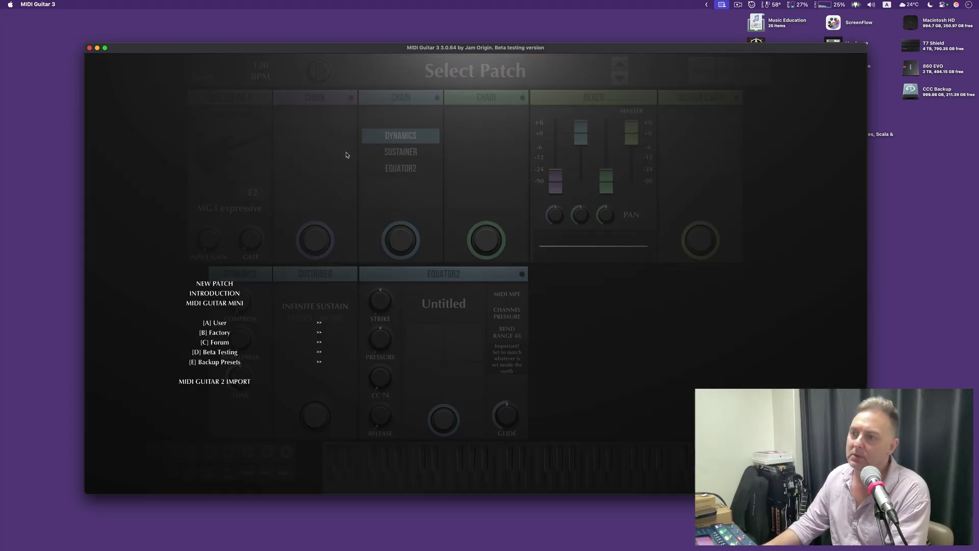
click(224, 294)
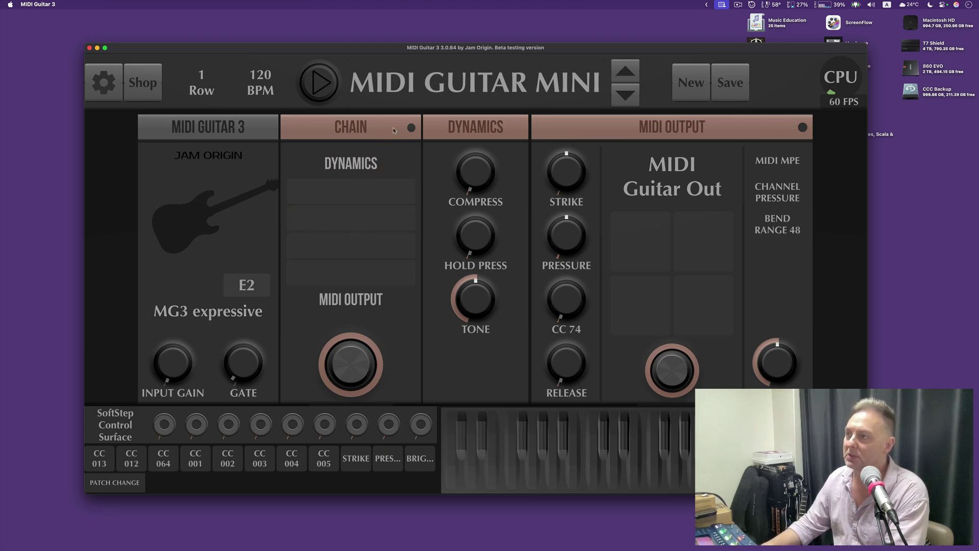
click(410, 127)
drag(295, 232, 292, 215)
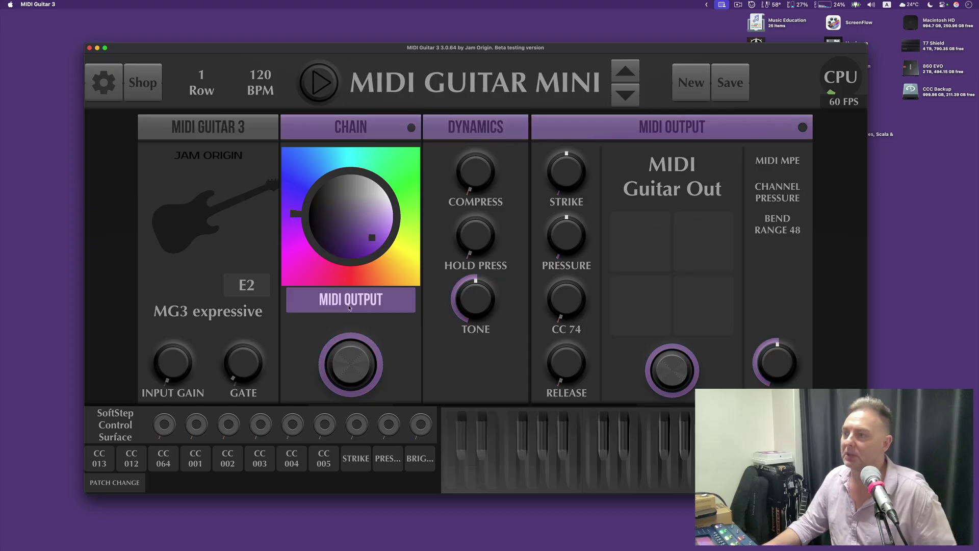
click(418, 447)
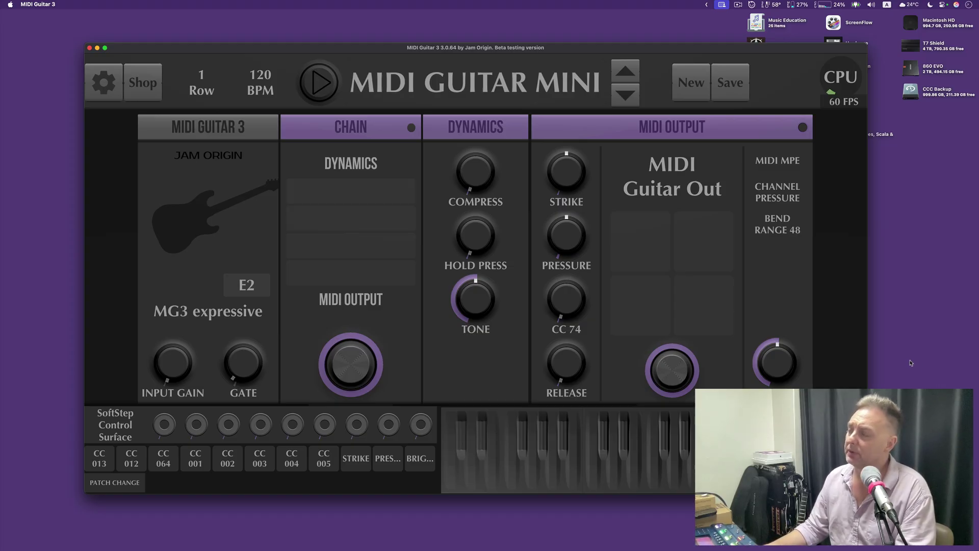
Switch the MIDI Output module's destination to No MIDI output and back to Virtual MIDI output (Logic, GarageBand).
mouse_move(801, 345)
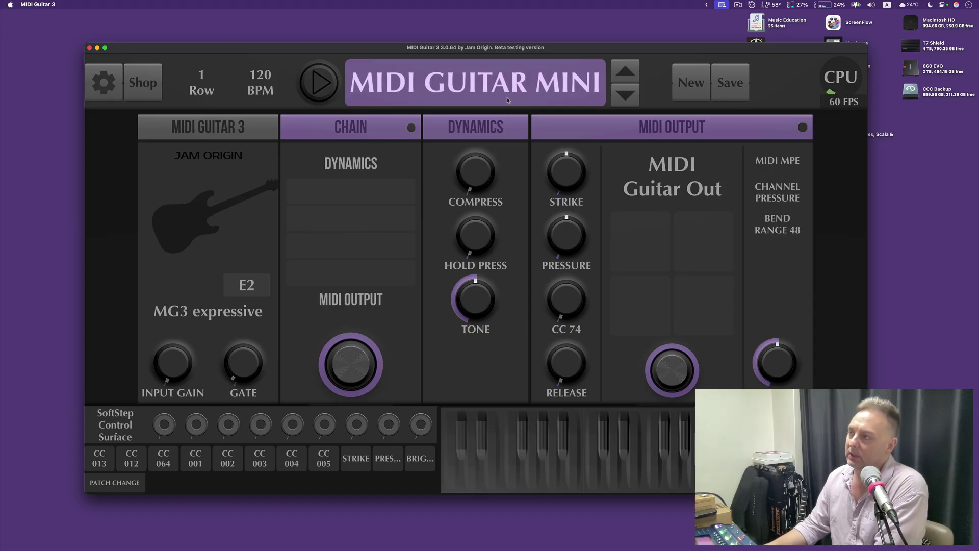
click(671, 179)
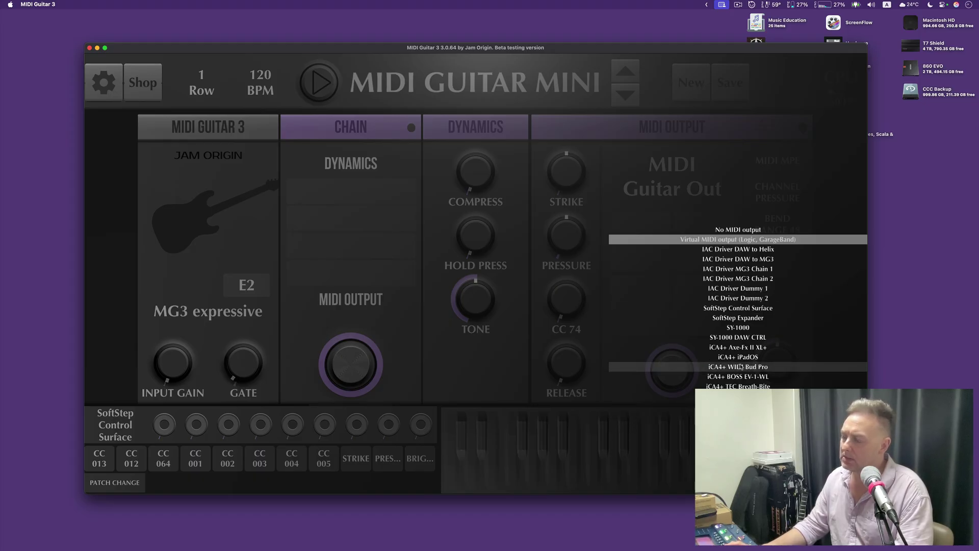
click(742, 233)
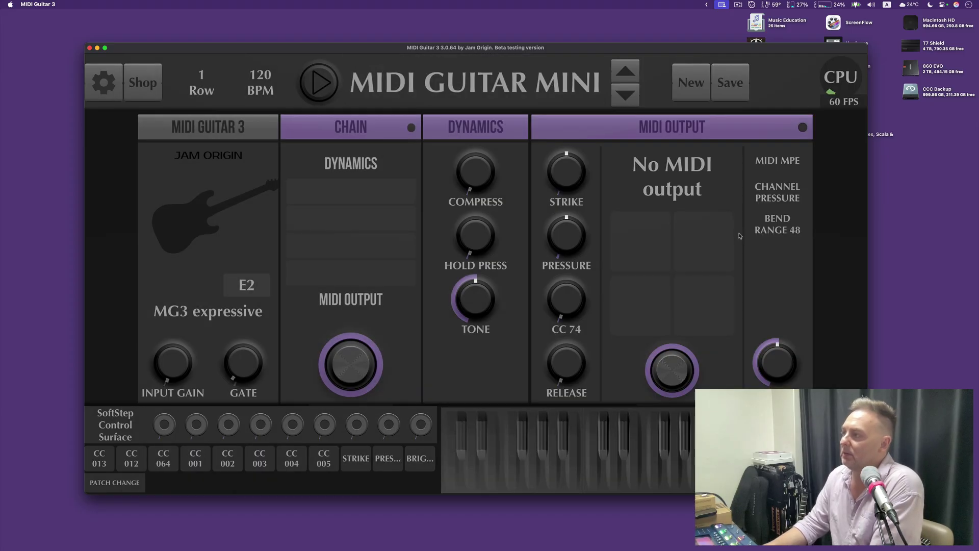
click(681, 177)
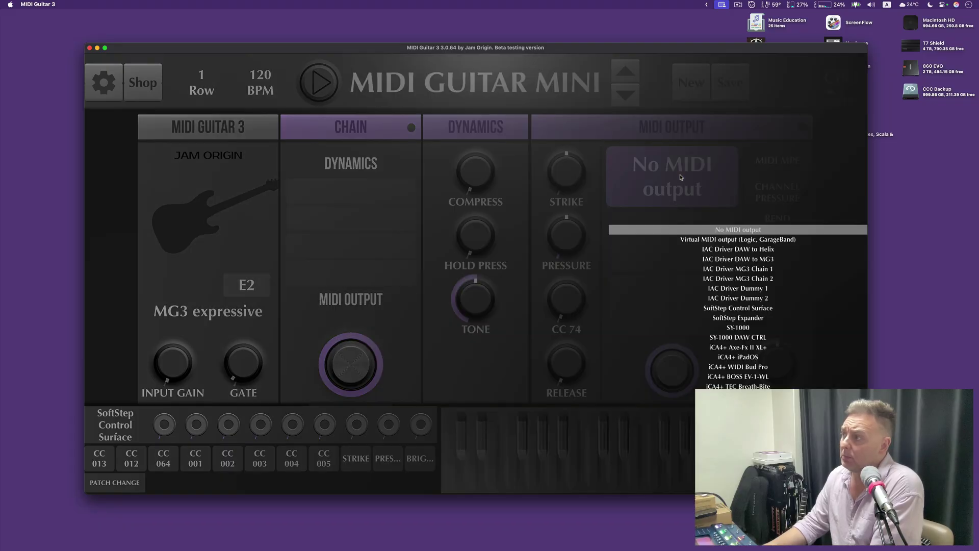
click(724, 240)
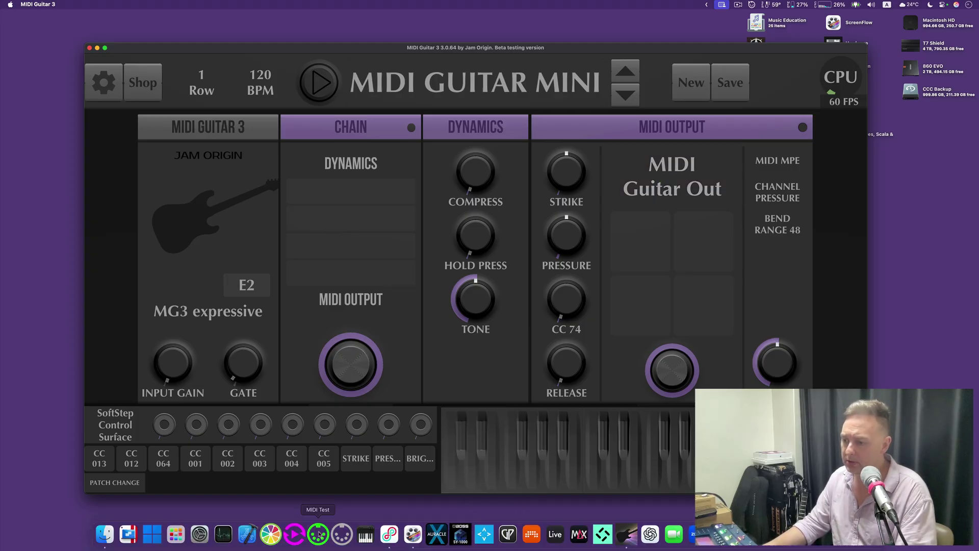
Open MIDI Test, monitor the notes and pitch data arriving from the MIDI GUITAR OUT input, and close it.
click(318, 530)
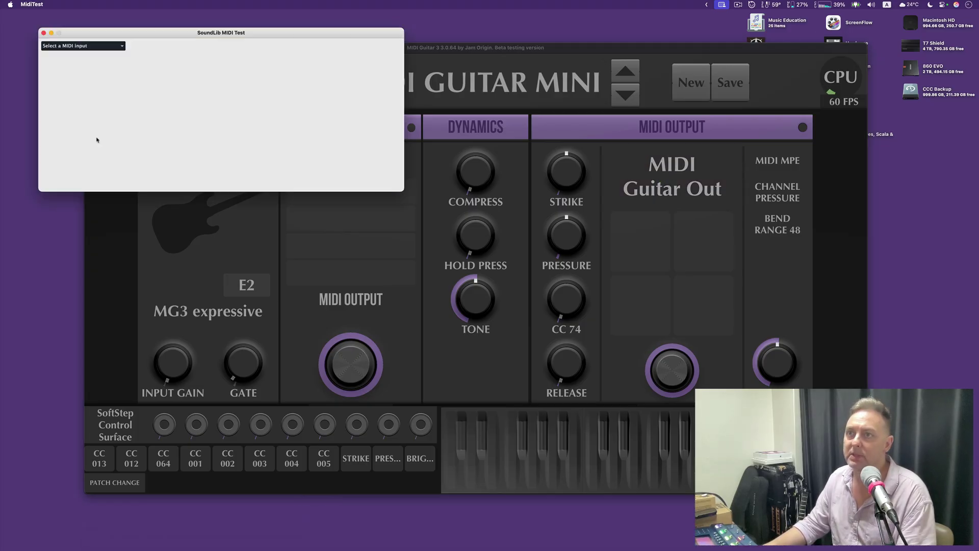
click(104, 47)
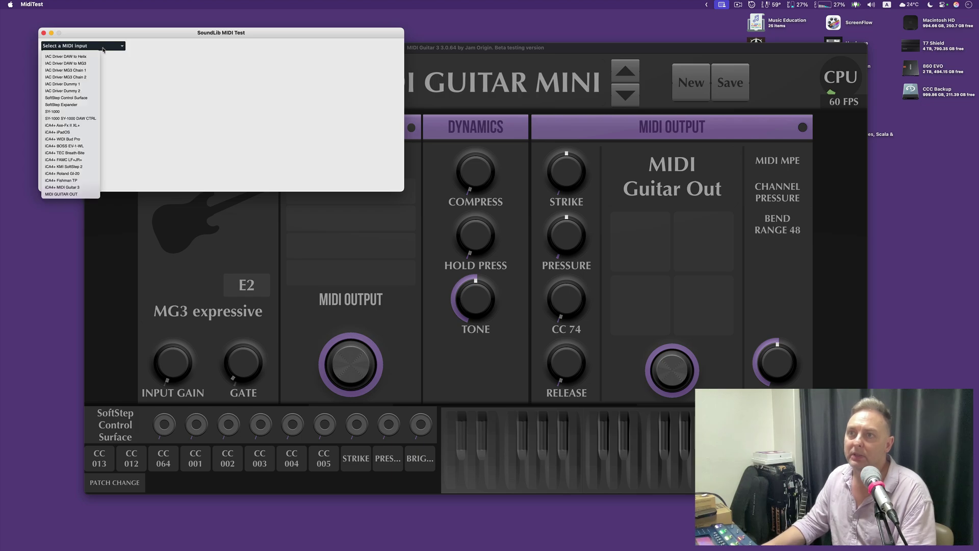
click(55, 194)
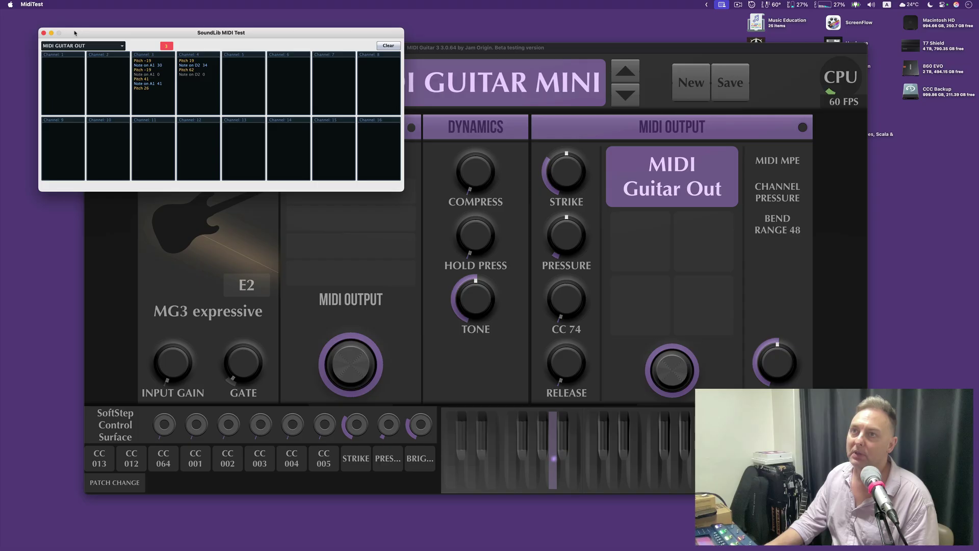
click(43, 33)
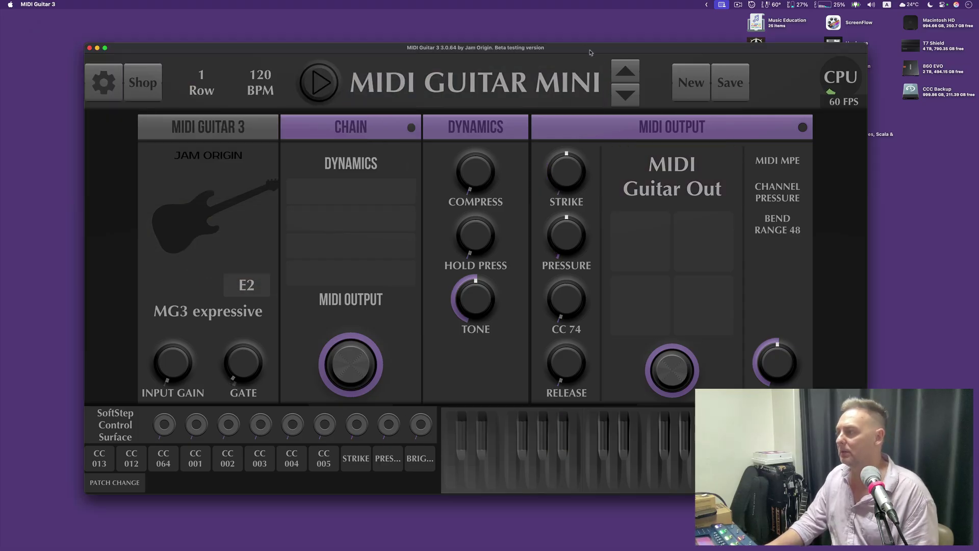
Set the MIDI Output module's destination to IAC Driver MG3 Chain 1.
click(682, 181)
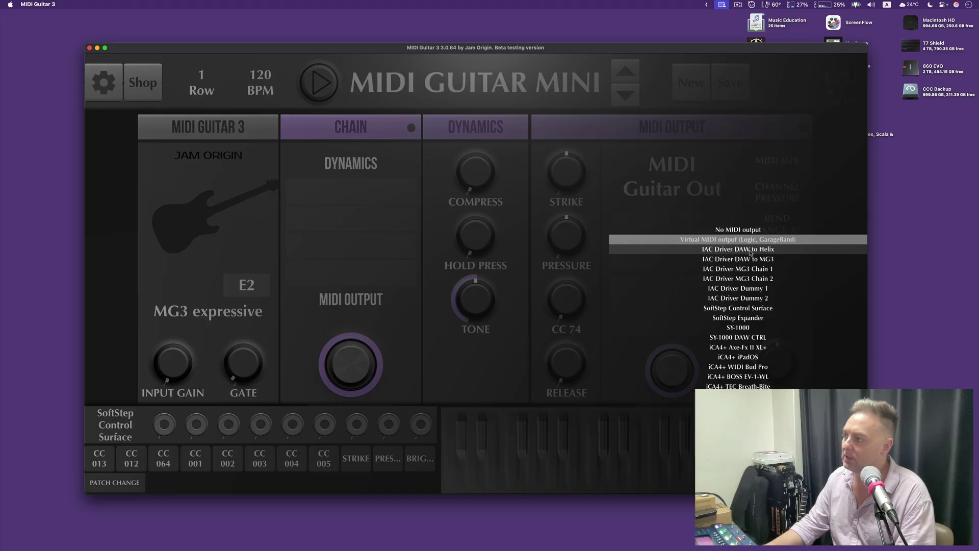
click(745, 269)
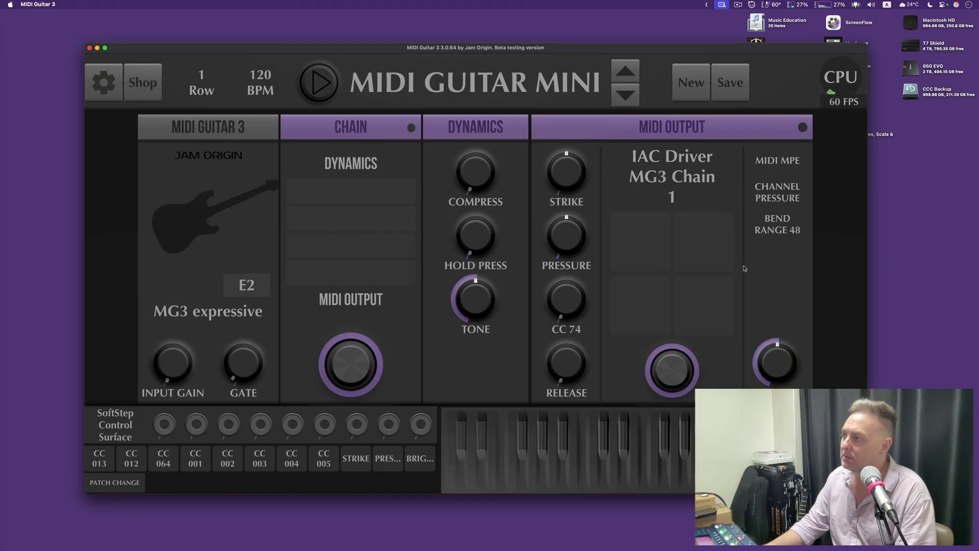
click(705, 173)
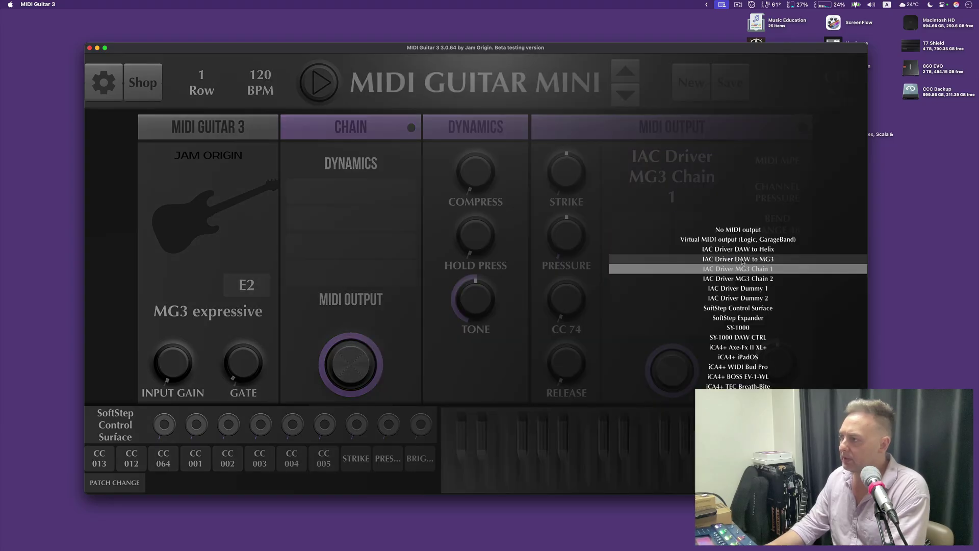
click(685, 188)
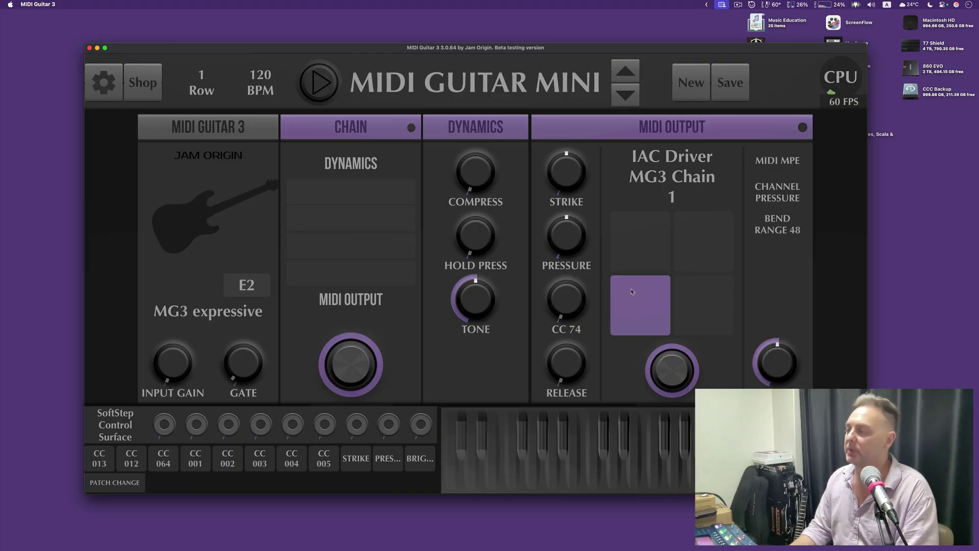
Switch to Audio MIDI Setup and open the IAC Driver's properties in MIDI Studio to view its ports.
key(super+space)
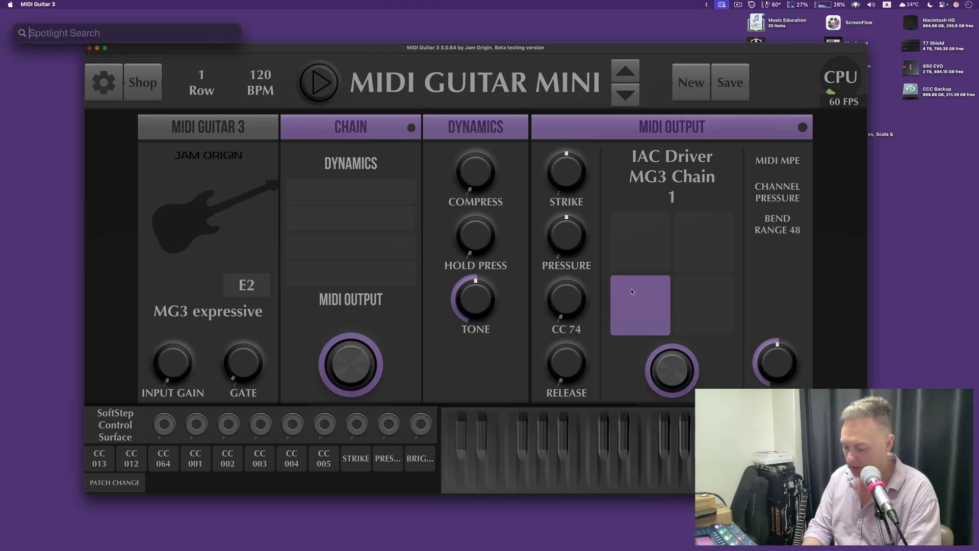
text(audio)
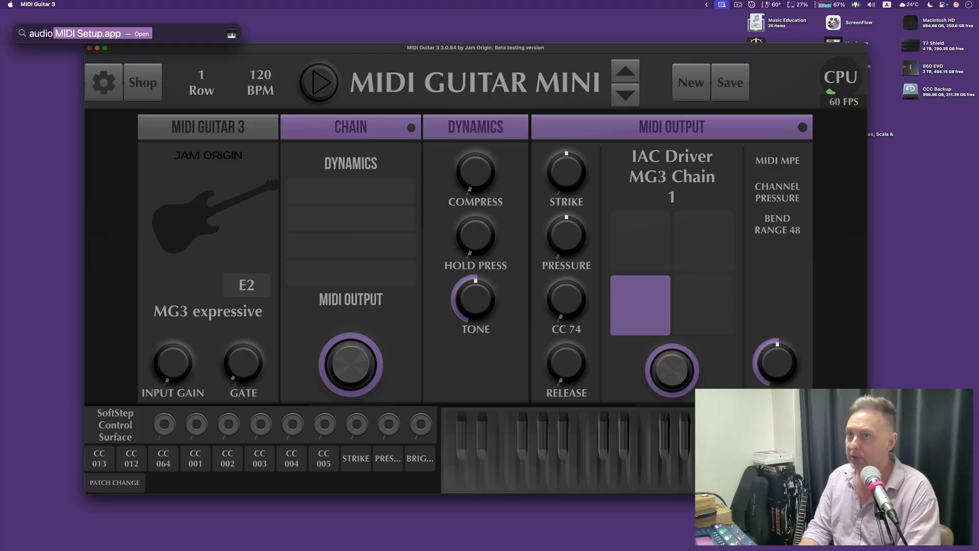
key(Return)
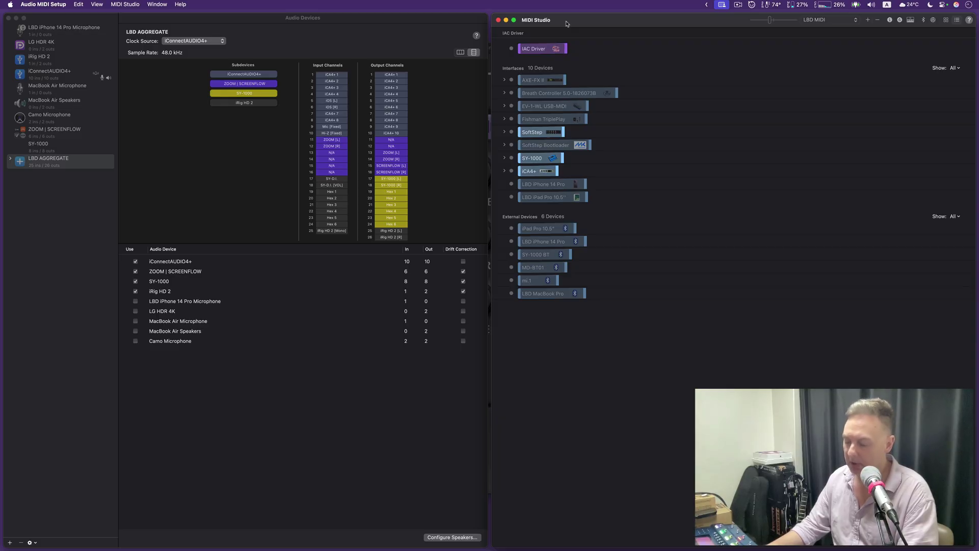
key(super+2)
key(super+2)
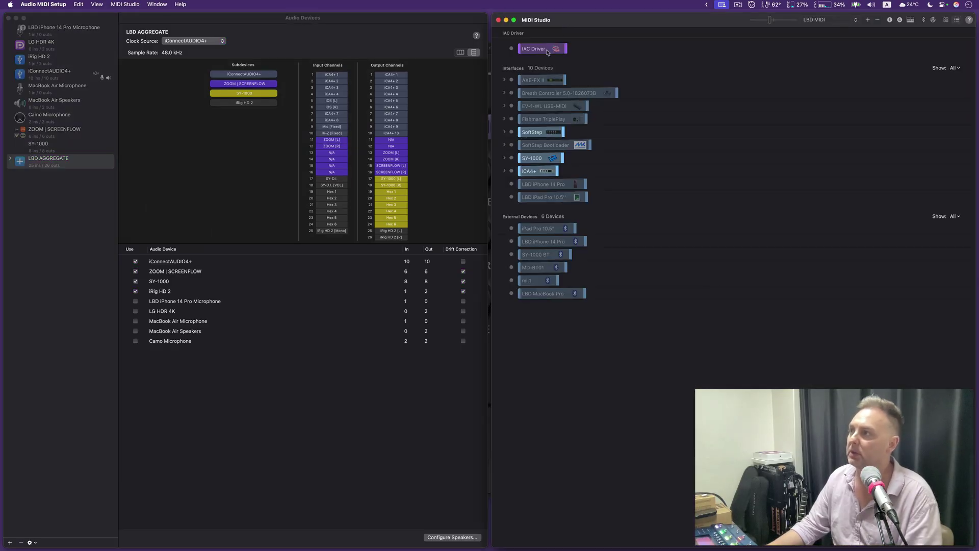
double_click(547, 52)
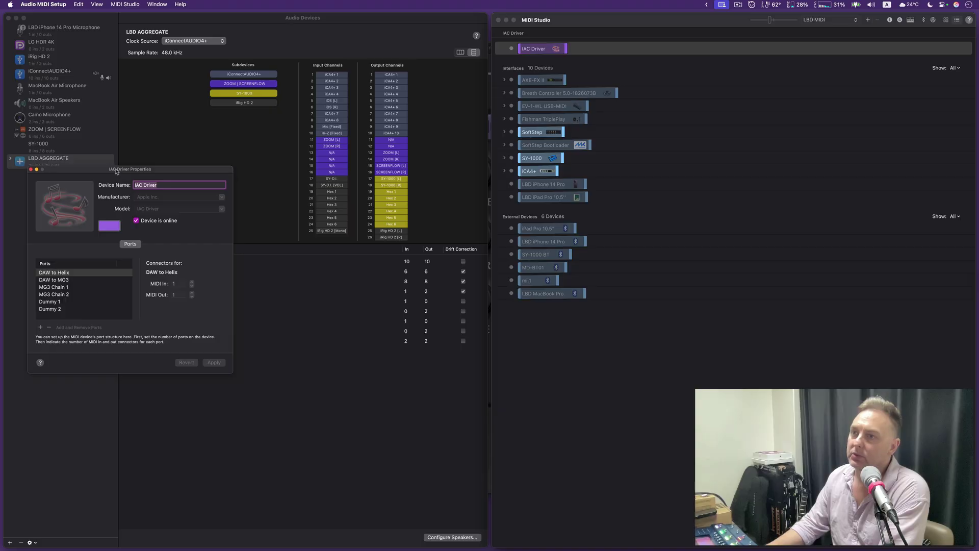
drag(116, 171, 730, 113)
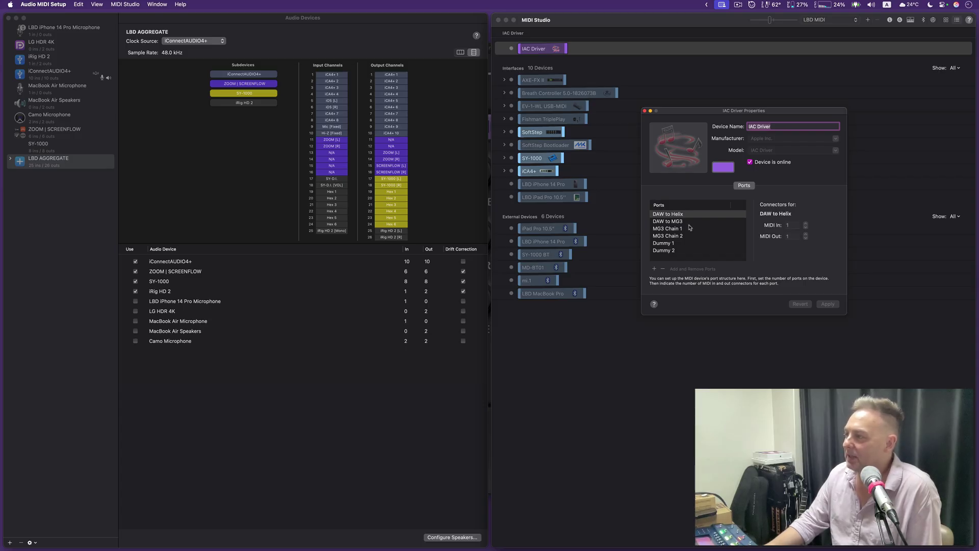
Add a port to the IAC Driver, remove it again, and close the driver's properties.
click(654, 270)
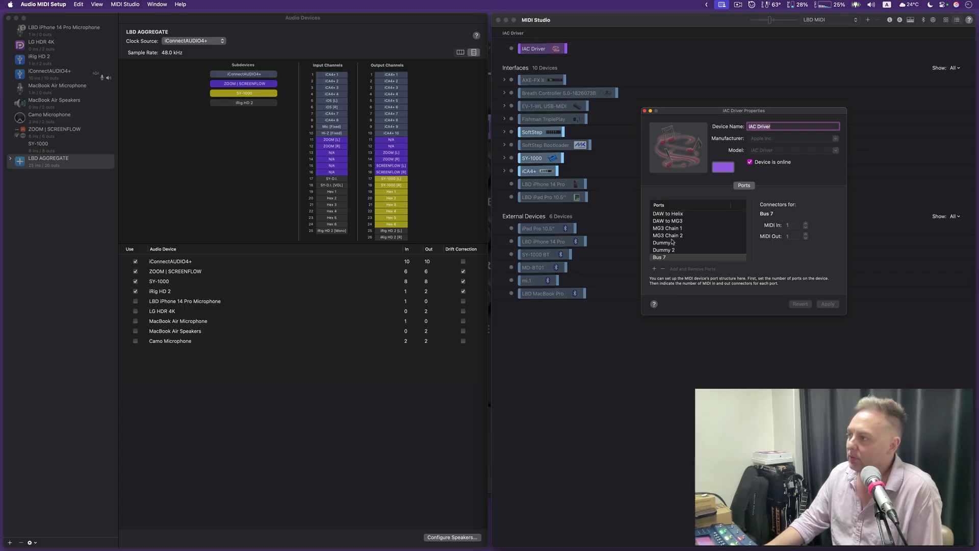
click(663, 269)
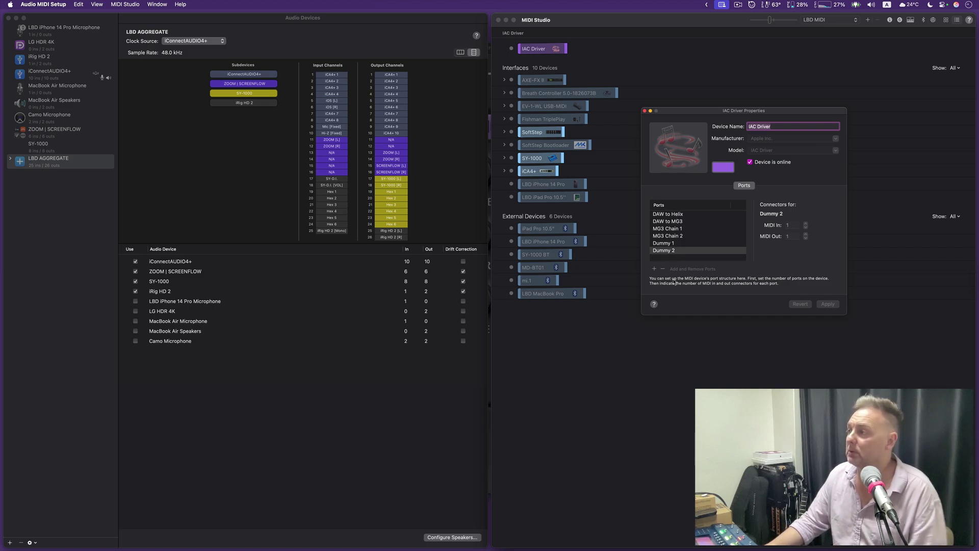
click(644, 110)
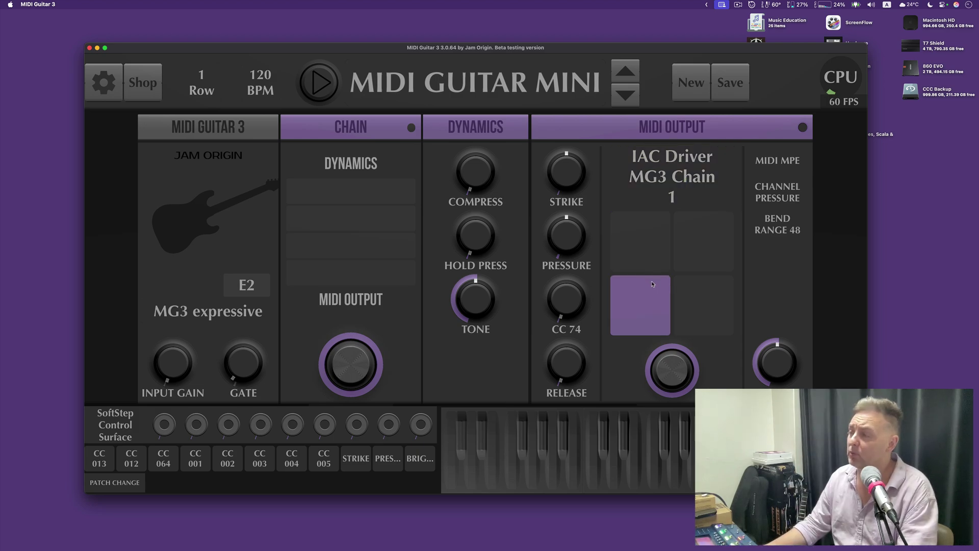
Set the MIDI Output module's destination to Virtual MIDI output (Logic, GarageBand).
click(673, 175)
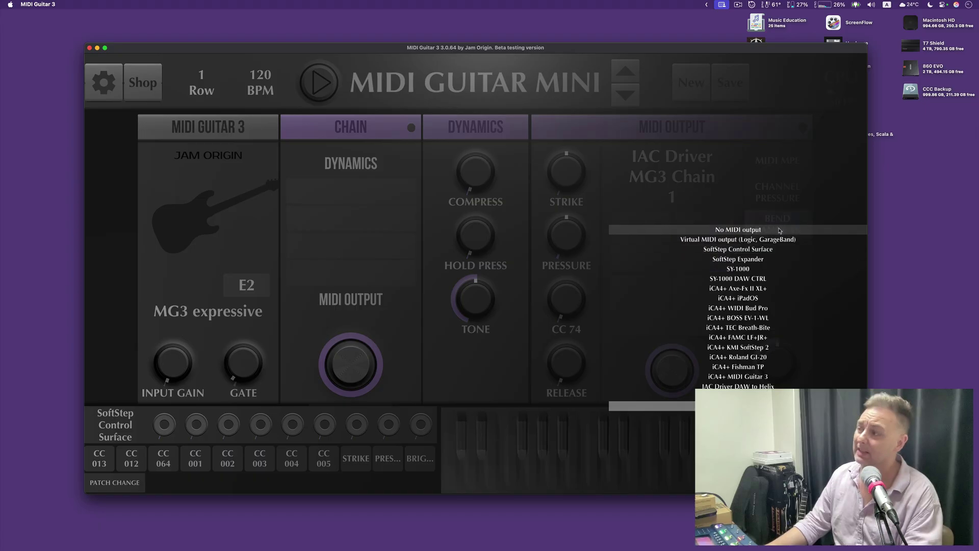
click(644, 204)
click(670, 185)
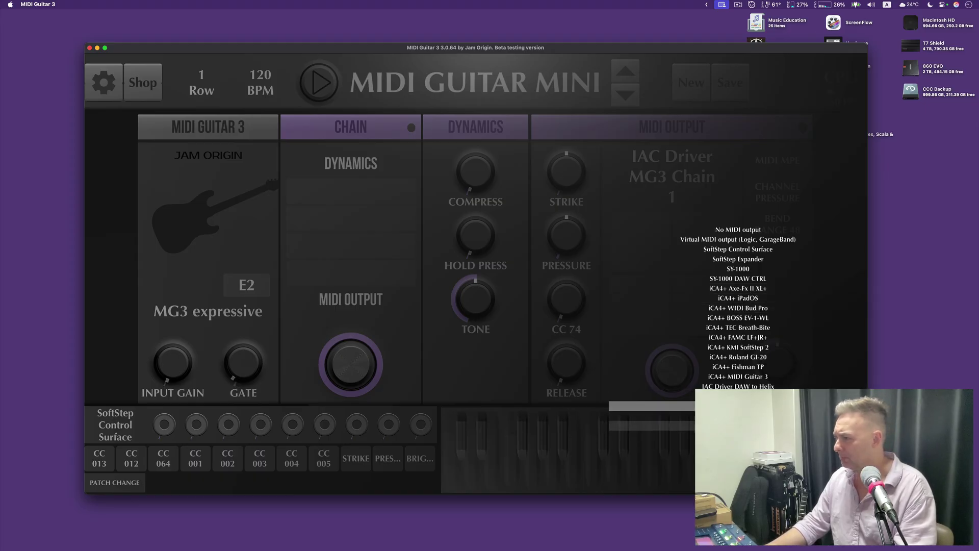
click(744, 243)
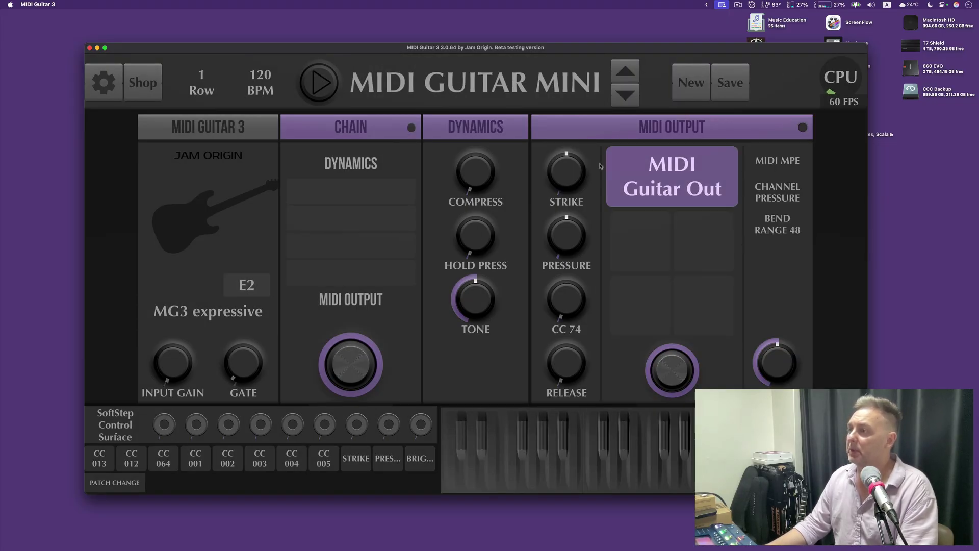
click(680, 175)
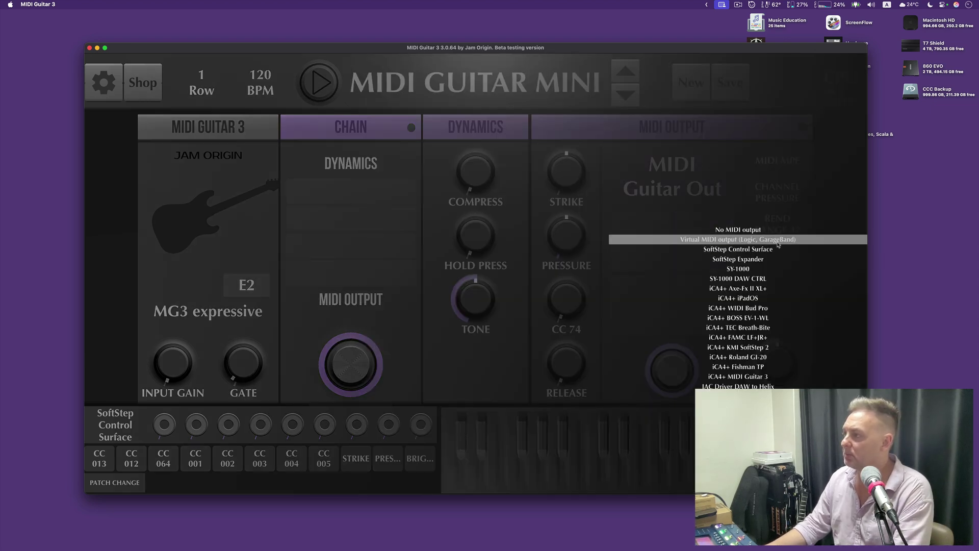
click(729, 187)
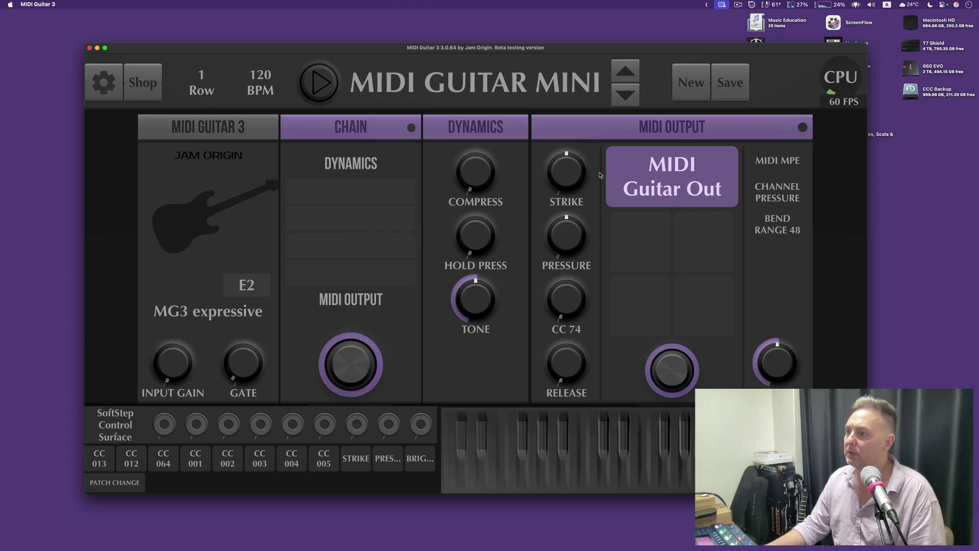
Remove the MIDI Output module from the chain, and open MIDI Test with MIDI GUITAR OUT as its input.
drag(358, 299, 829, 296)
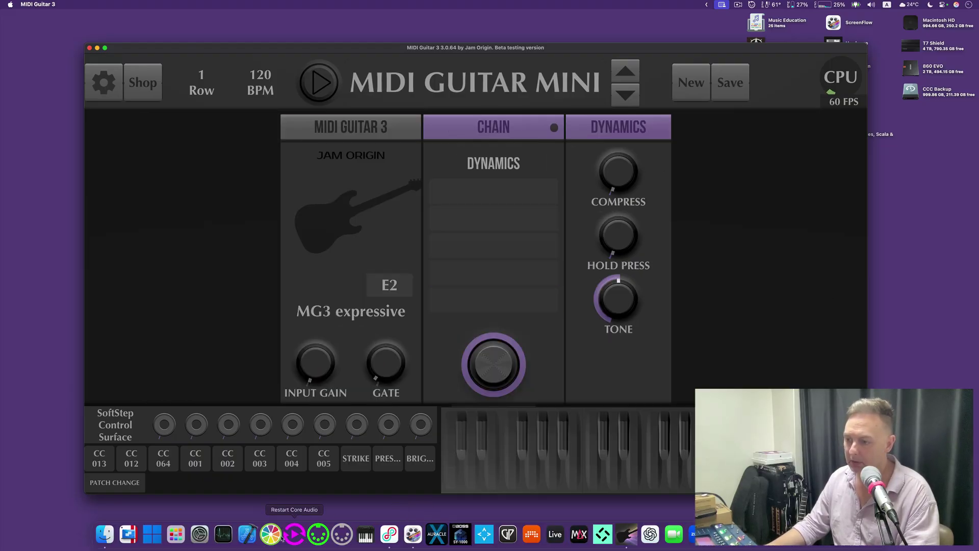
click(318, 533)
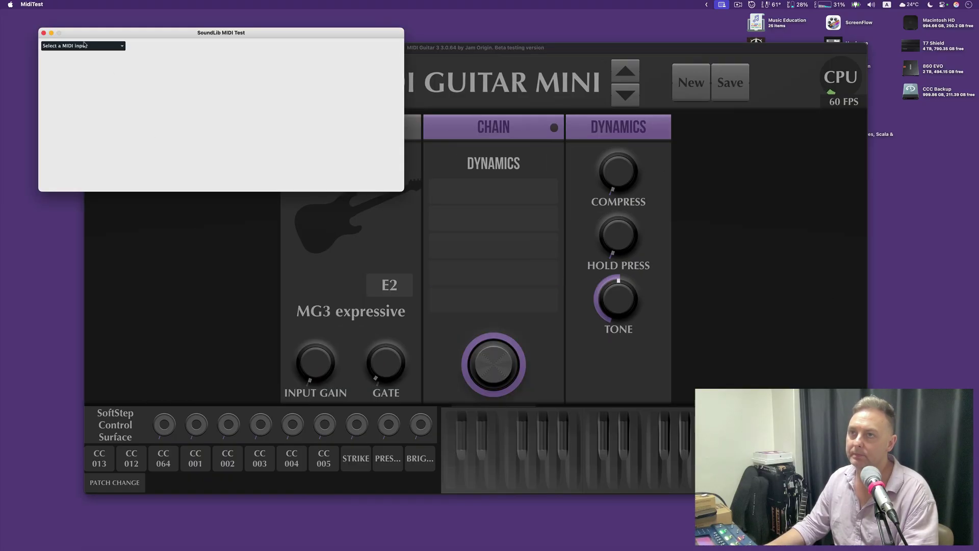
click(87, 46)
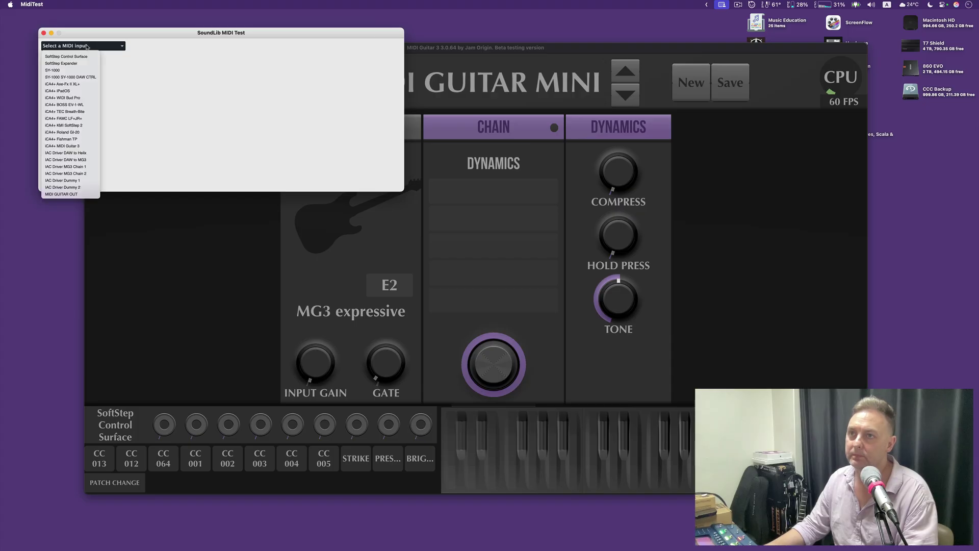
click(82, 193)
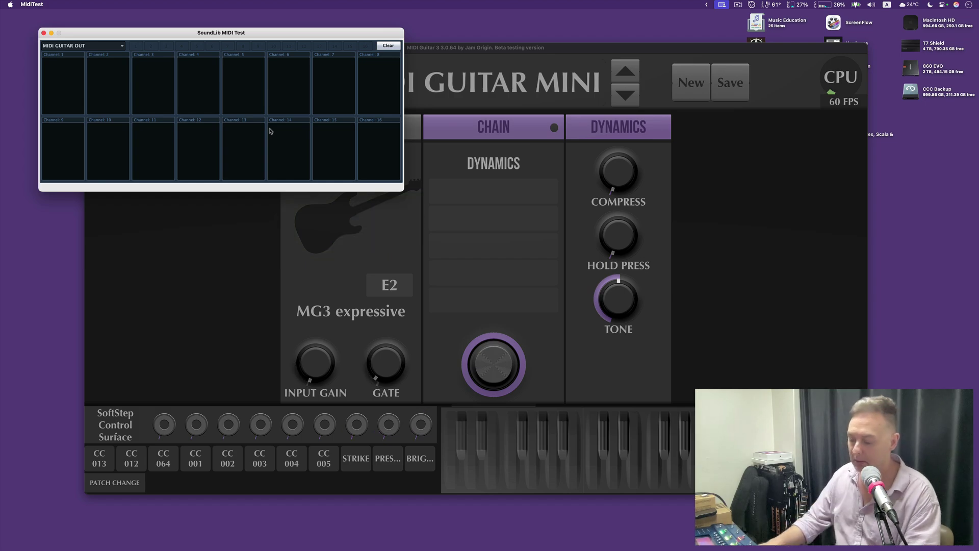
Add a MIDI Output module back to the end of the chain, then check its incoming notes in MIDI Test and close that window.
click(483, 299)
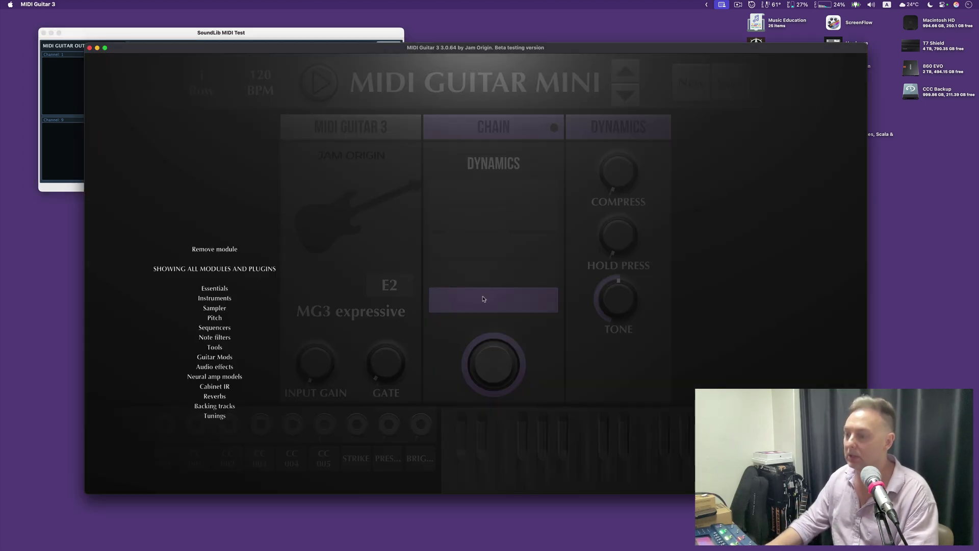
text(MIDI)
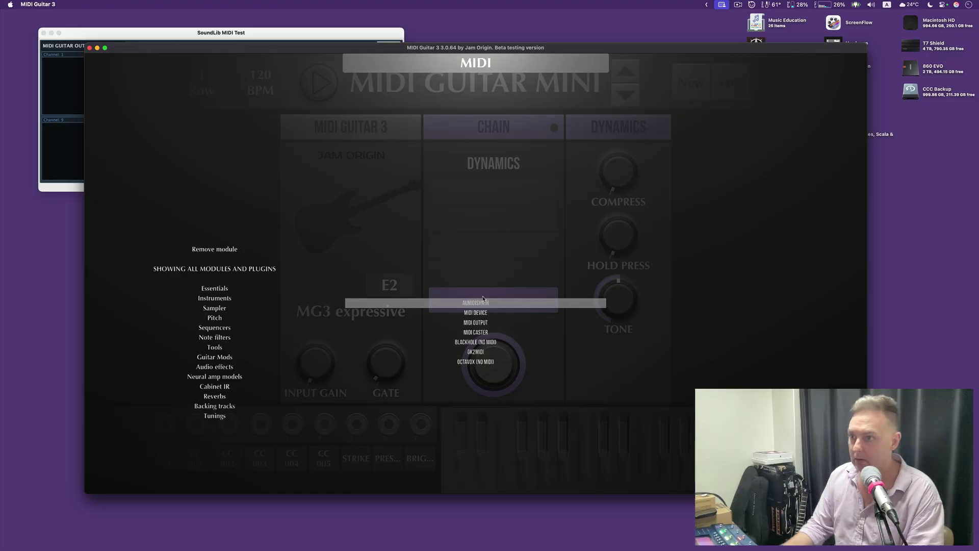
key(Down)
key(Down)
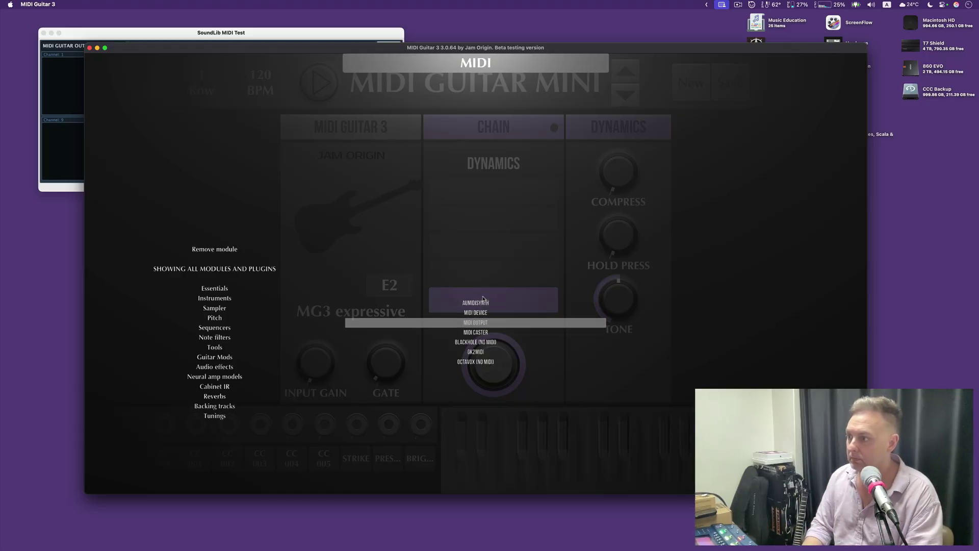
key(Return)
click(274, 33)
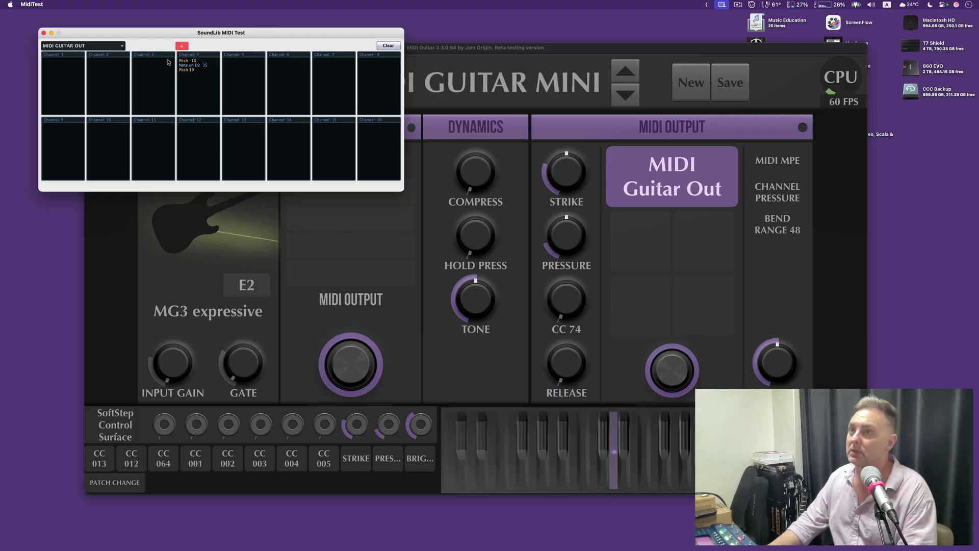
click(43, 33)
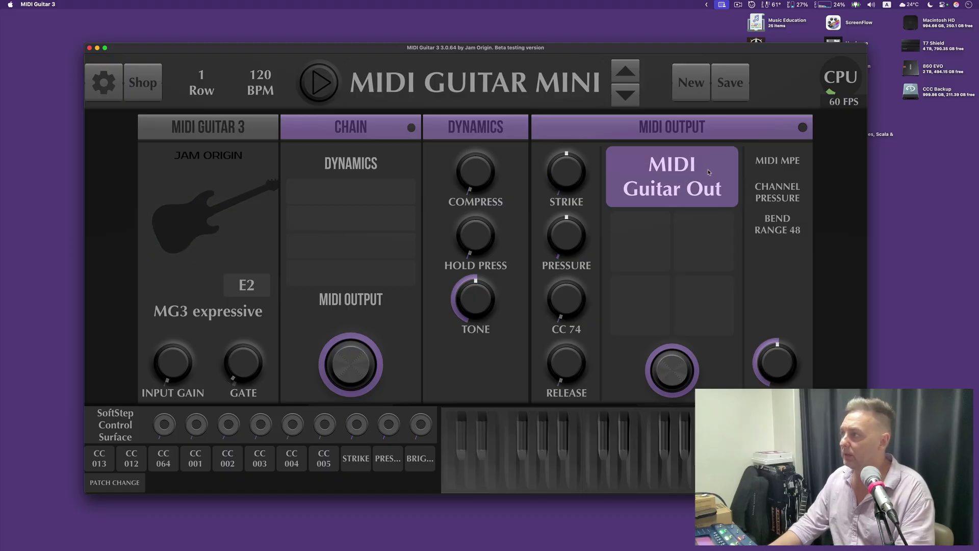
Cycle the MIDI Output module's mode through its options to MIDI 1.0 Multi-Channel.
click(777, 166)
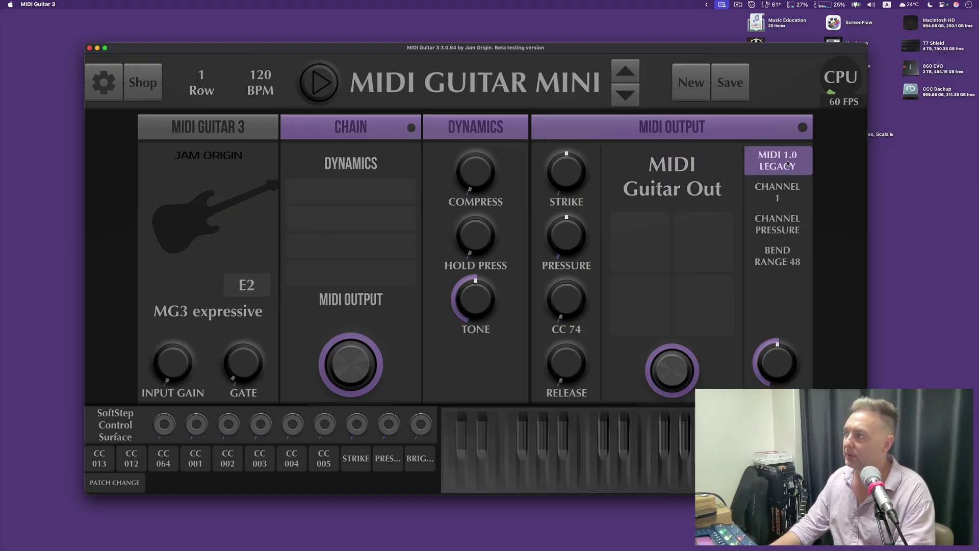
click(783, 165)
click(787, 163)
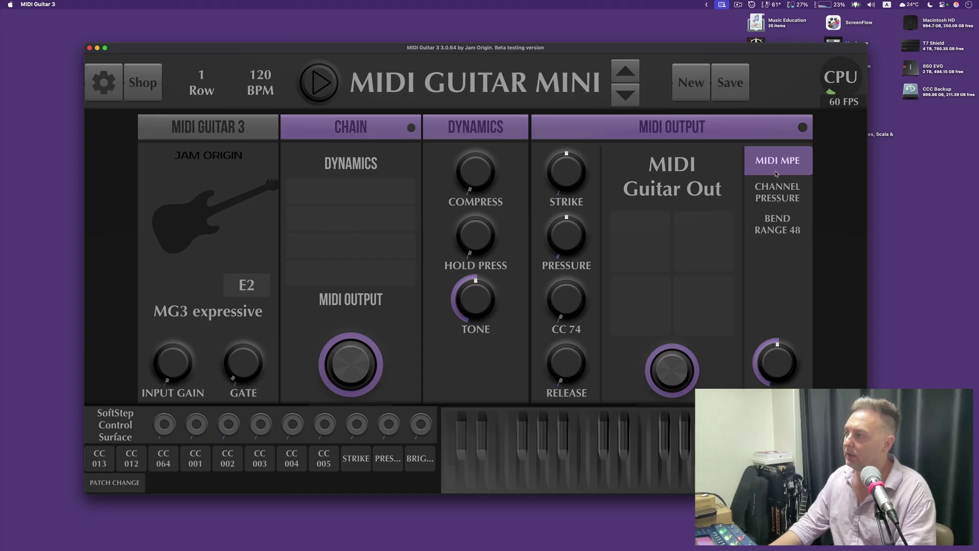
click(774, 165)
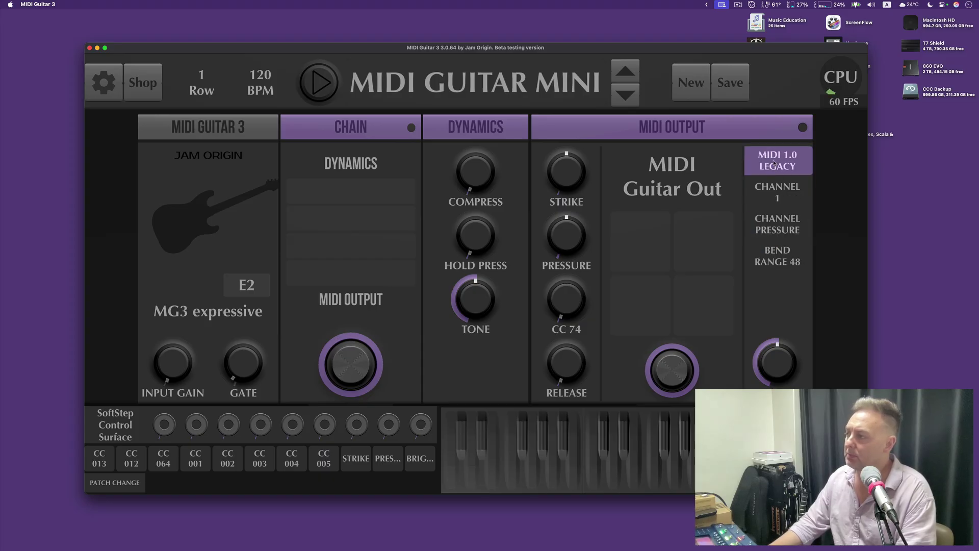
click(774, 163)
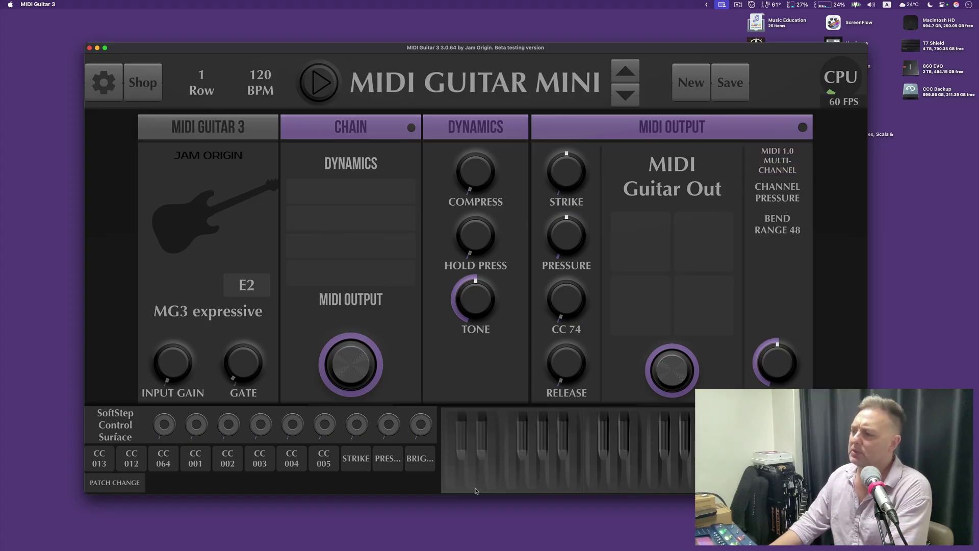
Open MIDI Test, monitor how notes from MIDI GUITAR OUT are spread across the channels, and close it.
mouse_move(579, 550)
click(327, 540)
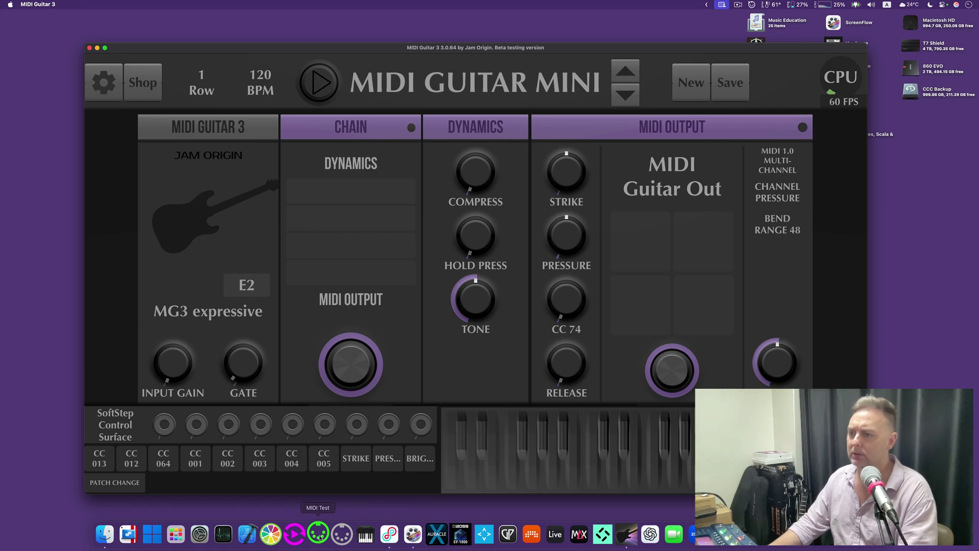
click(100, 47)
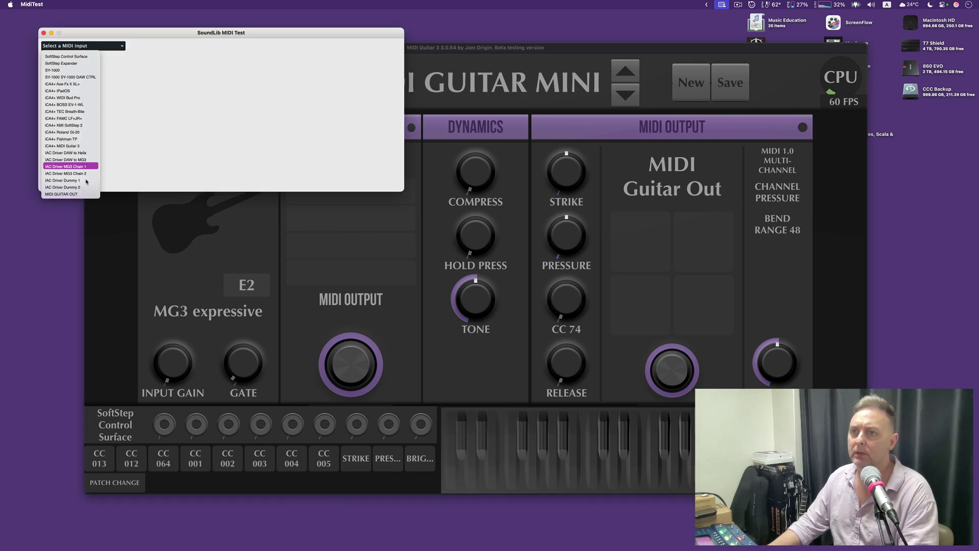
click(82, 194)
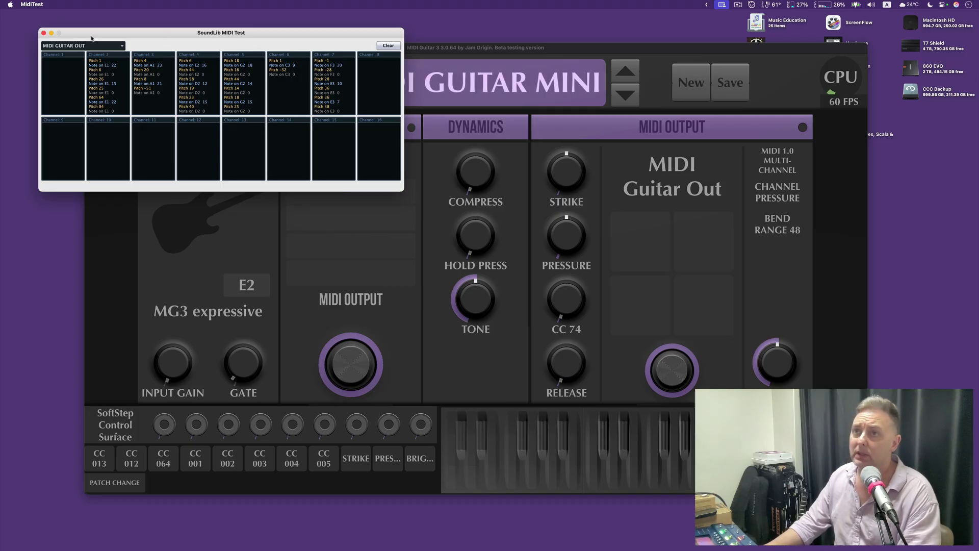
click(43, 34)
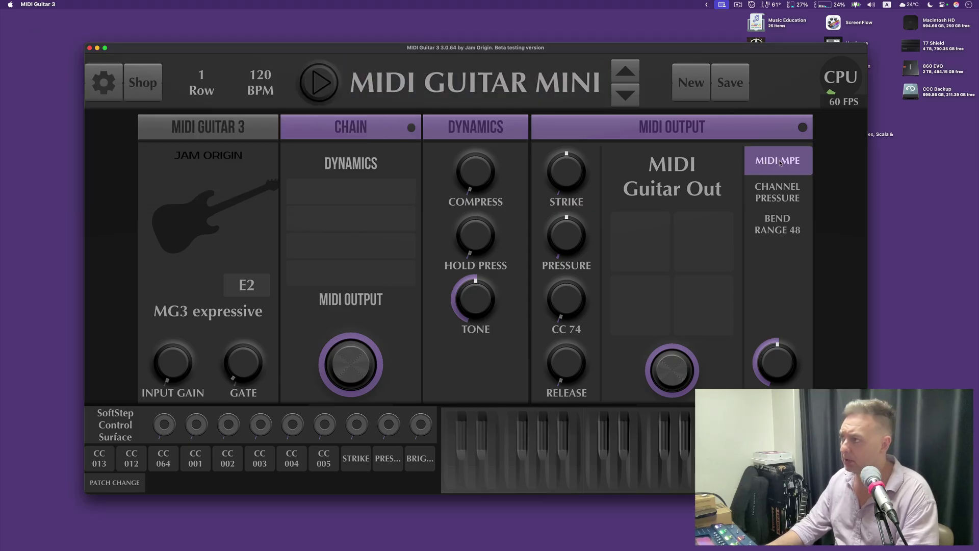
Switch the MIDI Output module to MIDI 1.0 Legacy mode and set its bend range to 2.
click(786, 162)
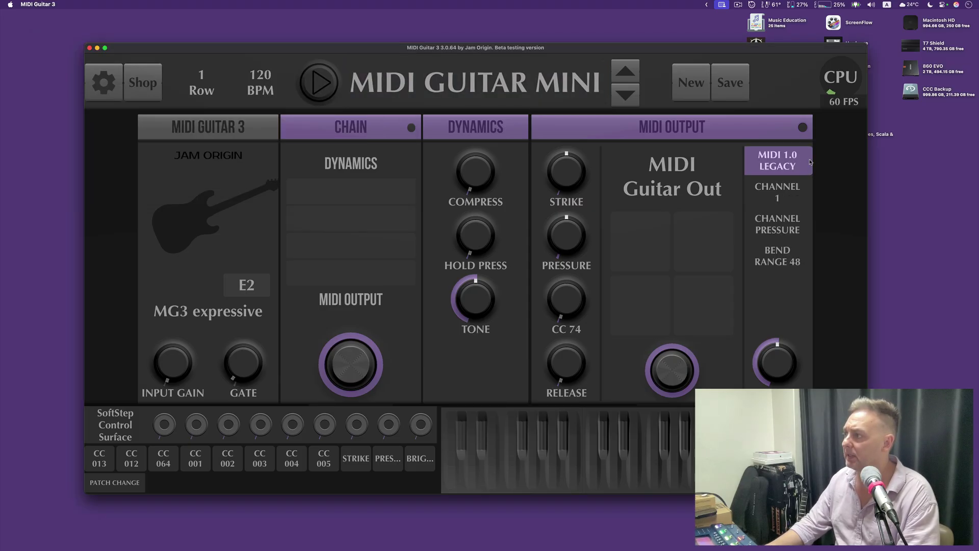
click(777, 256)
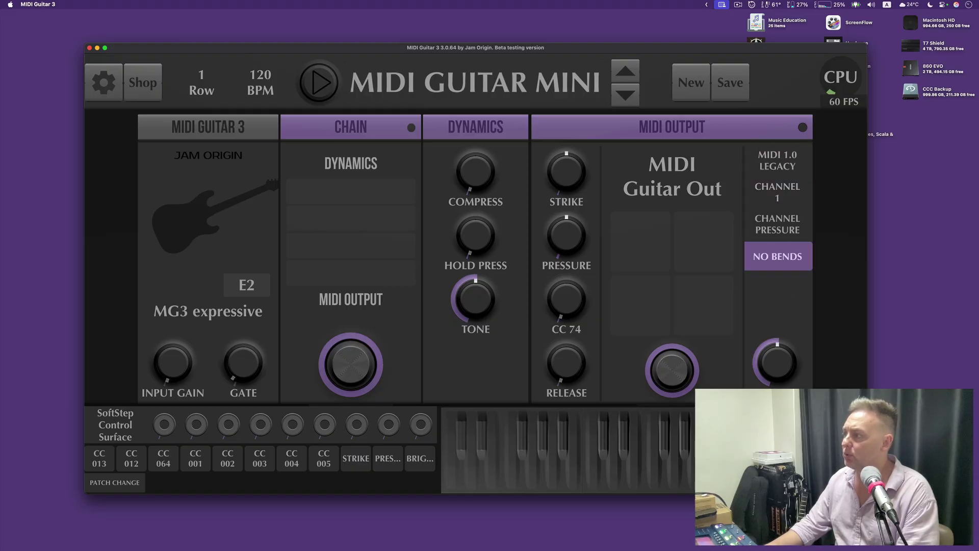
click(778, 256)
click(778, 258)
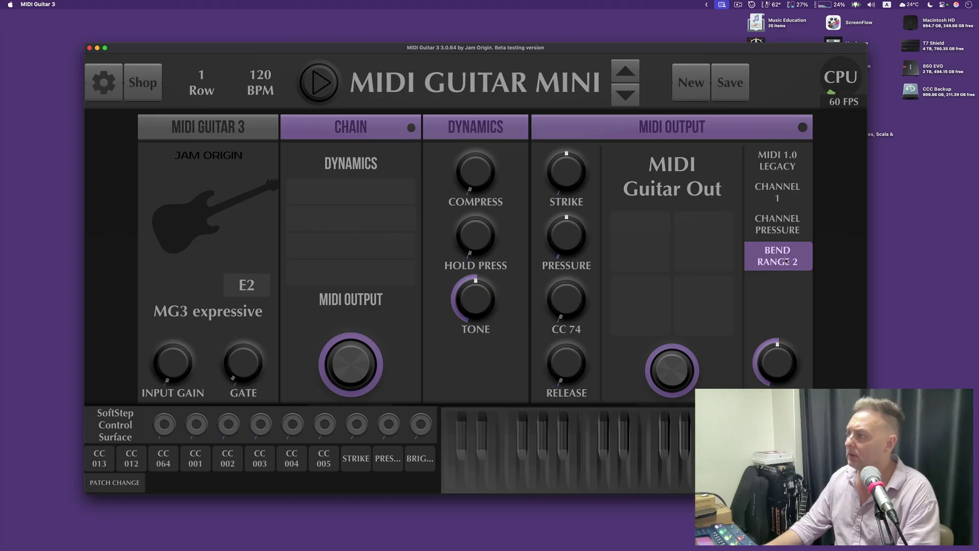
Return the MIDI Output module to a bend range of 48 and MIDI MPE mode.
scroll(786, 261, up, 3)
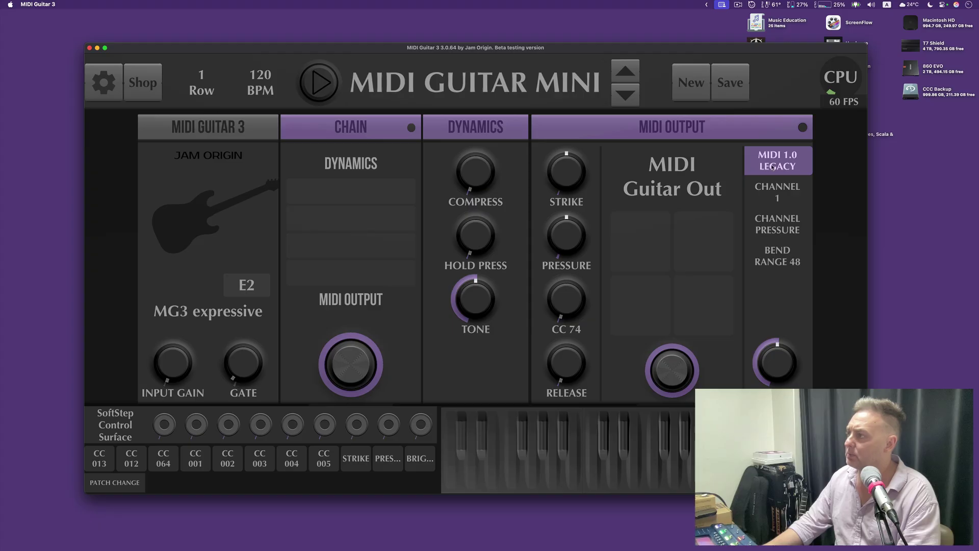
scroll(773, 167, up, 2)
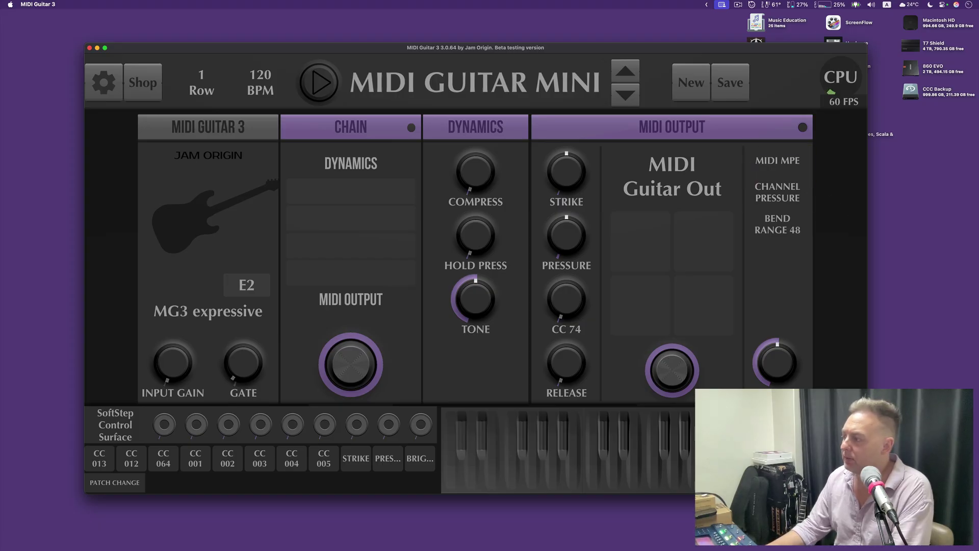
Shrink the MIDI Guitar 3 window and launch Surge XT from the Various Synths app folder.
drag(867, 493, 422, 245)
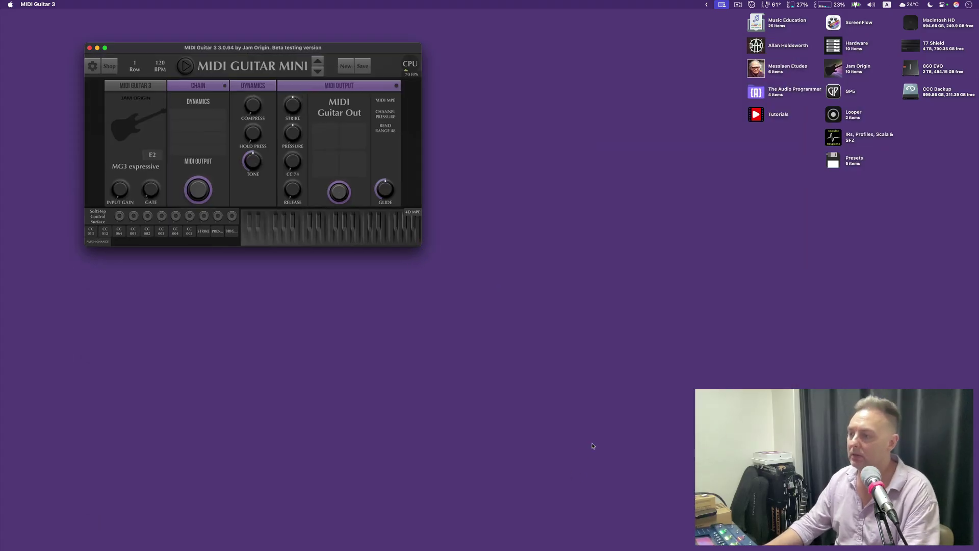
mouse_move(573, 548)
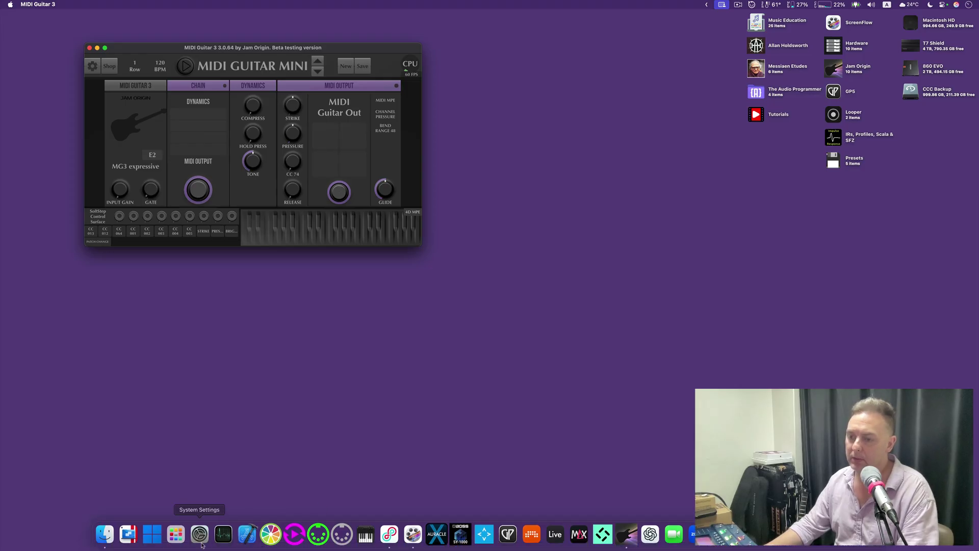
click(175, 534)
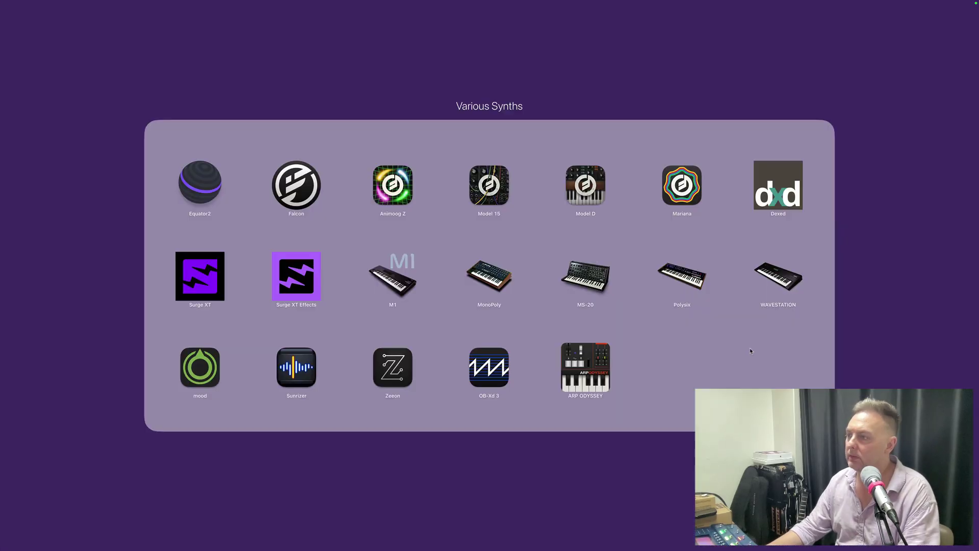
click(201, 278)
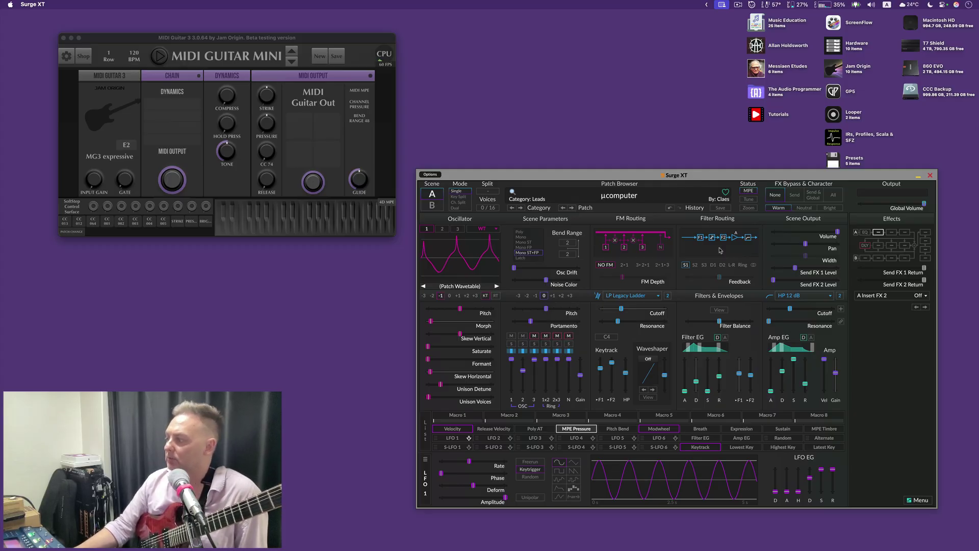
Check Surge XT's MPE settings, including the MPE pitch bend range and pitch bend smoothing.
click(920, 502)
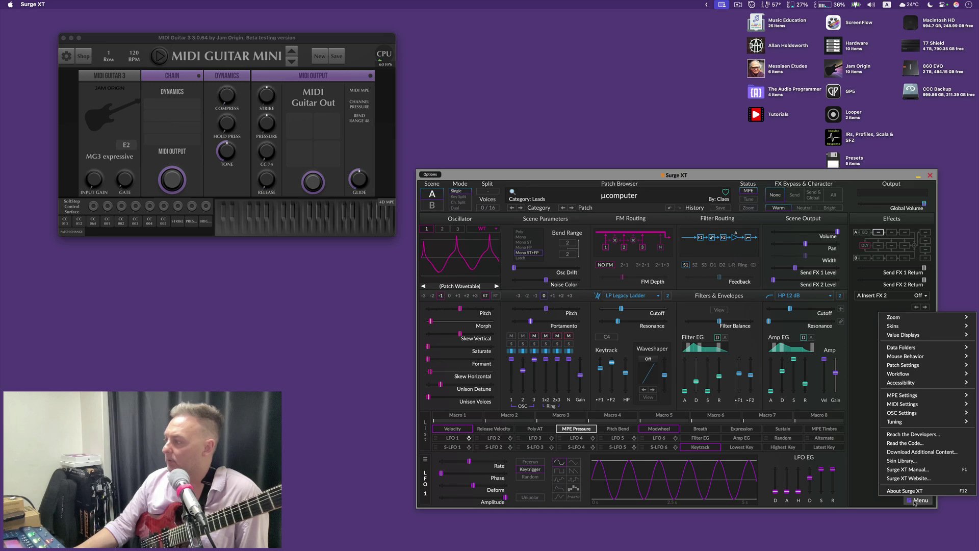
mouse_move(921, 396)
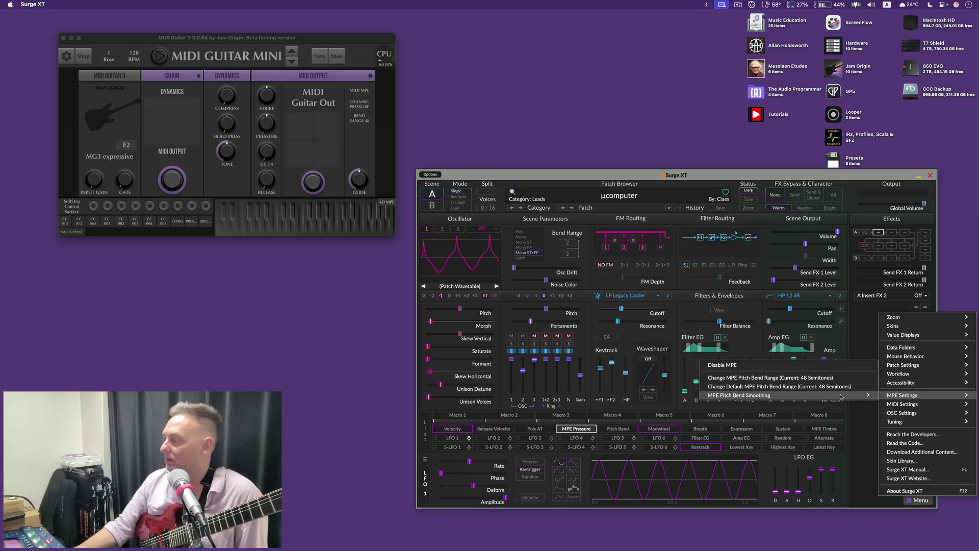
click(869, 399)
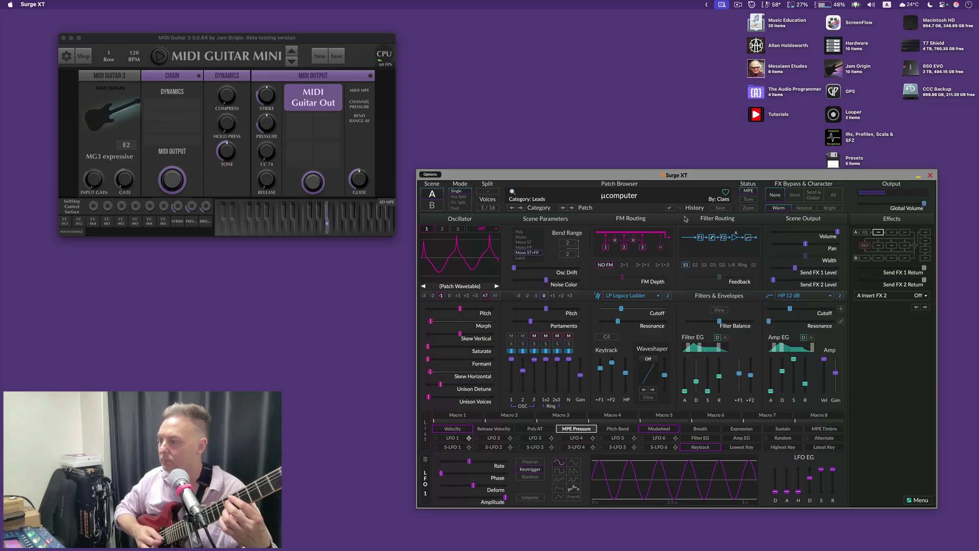
Load the Acidofil patch from Surge XT's Leads category.
click(572, 208)
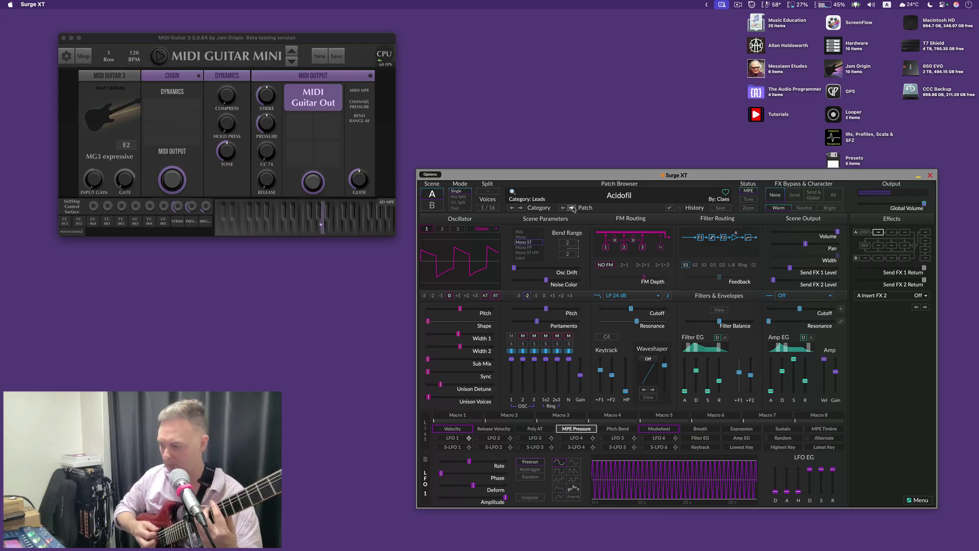
Step through the Leads patches Agroculture and Asymptote to Bad Childhood, and slightly lower its first filter's cutoff.
click(573, 208)
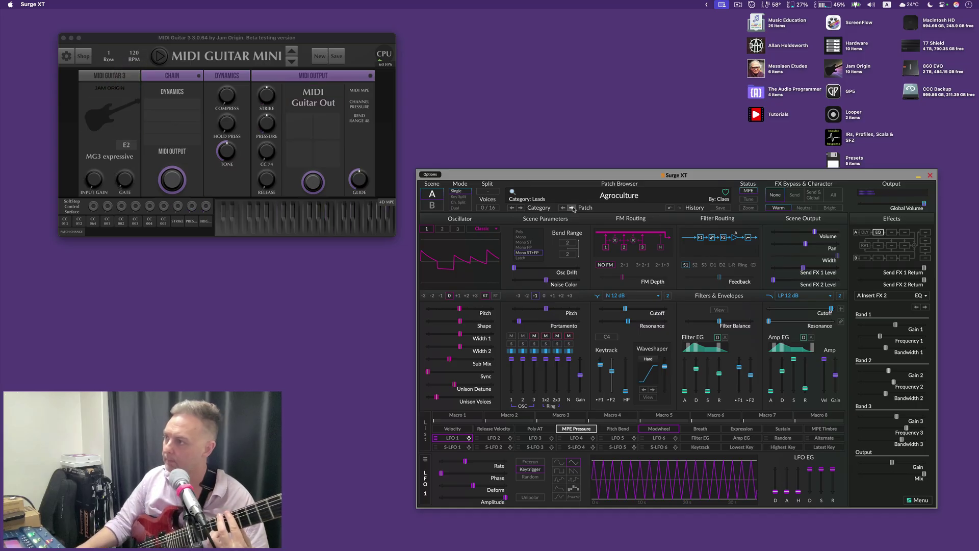
click(573, 208)
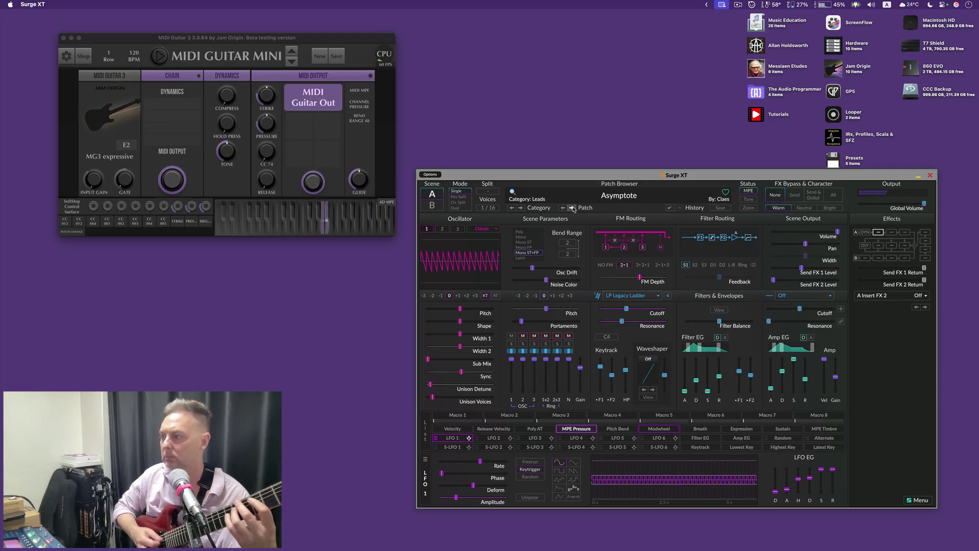
click(573, 209)
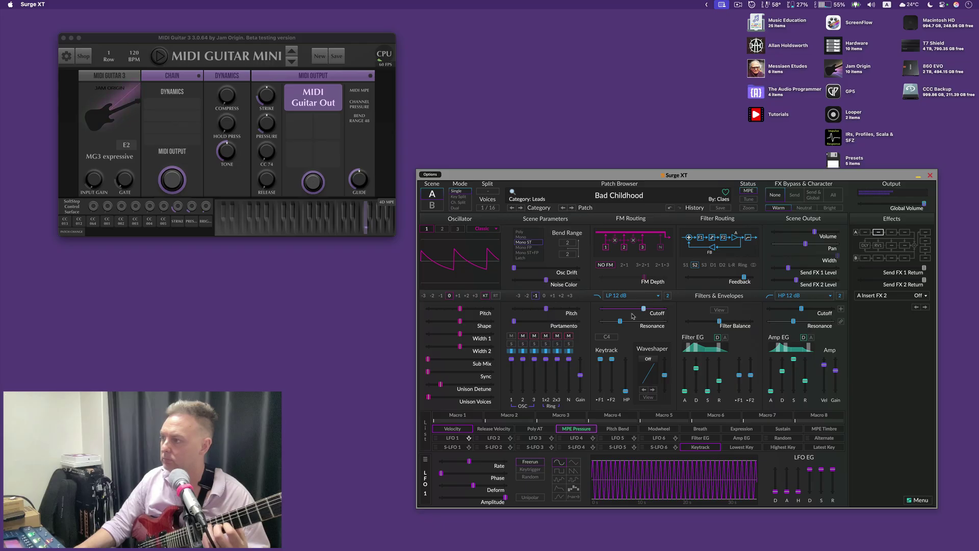
mouse_move(644, 309)
mouse_down()
mouse_move(612, 308)
mouse_move(650, 309)
mouse_move(627, 310)
mouse_move(636, 309)
mouse_up()
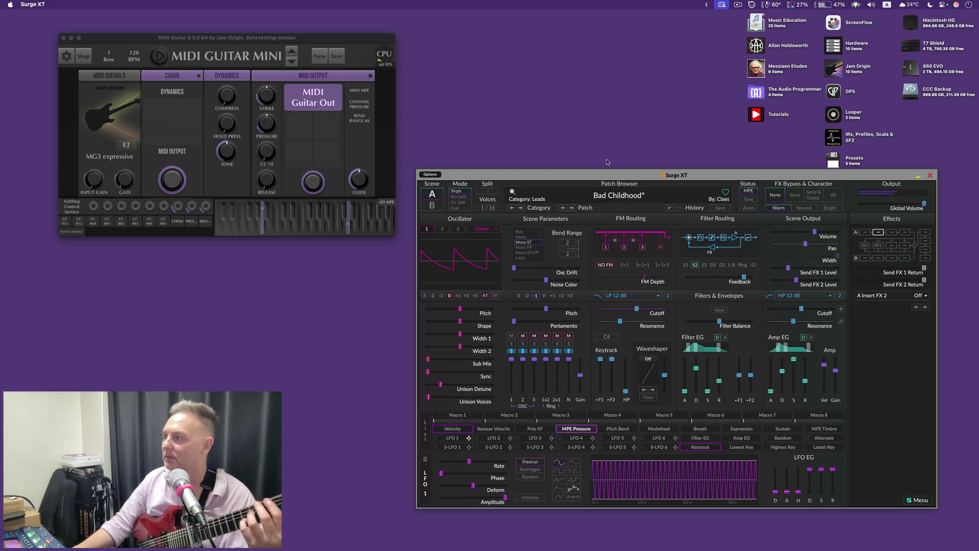
Audition the next Leads patches in turn: Banjo Remains, Banter, Bitten and Boll.
click(572, 208)
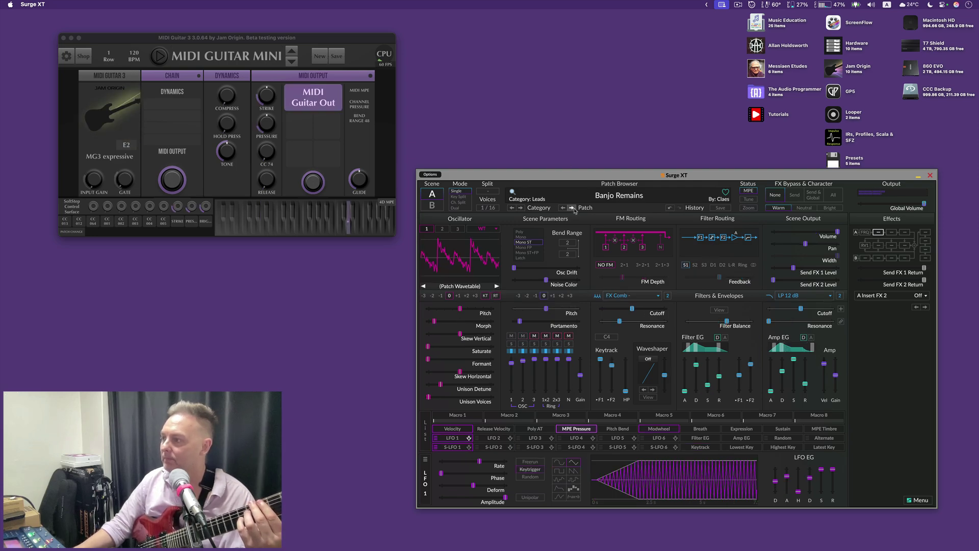
click(571, 208)
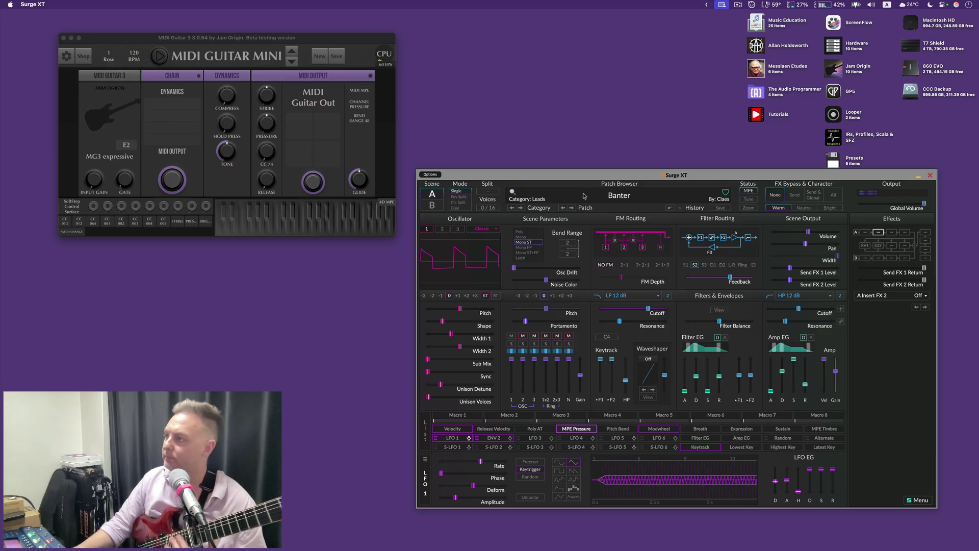
click(572, 208)
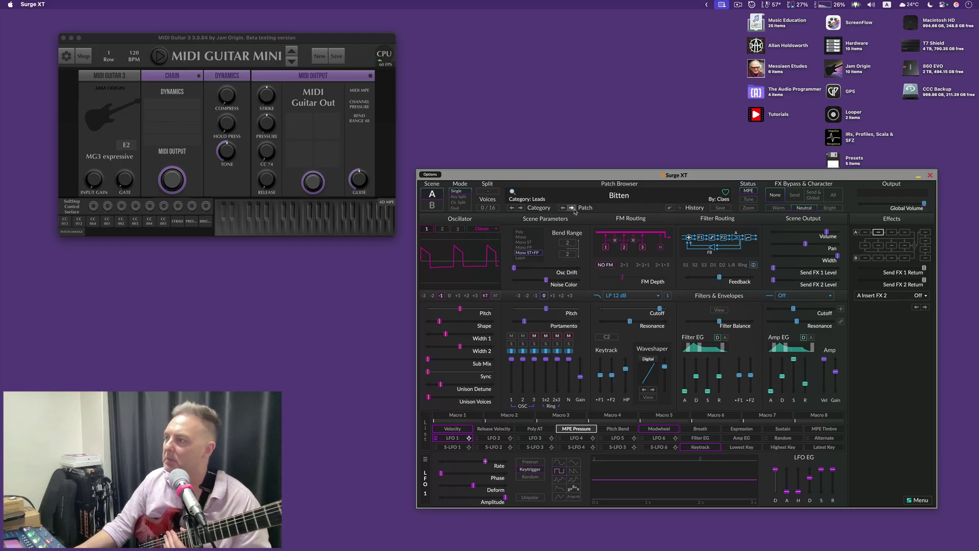
click(572, 207)
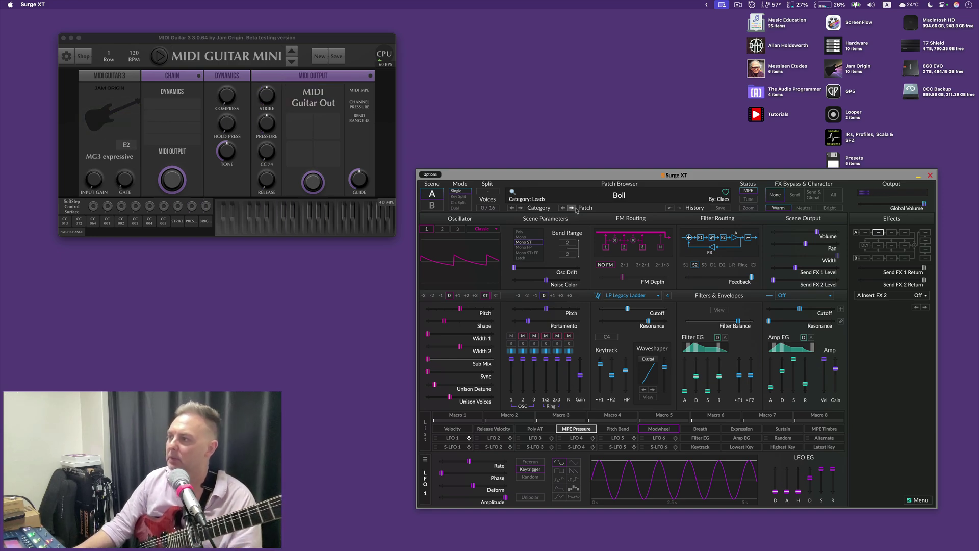
Load Alias Pornography from the factory Pads category and step onward through Assymetry, Bells and Sweep, Bright, Burden and Canadians.
click(538, 196)
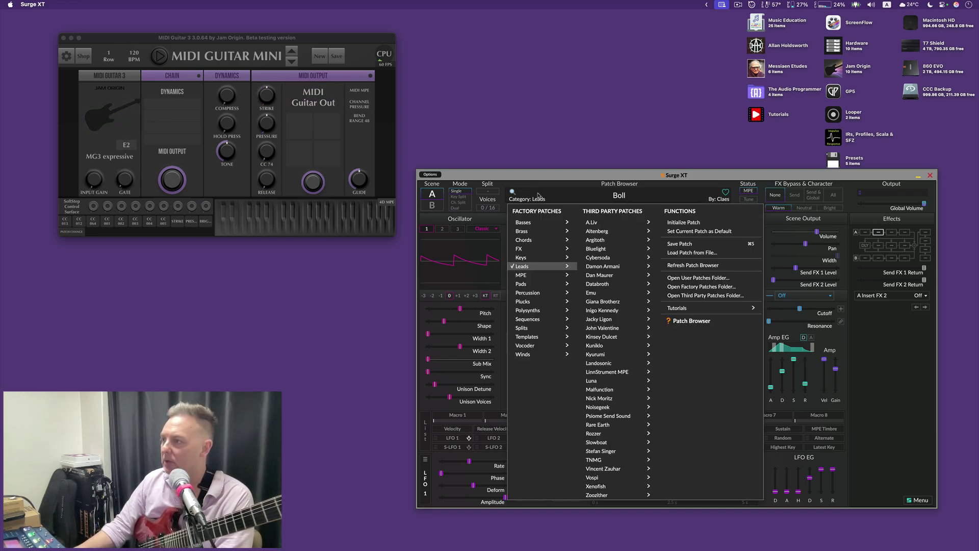
mouse_move(539, 283)
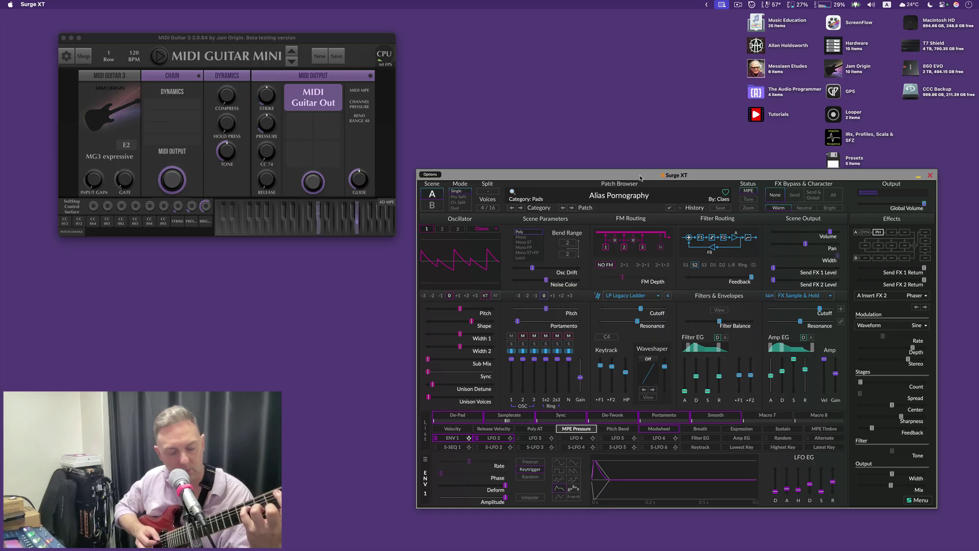
click(571, 207)
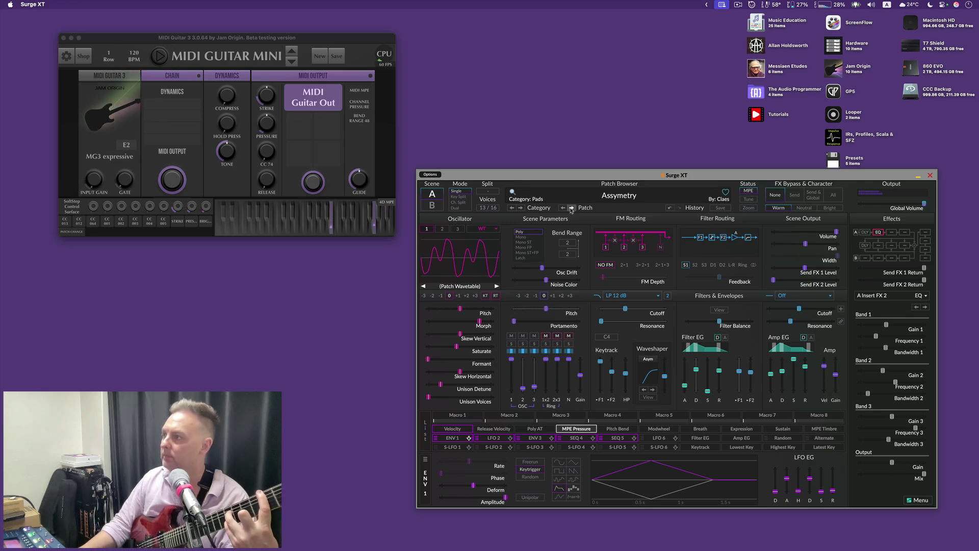
click(571, 208)
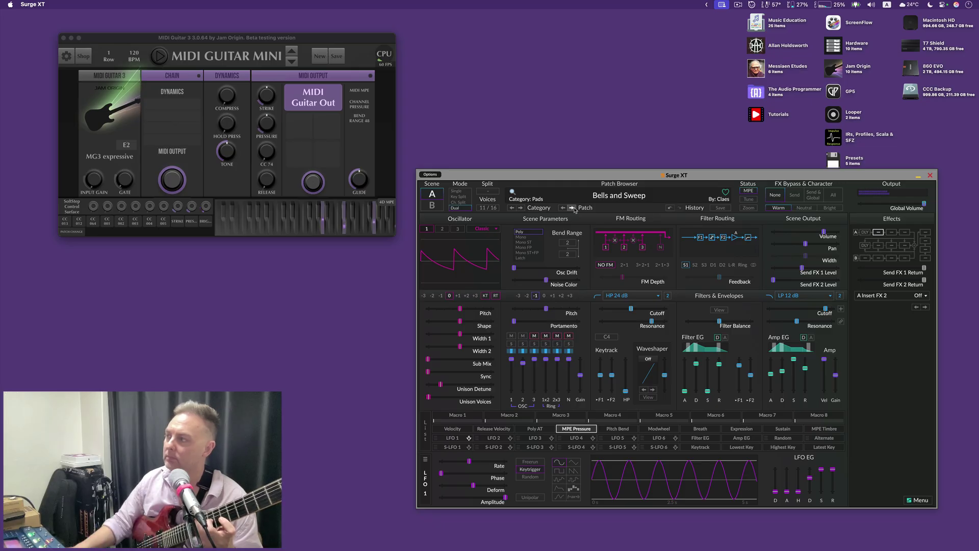
click(573, 208)
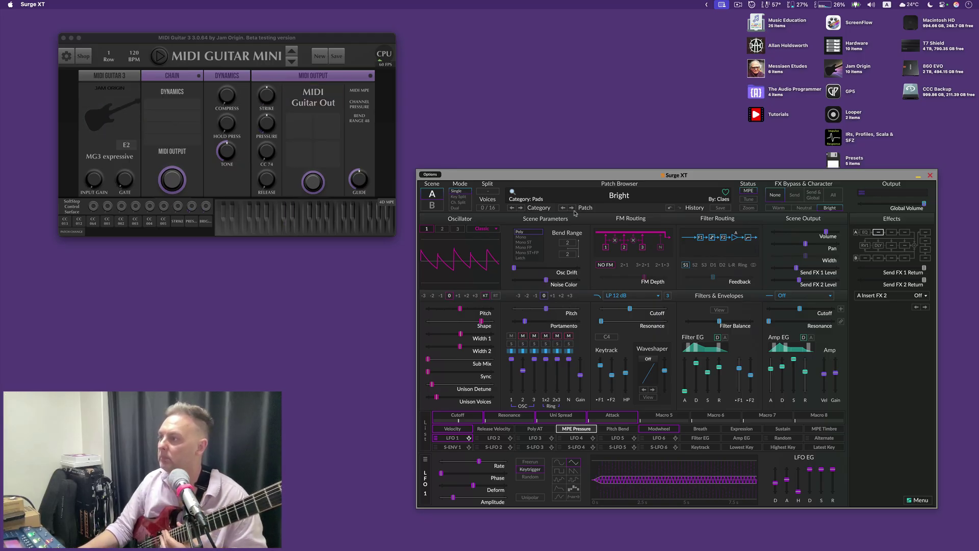
click(572, 208)
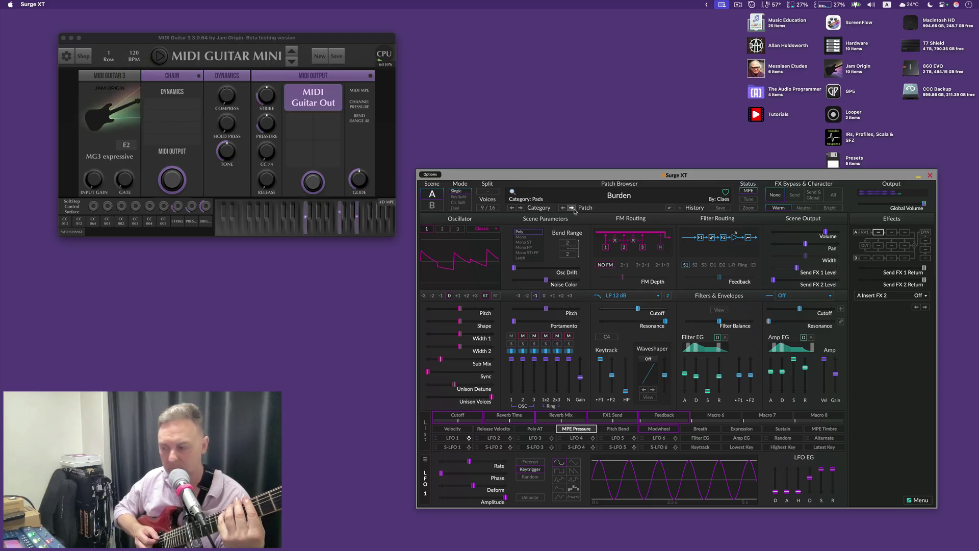
click(572, 209)
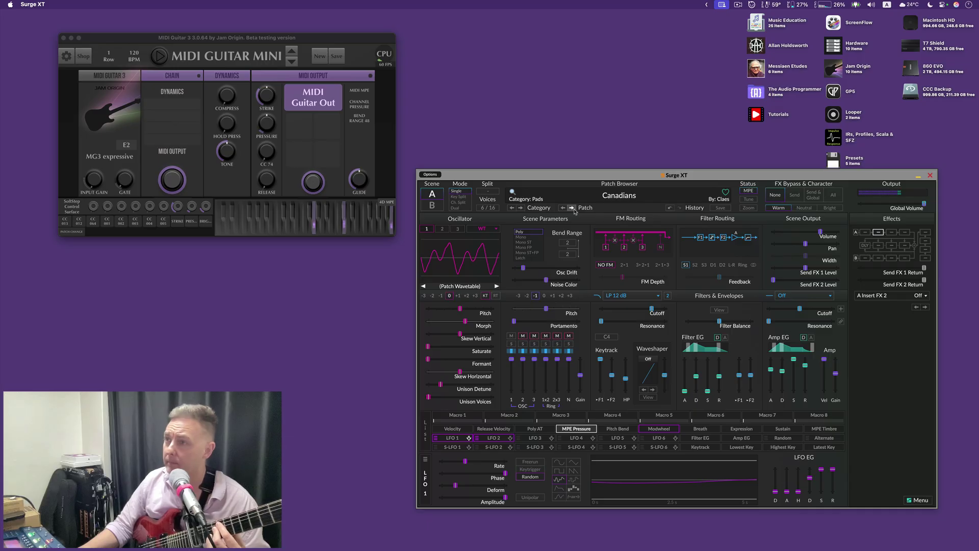
click(571, 208)
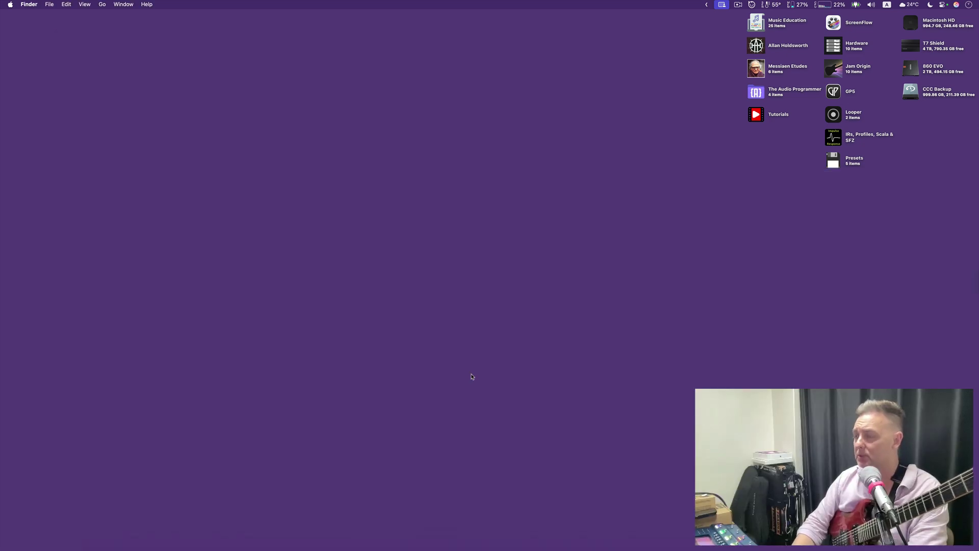
Launch Logic Pro and create an empty project with one audio track using Input 18 (SY-1000 [R]).
key(super+space)
text(log)
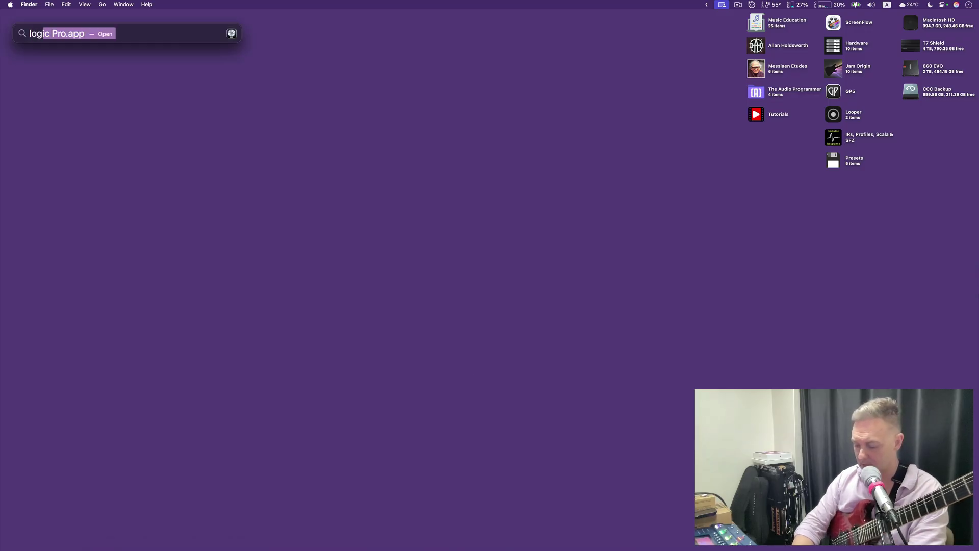
key(Return)
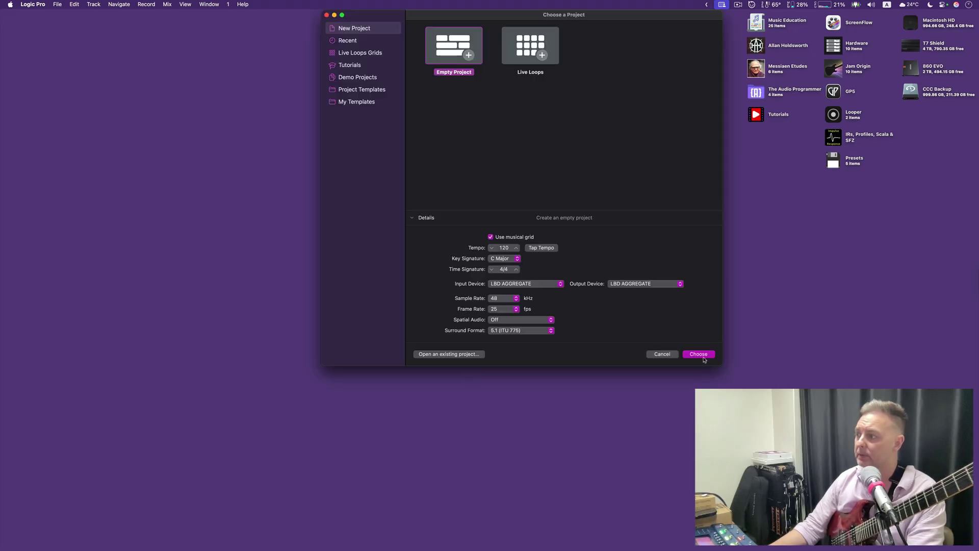
click(704, 359)
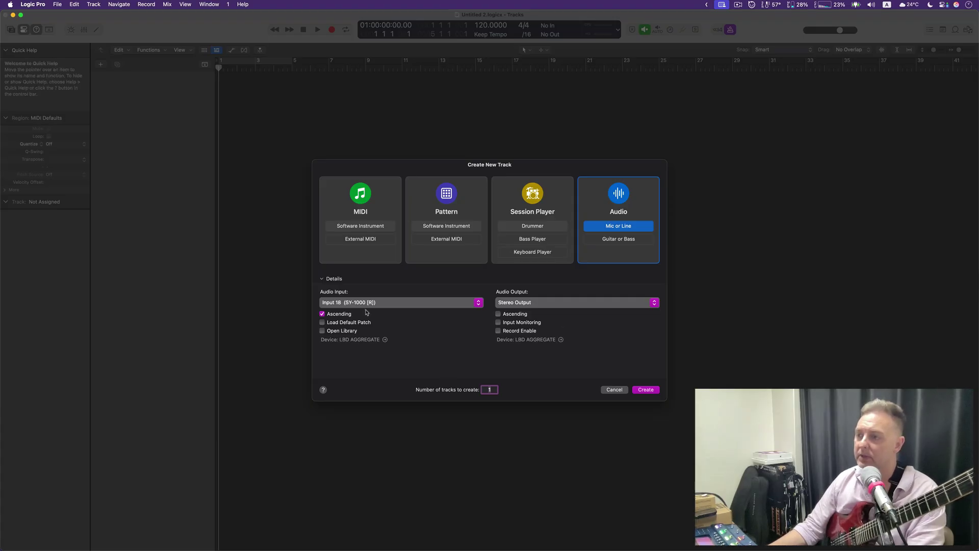
click(647, 390)
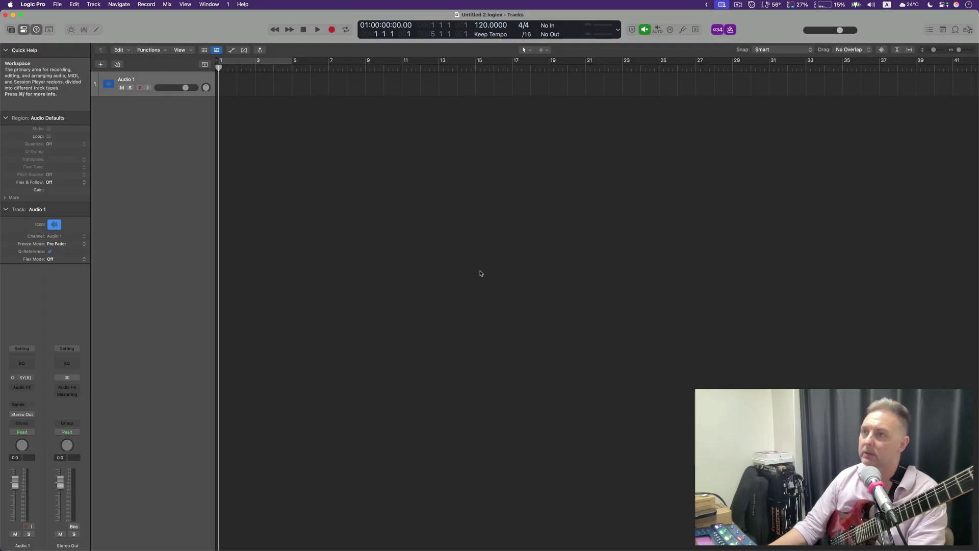
Insert MIDI Guitar 3 as a Mono->Stereo audio effect on Audio 1 and allow Logic Pro to access other apps' data.
click(31, 387)
mouse_move(32, 389)
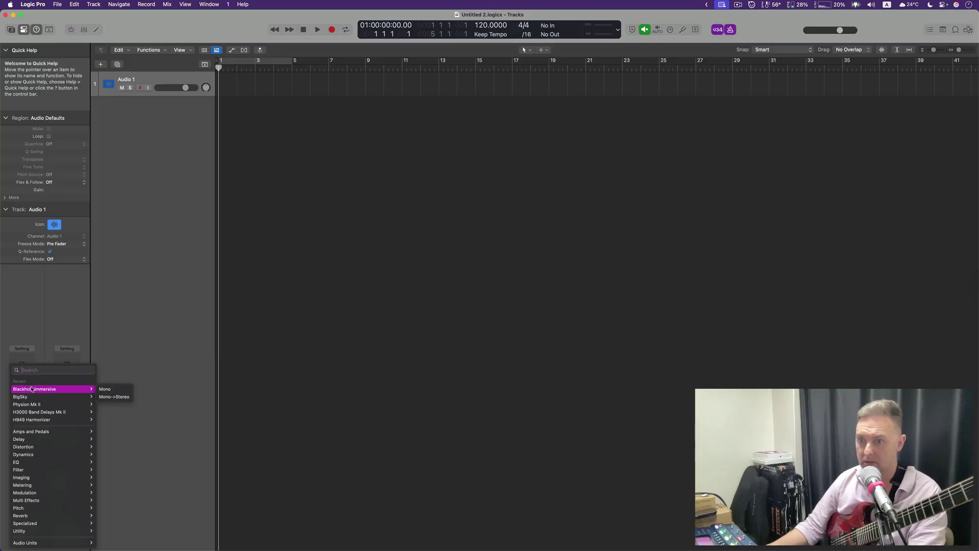
text(midi g)
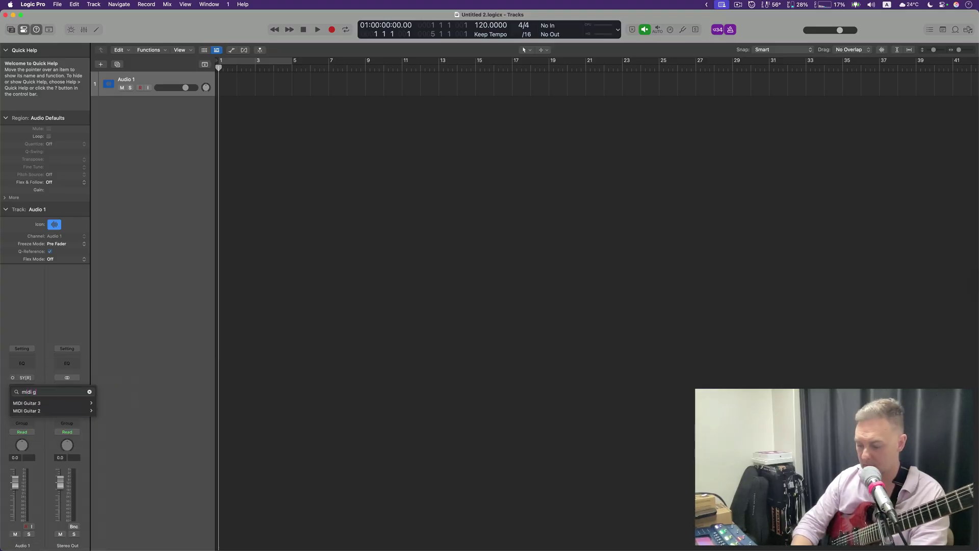
mouse_move(62, 404)
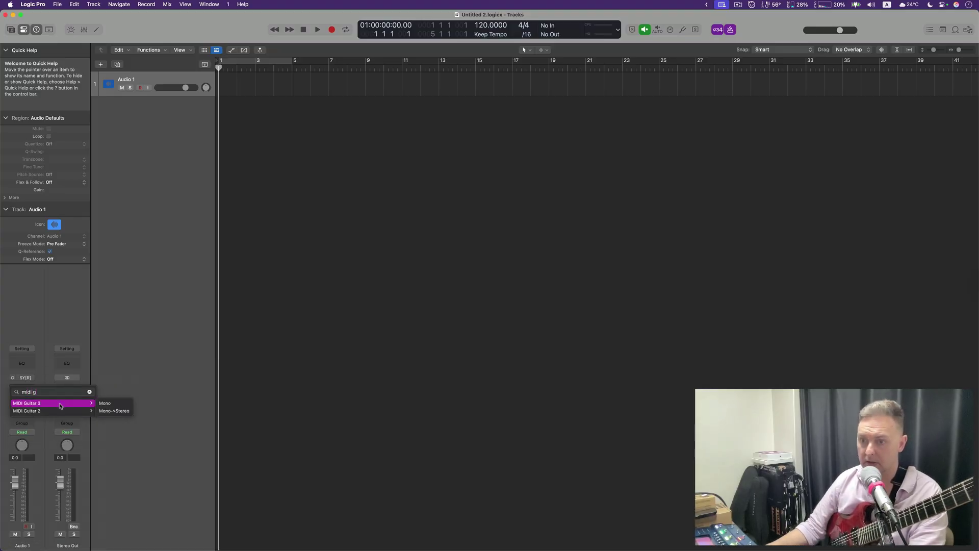
click(123, 407)
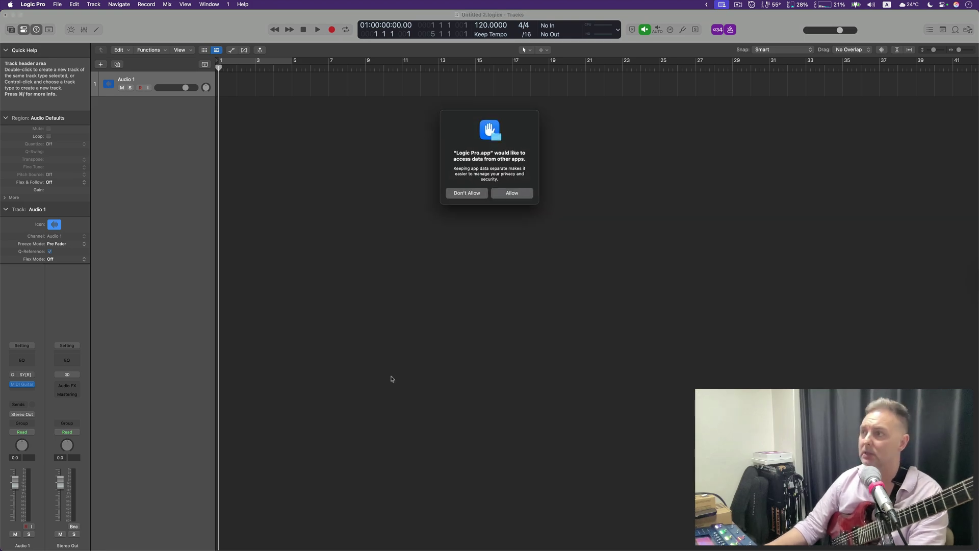
click(506, 195)
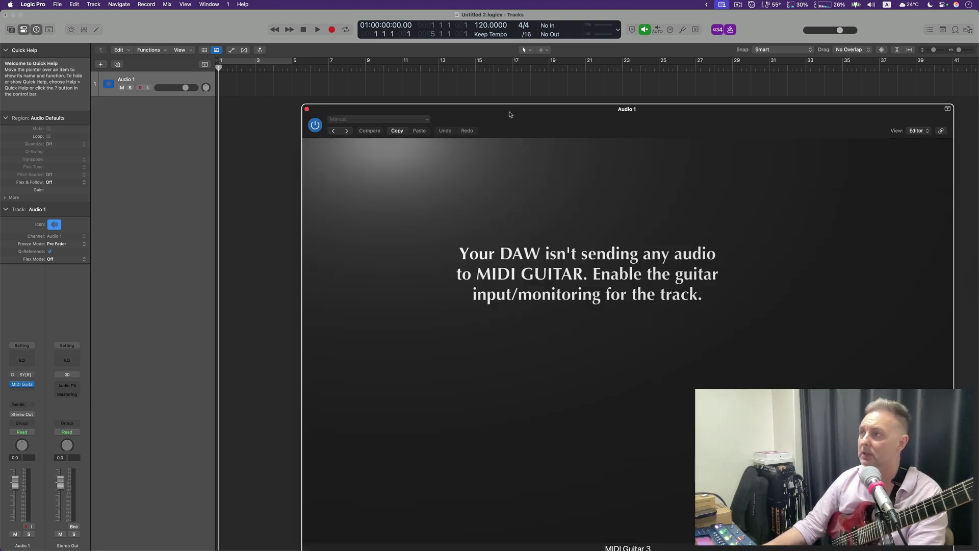
Reposition the MIDI Guitar 3 plug-in window and enable input monitoring on the Audio 1 track.
drag(509, 110, 461, 75)
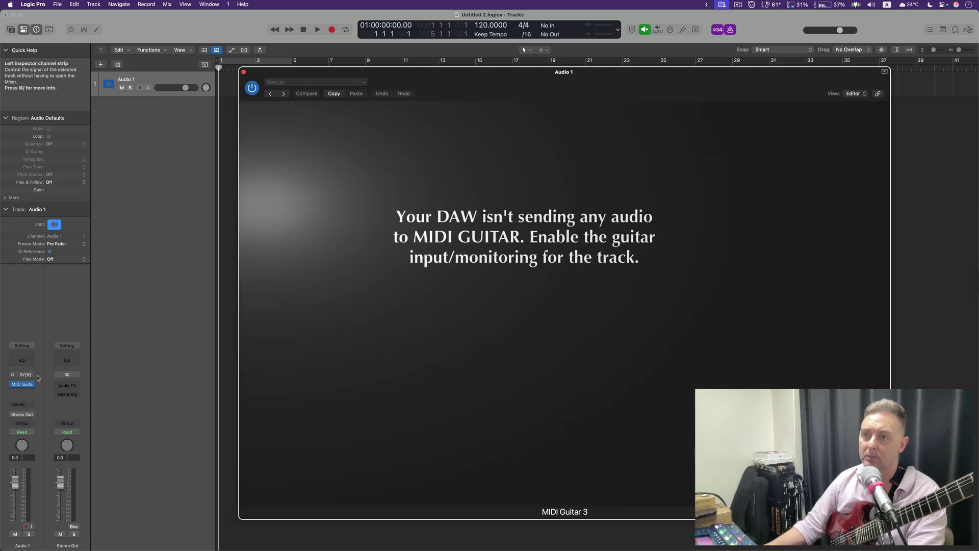
click(148, 87)
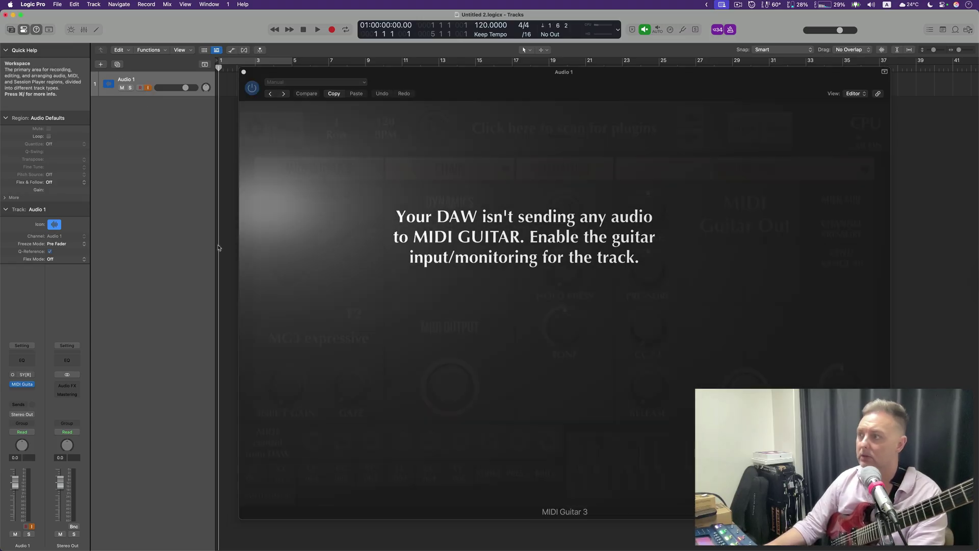
click(550, 142)
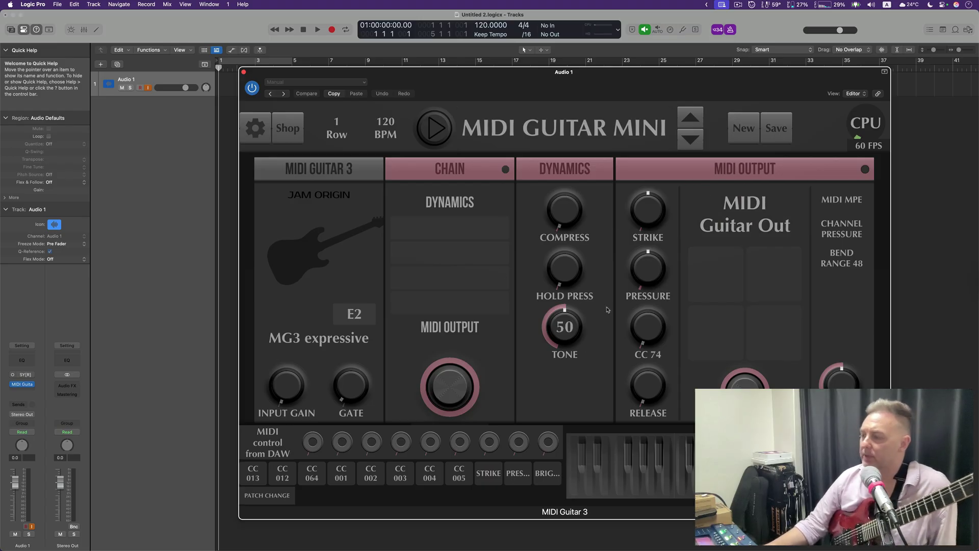
Close the MIDI Guitar 3 plug-in window and remove the plug-in from Audio 1.
click(244, 71)
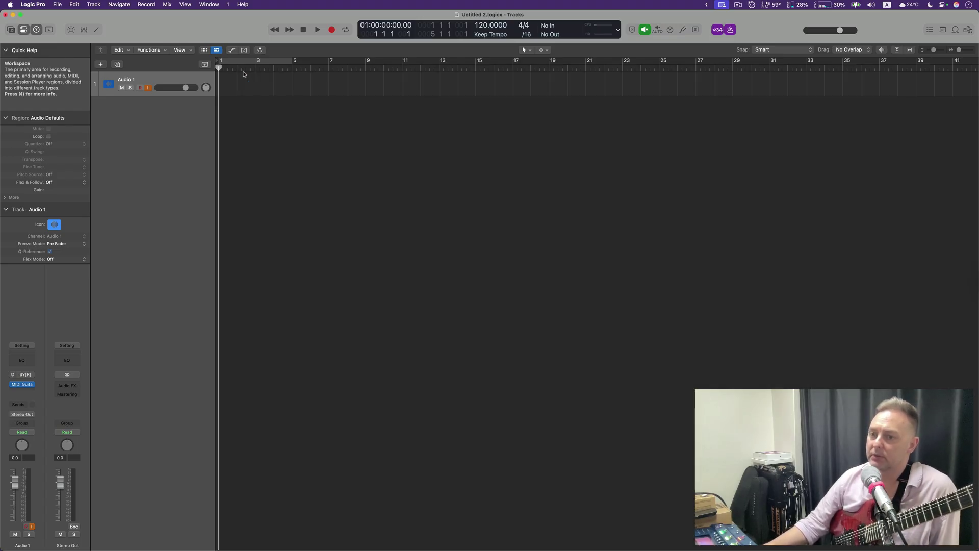
shift+super+click(29, 386)
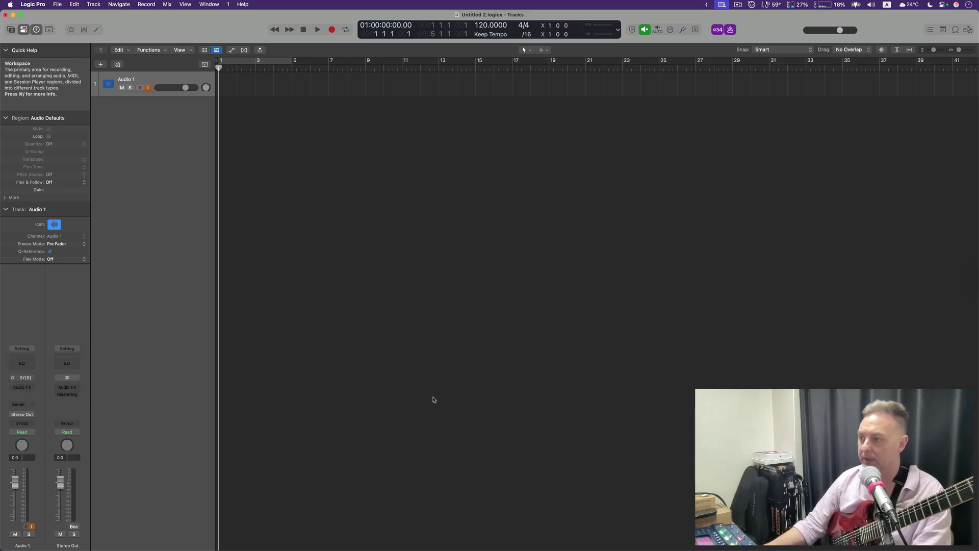
Open standalone MIDI Guitar 3, shrink its window and close it, and reinsert the plug-in on Audio 1 in Logic Pro as Mono->Stereo.
key(F11)
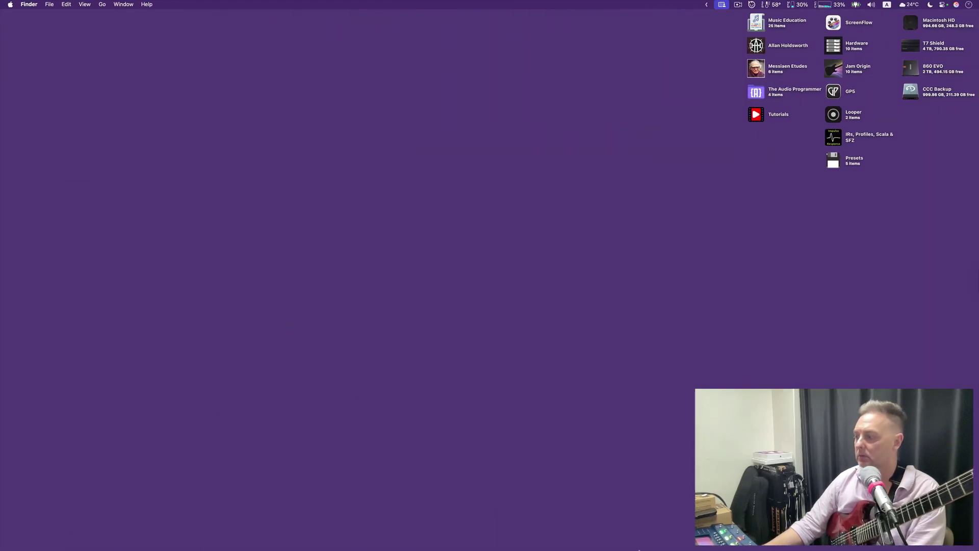
click(613, 533)
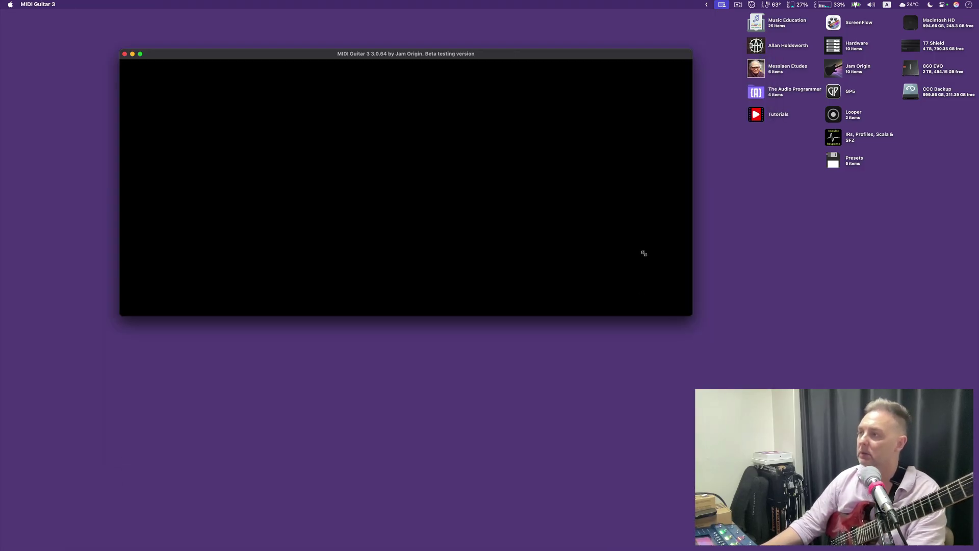
drag(545, 264, 543, 258)
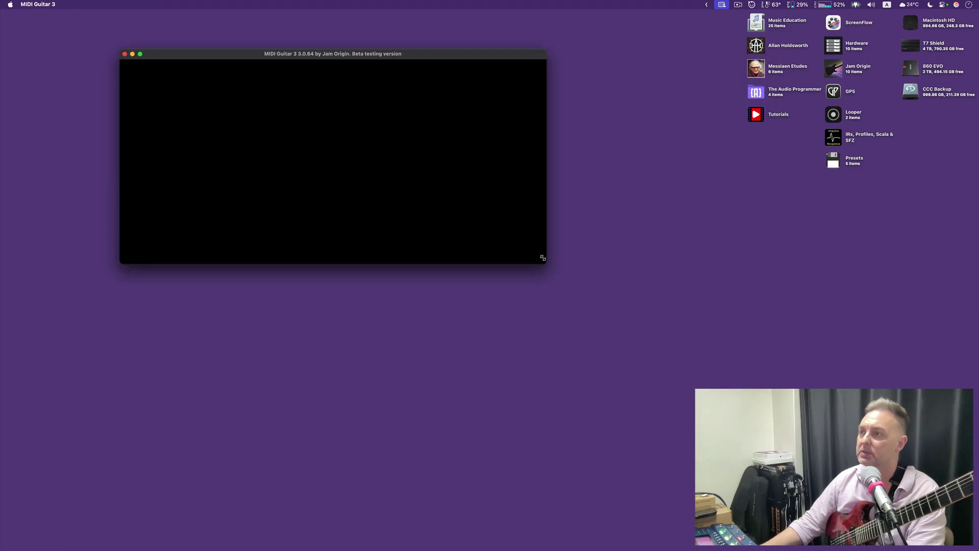
click(124, 54)
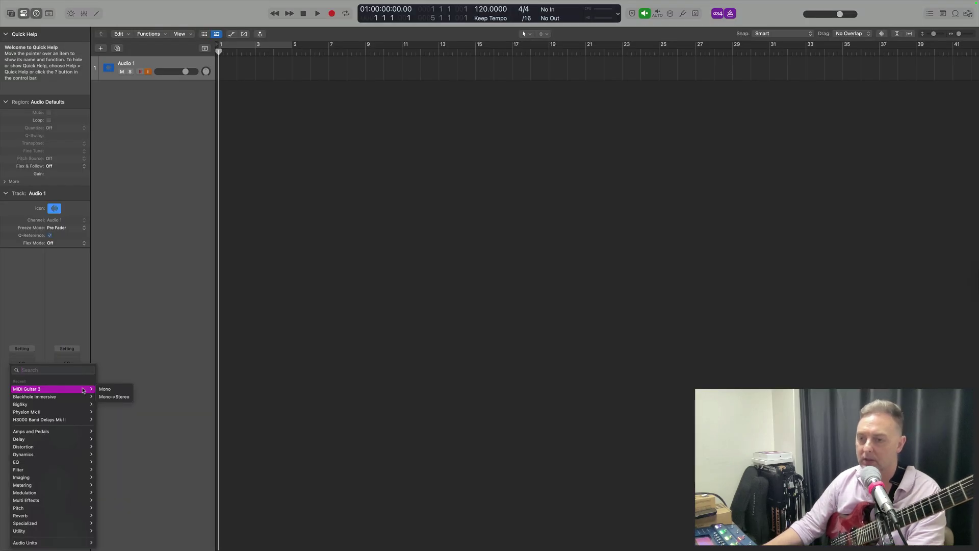
click(117, 397)
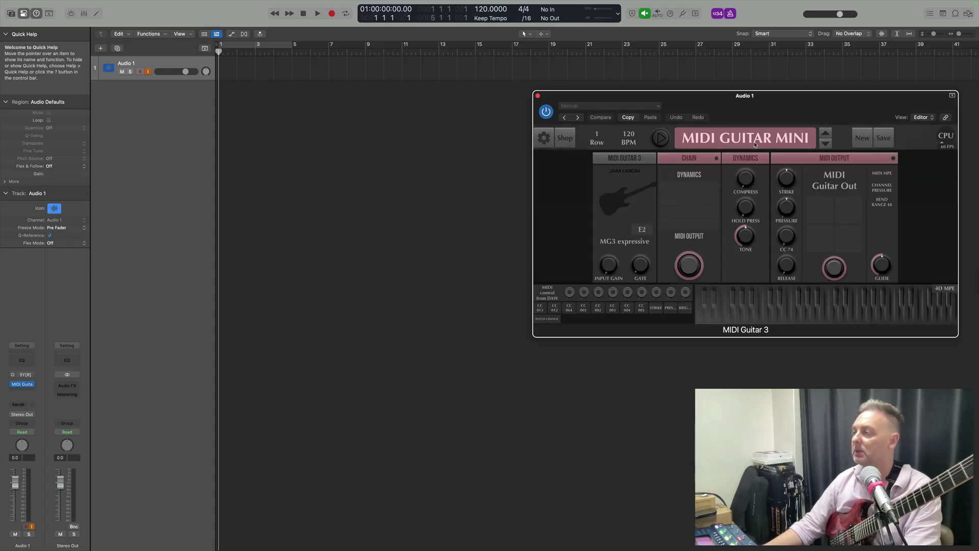
Select the standard MIDI Guitar tracker as the instrument in the MIDI Guitar 3 plug-in.
click(413, 203)
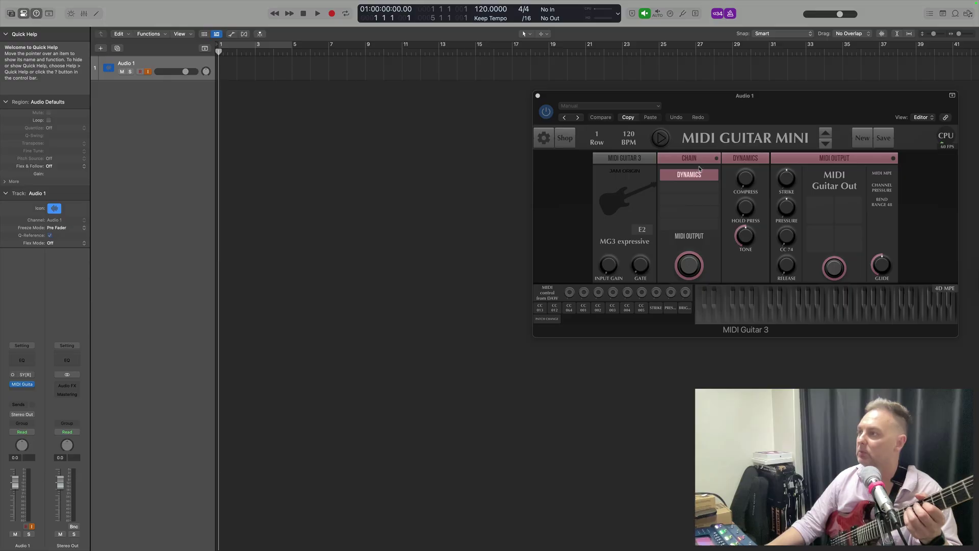
click(544, 138)
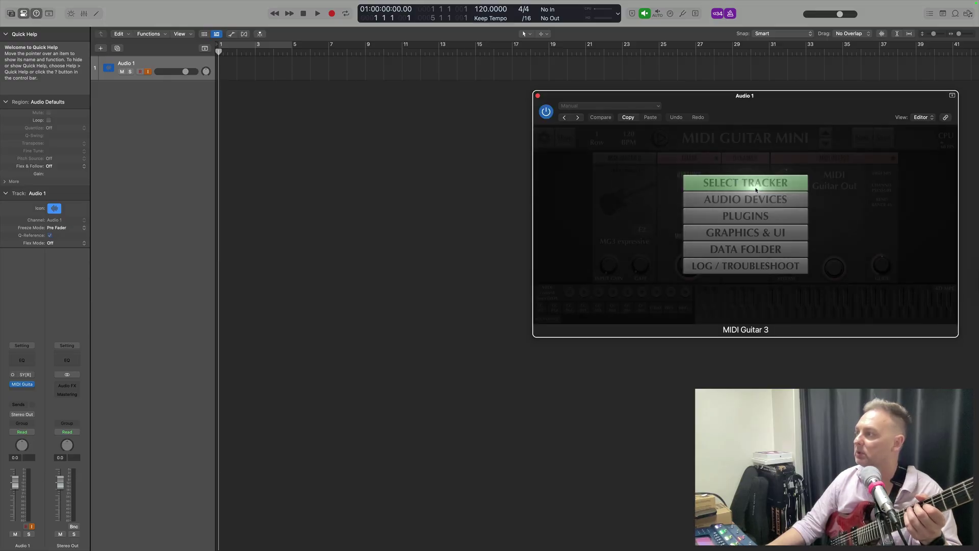
click(755, 189)
click(673, 242)
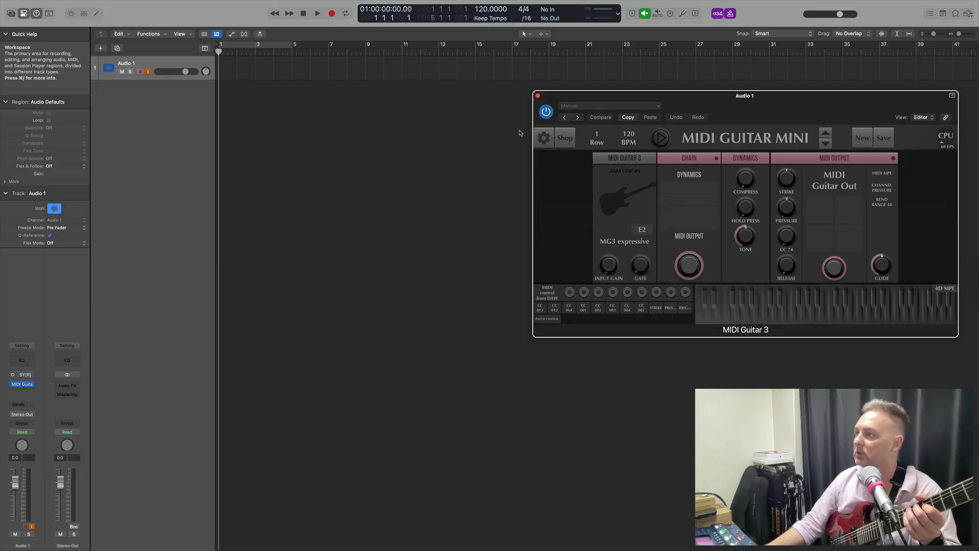
Set the plug-in's audio devices to Input from DAW and Output to DAW, and apply them.
click(543, 137)
click(728, 199)
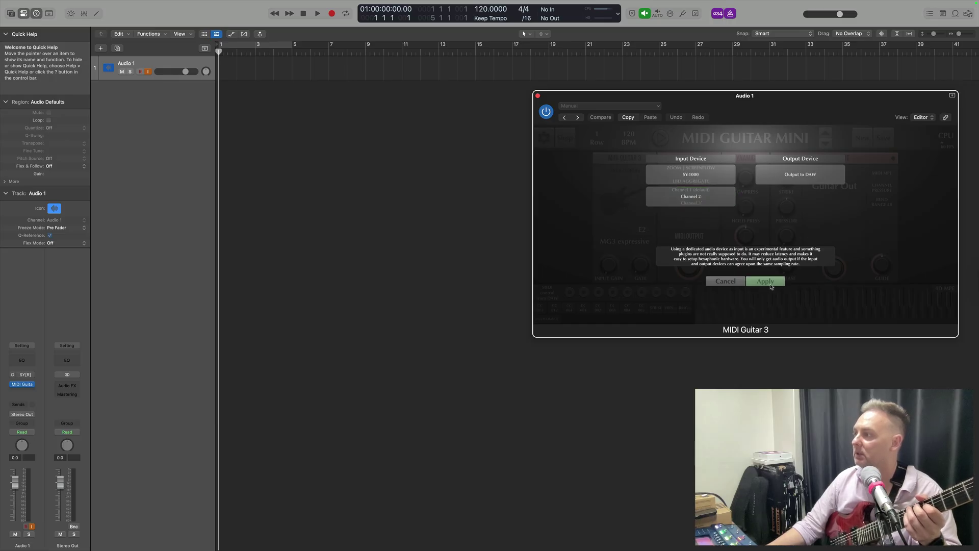
scroll(697, 174, up, 3)
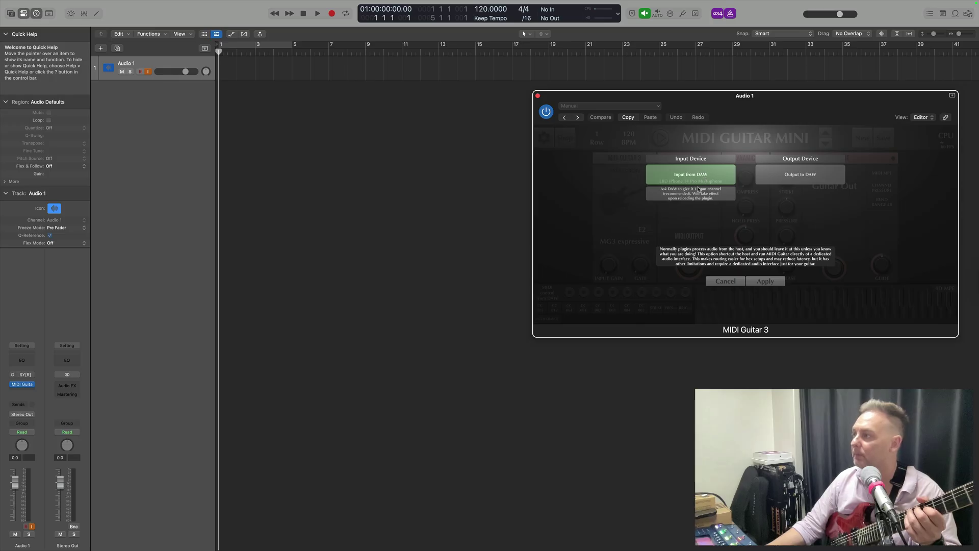
click(765, 282)
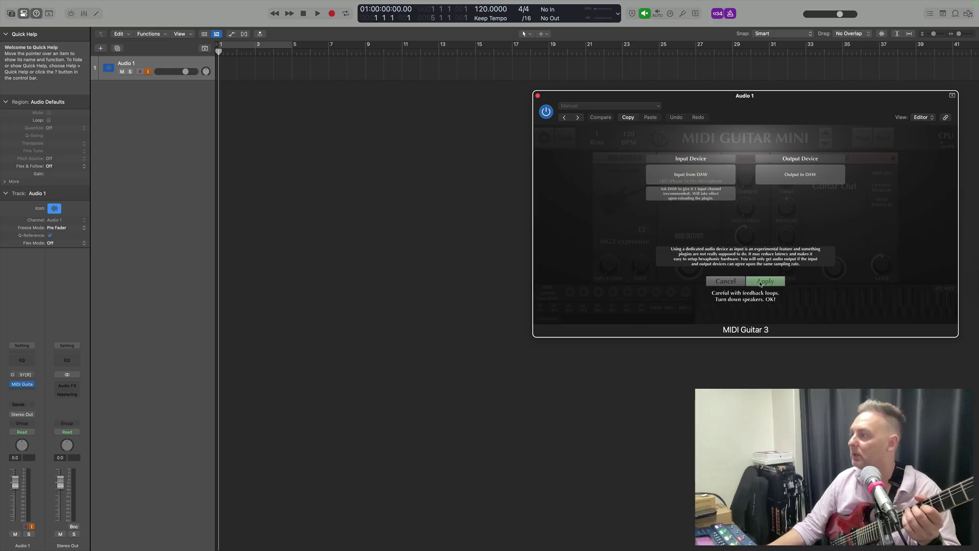
click(765, 282)
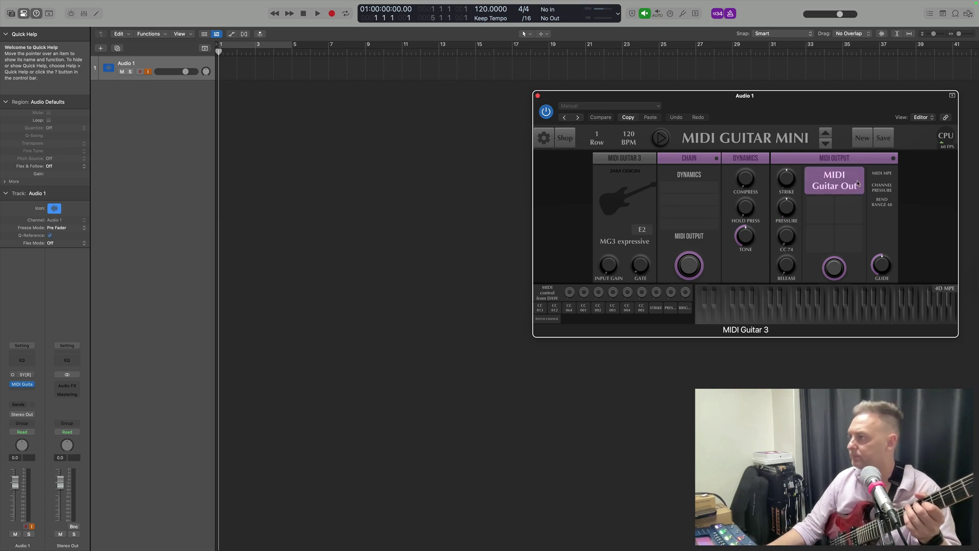
Create a software instrument track below Audio 1 and set its MIDI input to MIDI GUITAR OUT.
right_click(122, 123)
click(147, 131)
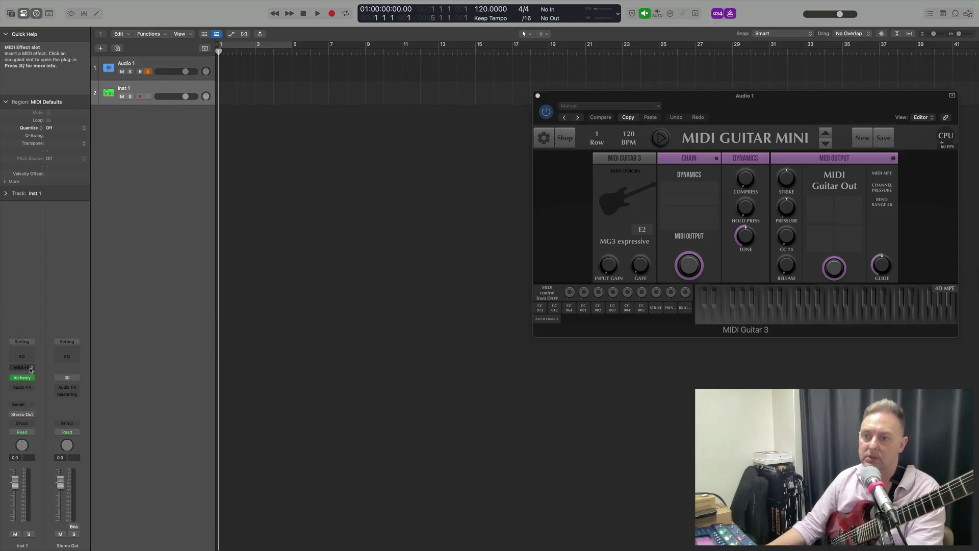
click(6, 194)
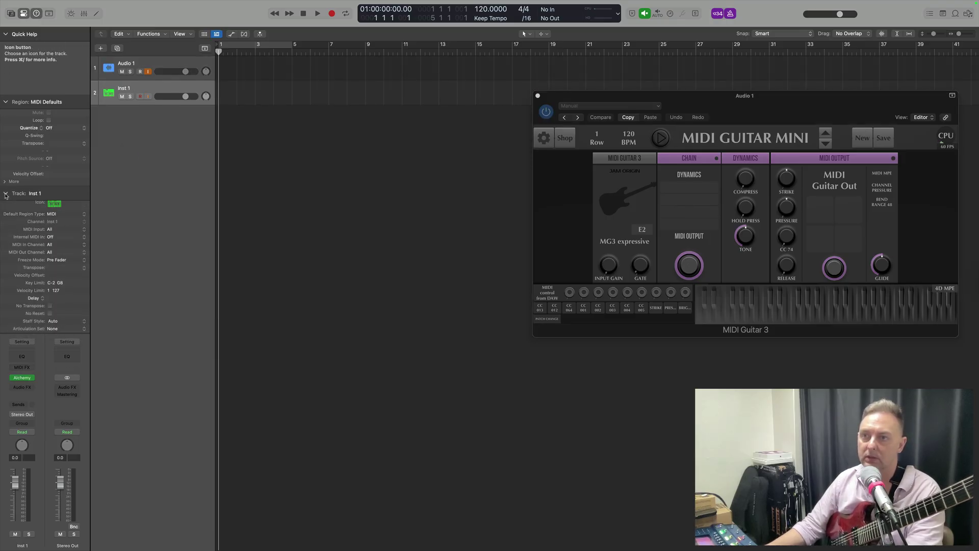
click(66, 235)
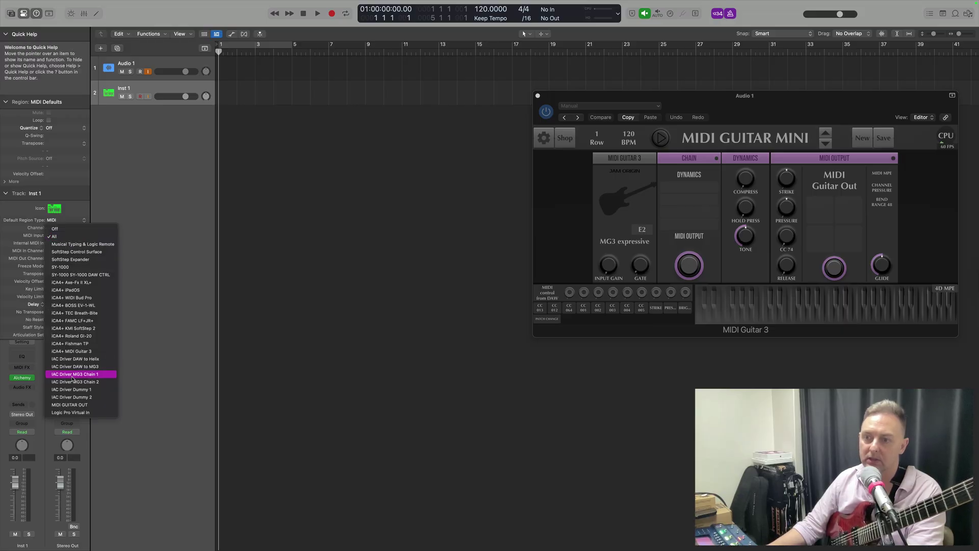
click(76, 404)
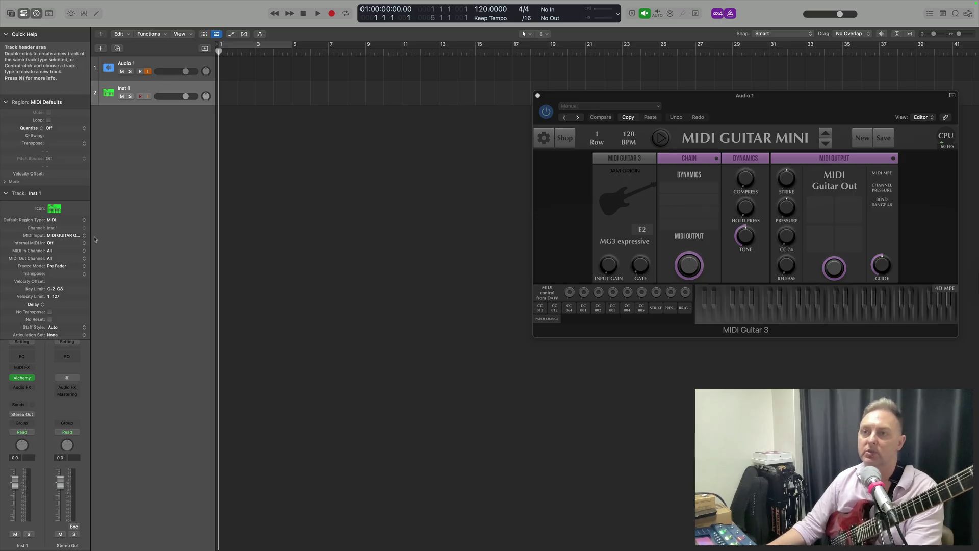
Open Alchemy on Inst 1, reposition its window, and load the Leads preset 70s Analog Synth Lead [LBD MPE].
click(24, 378)
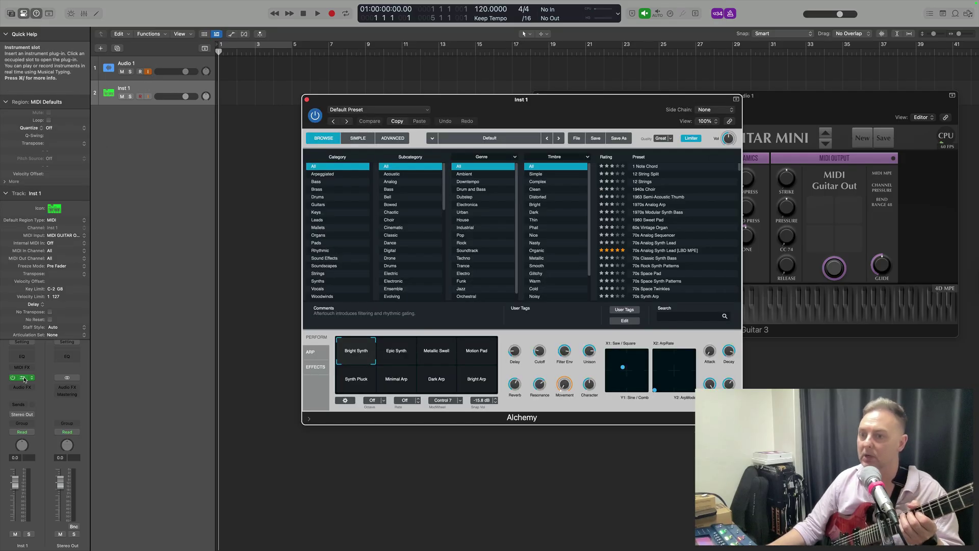
drag(567, 97, 569, 218)
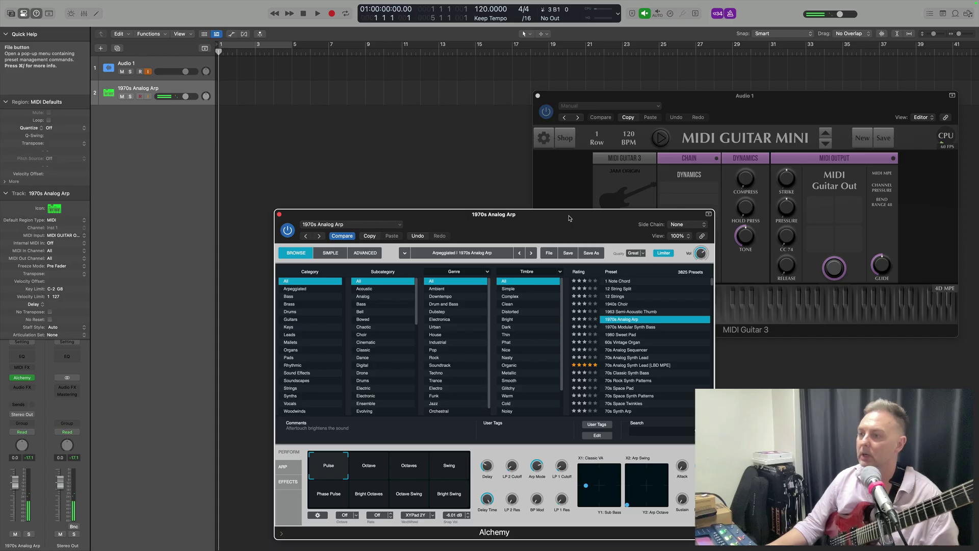
click(289, 334)
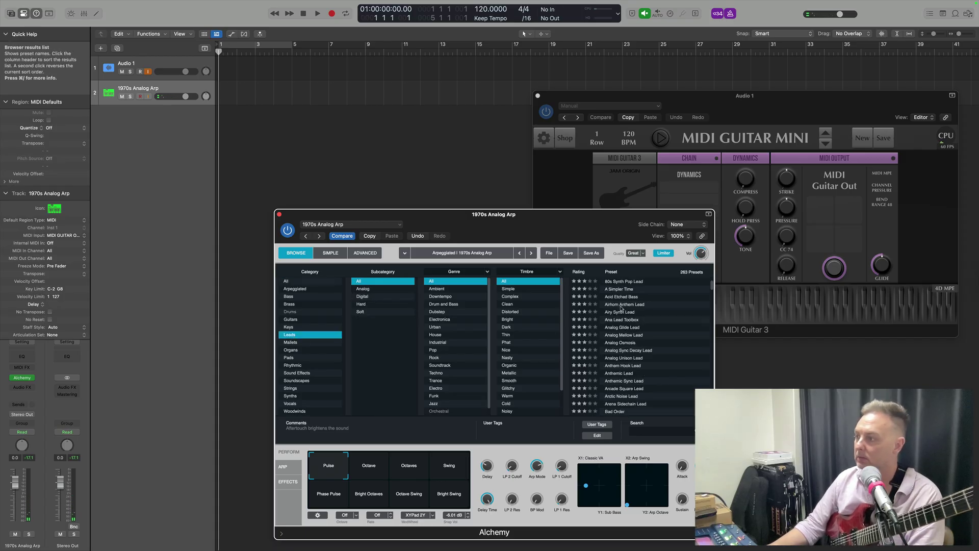
scroll(628, 302, up, 2)
click(628, 290)
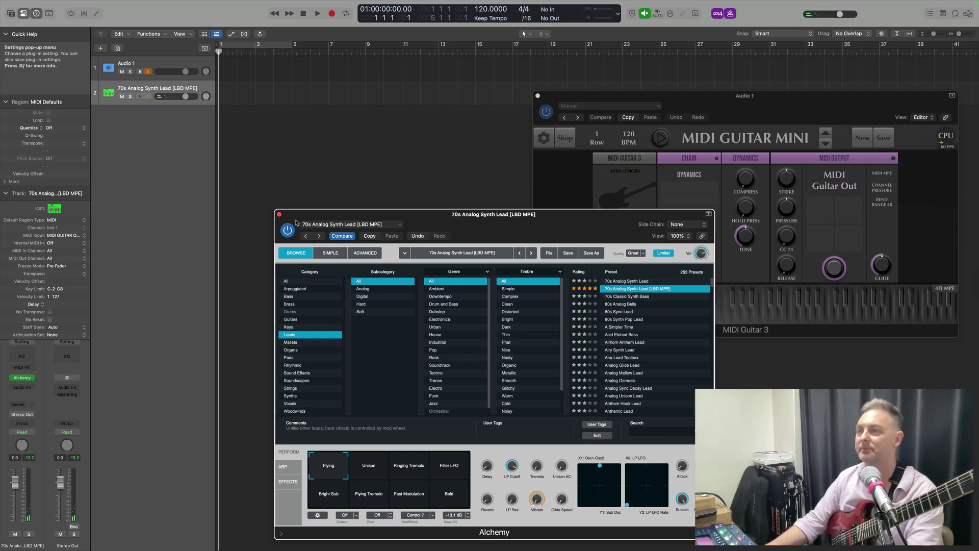
Load Alchemy's Abandoned Pad preset from the Pads category and check MIDI Guitar's Strike, Pressure and CC 74 controls.
click(304, 360)
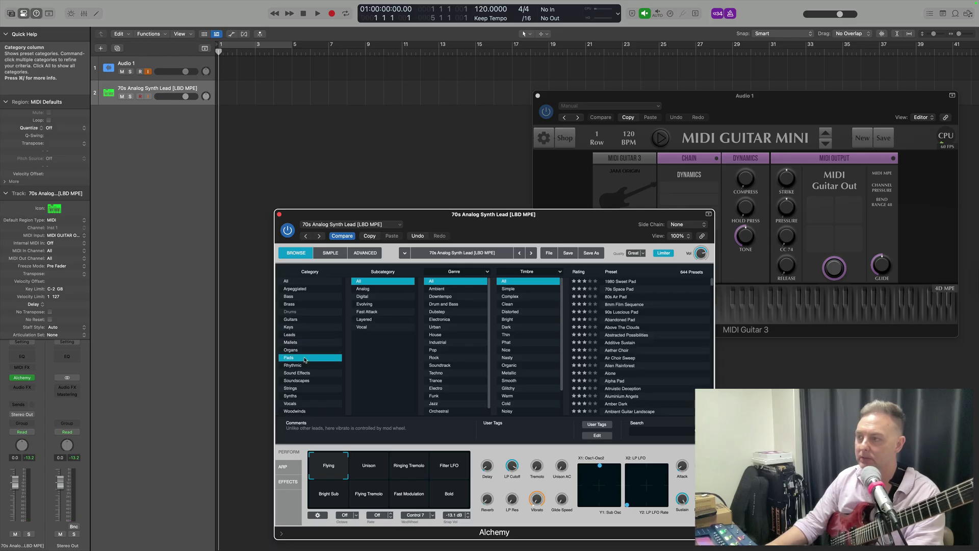
click(628, 320)
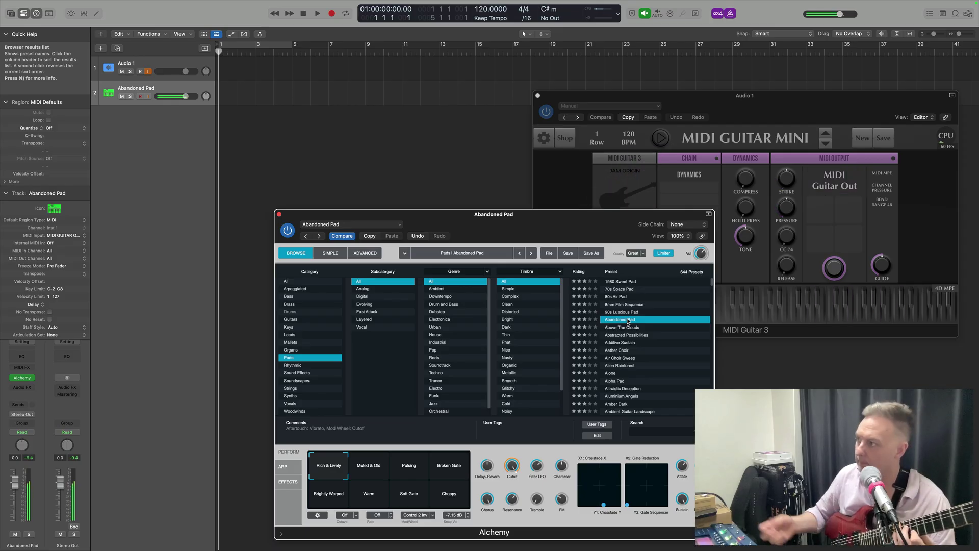
mouse_move(797, 220)
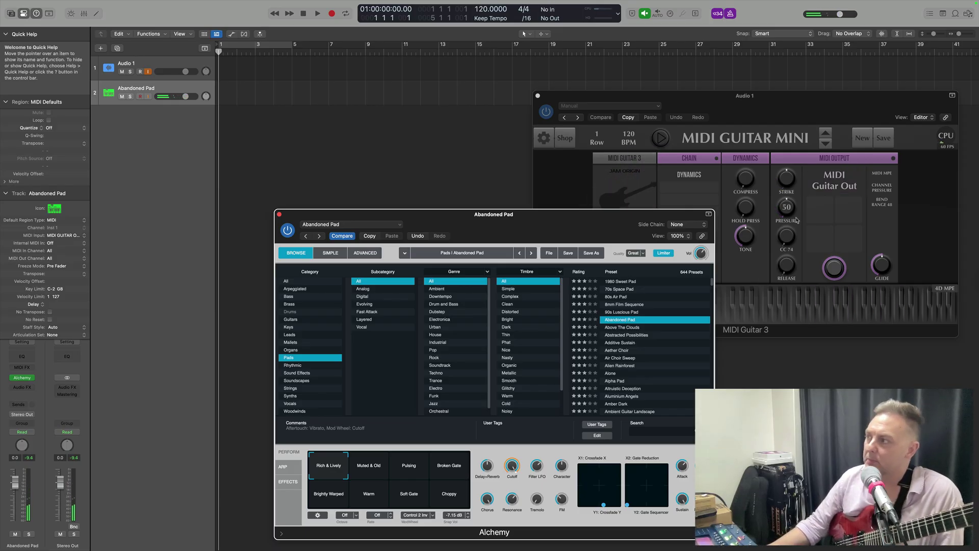
mouse_move(790, 184)
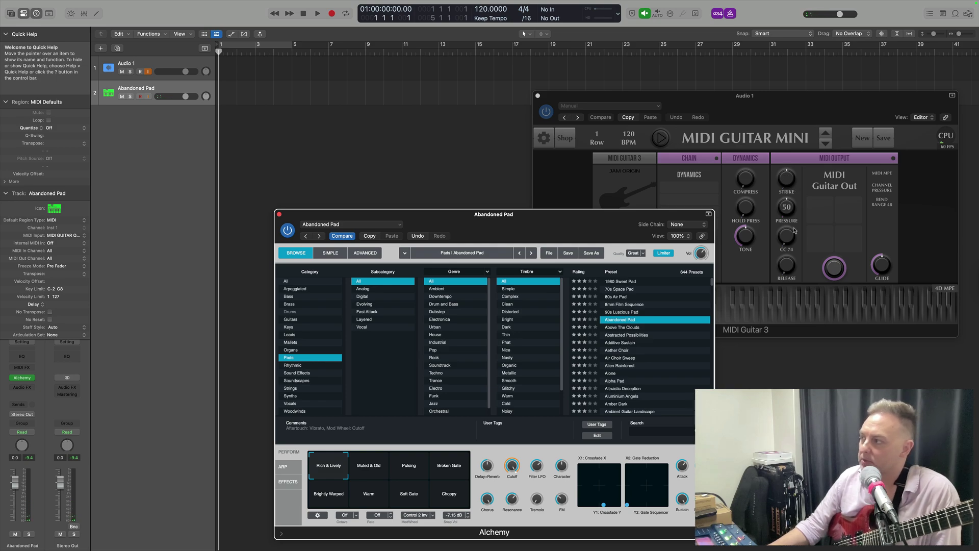
mouse_move(788, 247)
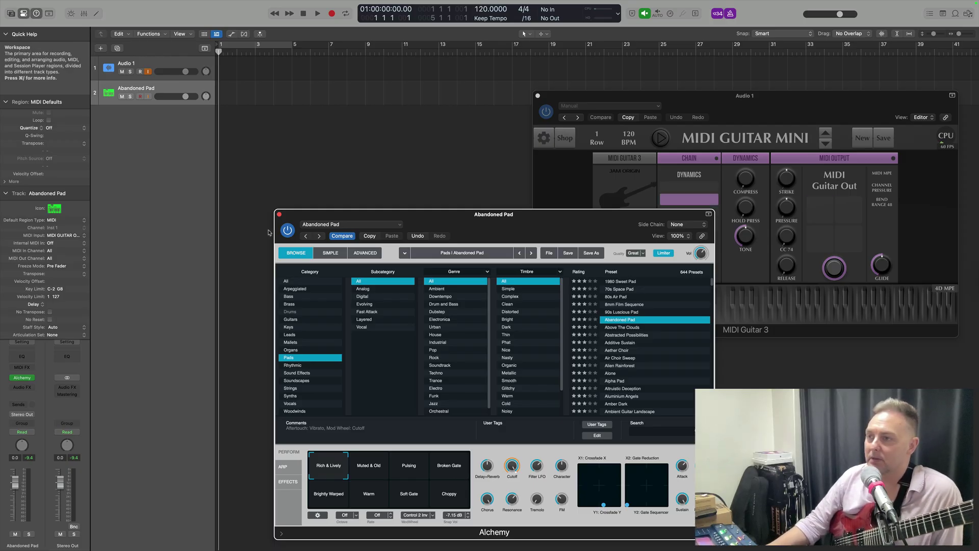
Close the Alchemy and MIDI Guitar 3 plug-in windows and collapse the Abandoned Pad track's settings.
click(279, 214)
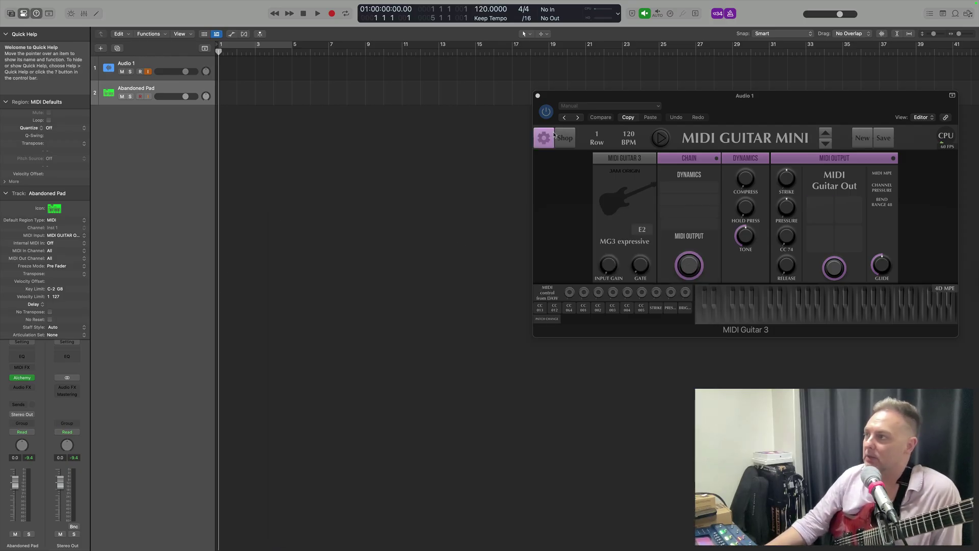
click(537, 95)
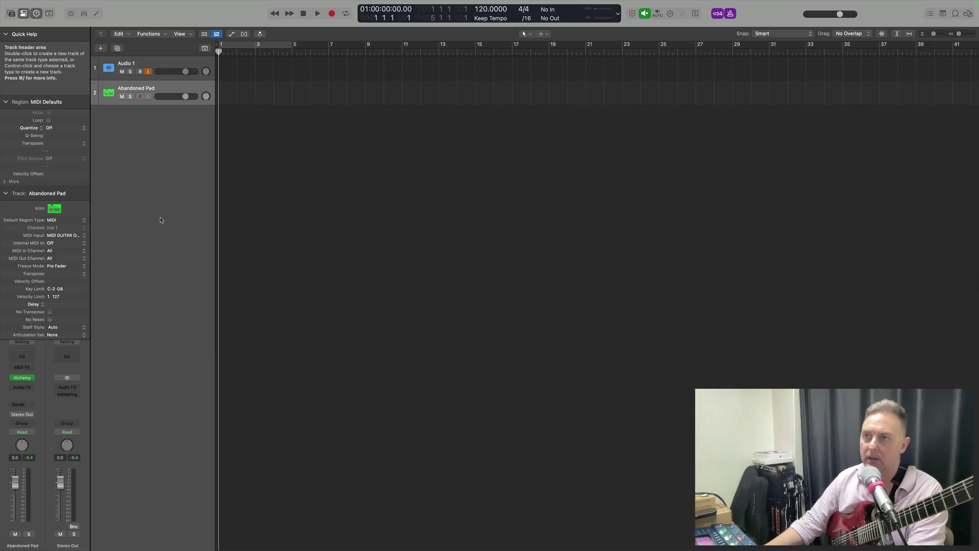
click(6, 194)
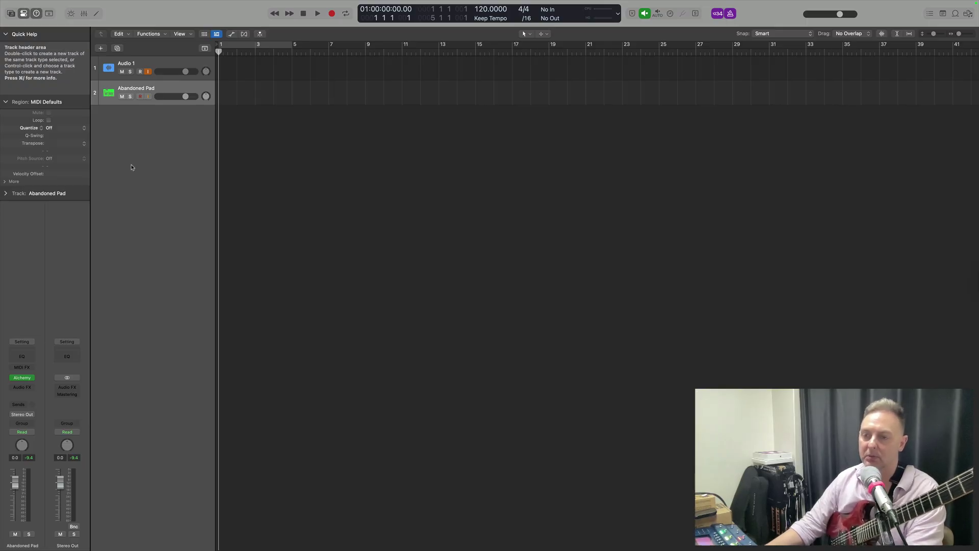
Reopen MIDI Guitar 3 on the Audio 1 track and switch its tracker to MIDI Guitar 3 Hex.
key(Up)
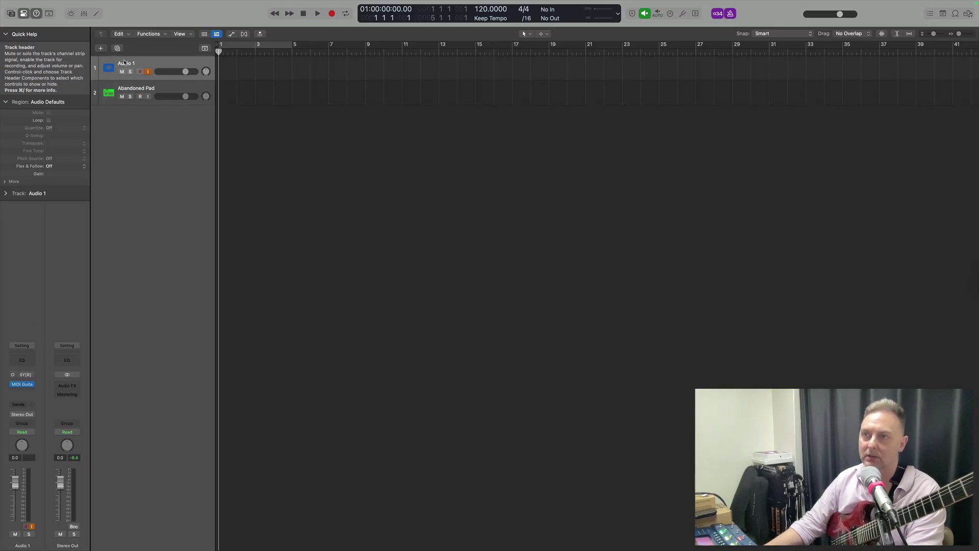
click(31, 385)
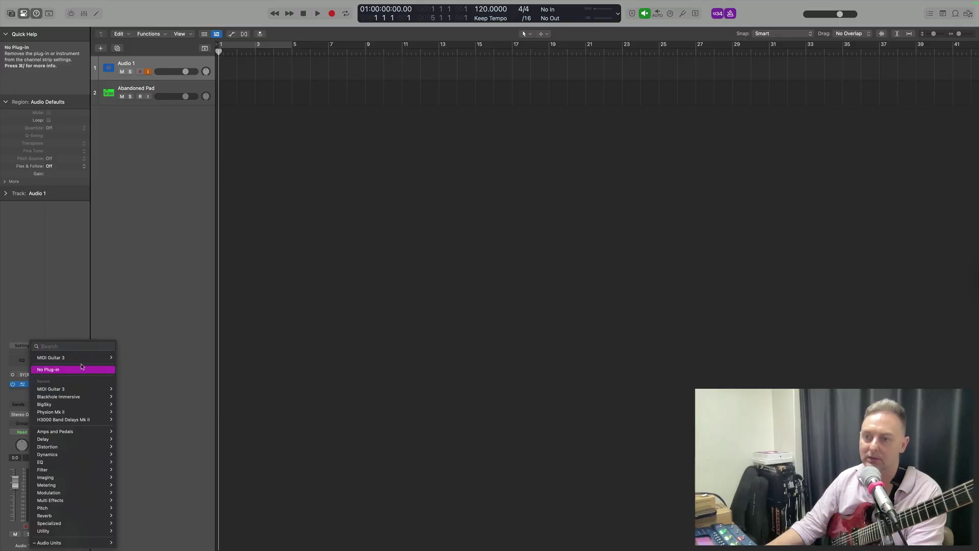
key(Escape)
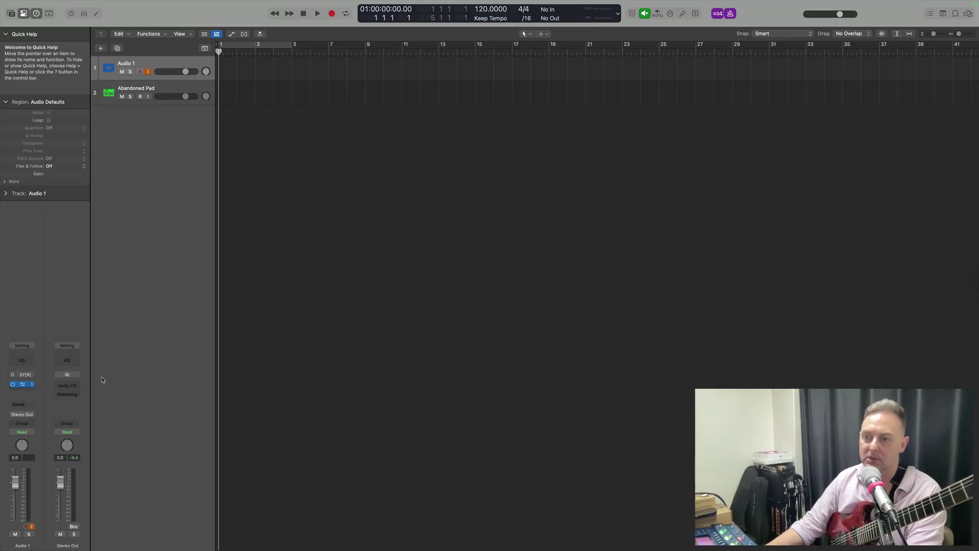
click(27, 385)
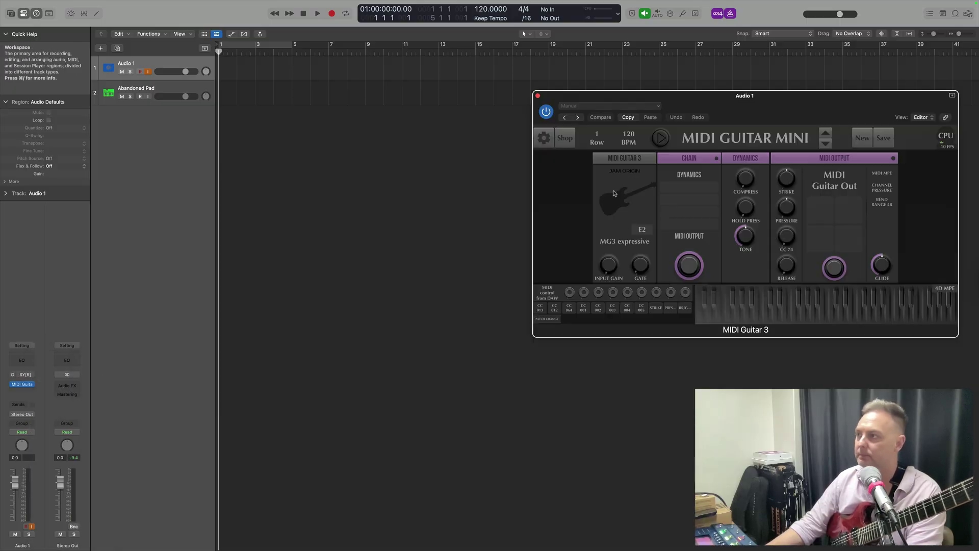
click(549, 142)
click(744, 182)
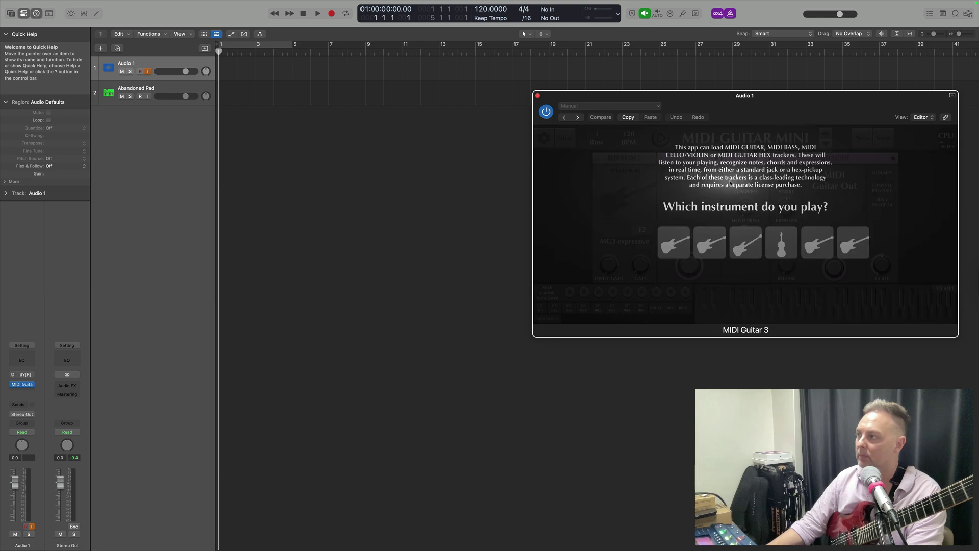
click(696, 246)
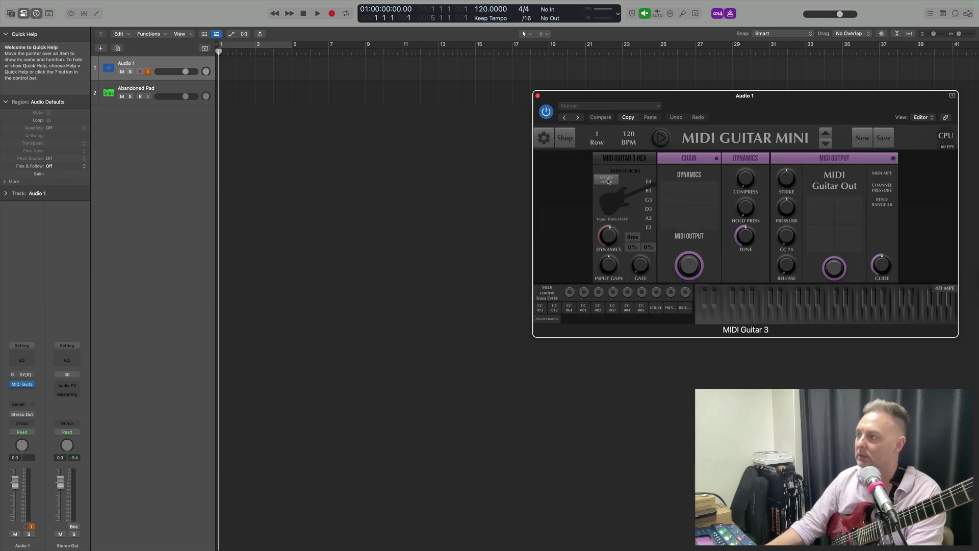
Configure the hex tracker's input as SY-1000 with Channel 1 ... 8 (HEX PICKUPS) and apply it.
click(606, 204)
click(691, 174)
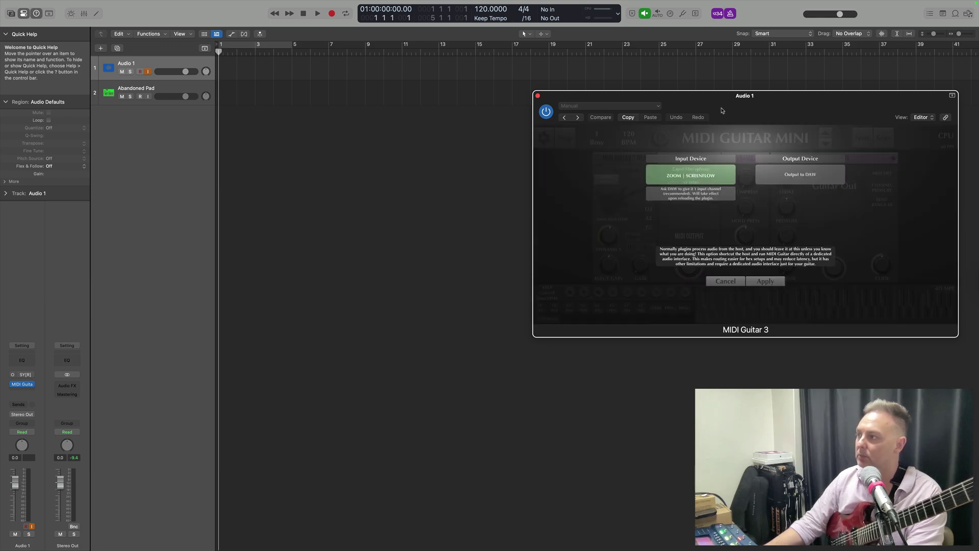
drag(749, 49, 749, 54)
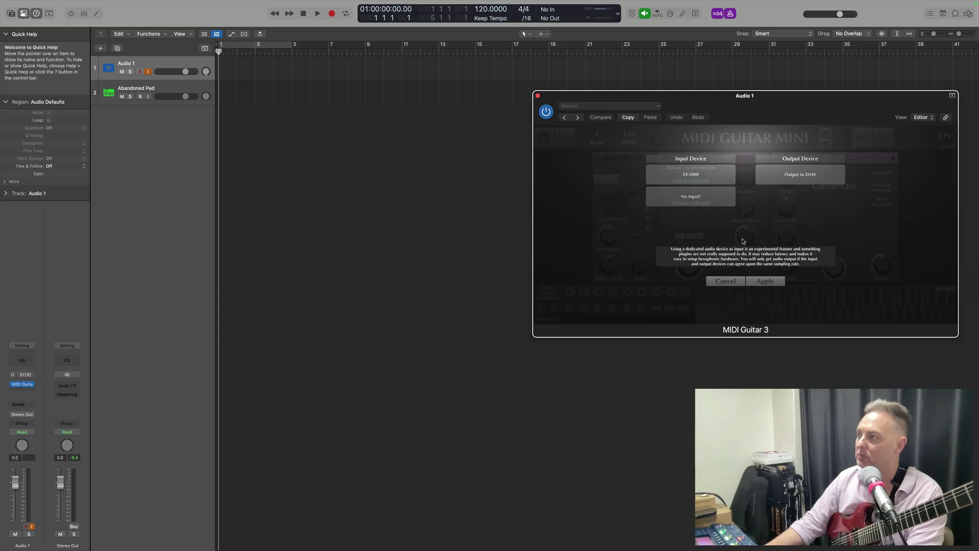
click(711, 203)
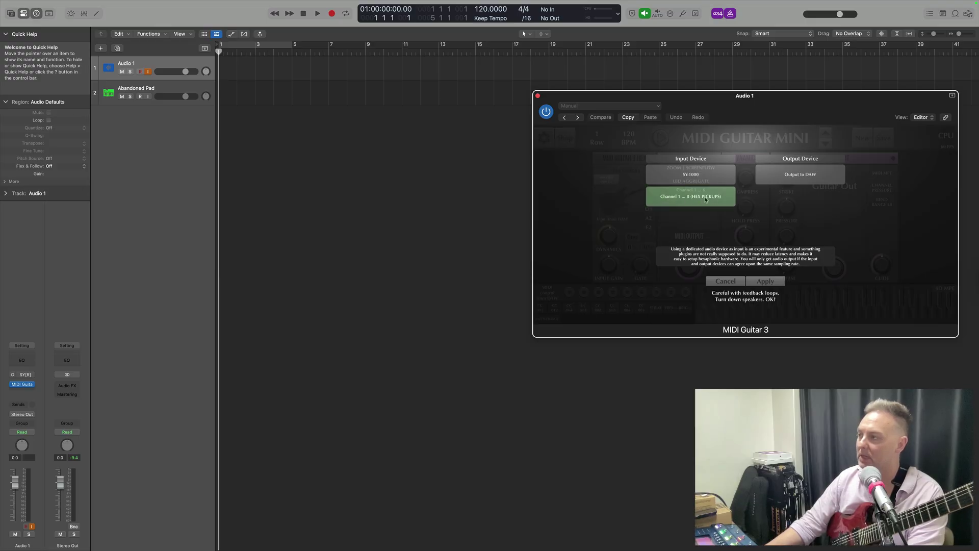
click(766, 282)
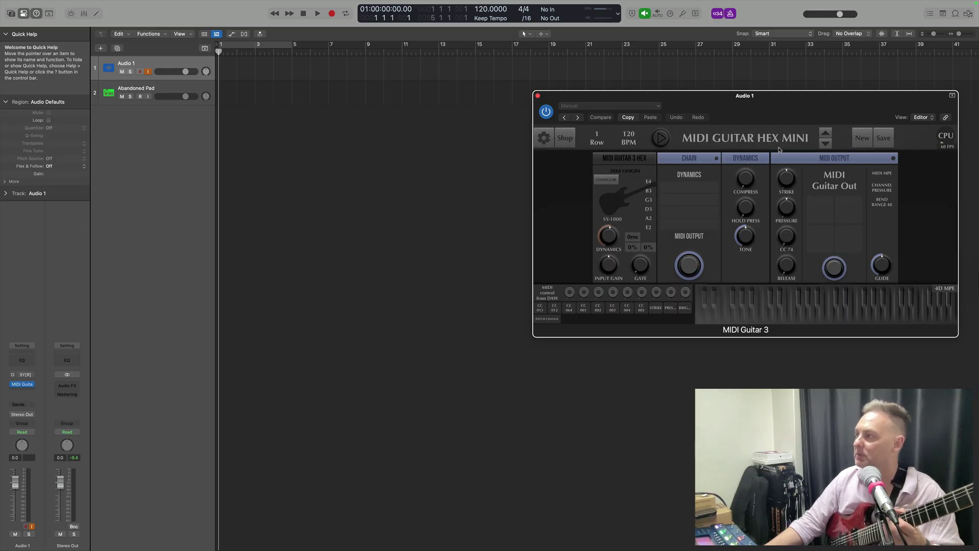
Change the MIDI GUITAR HEX MINI chain colour to purple.
click(717, 159)
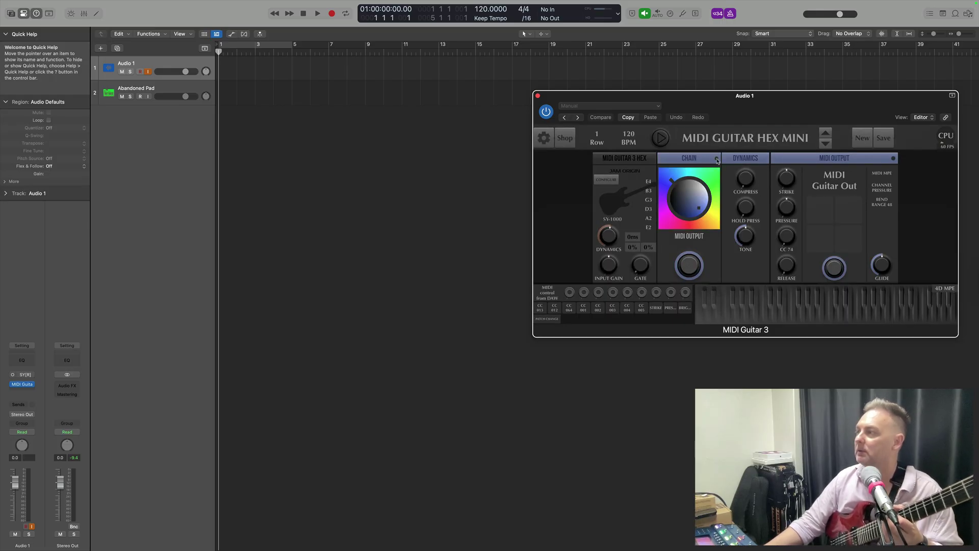
click(682, 184)
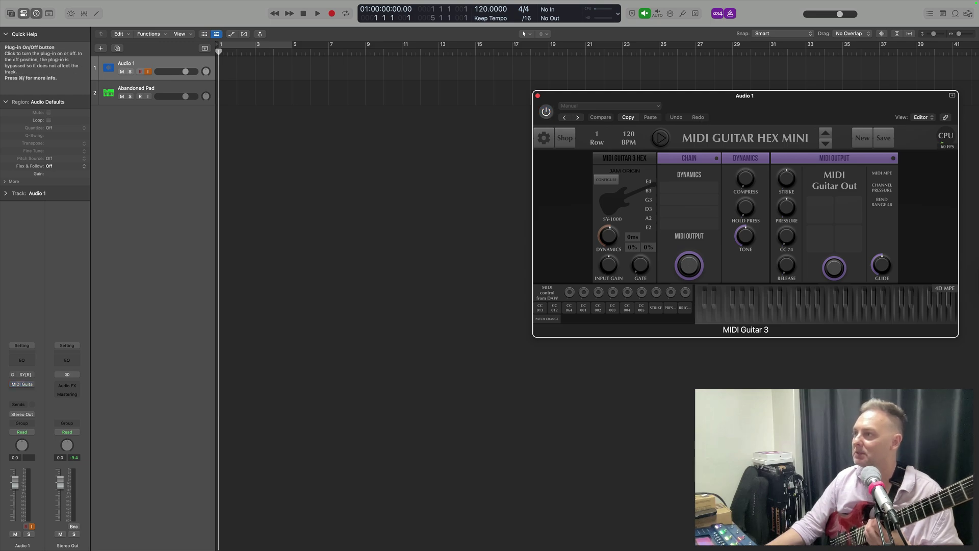
Close the MIDI Guitar 3 plug-in window and delete the Audio 1 track.
click(21, 385)
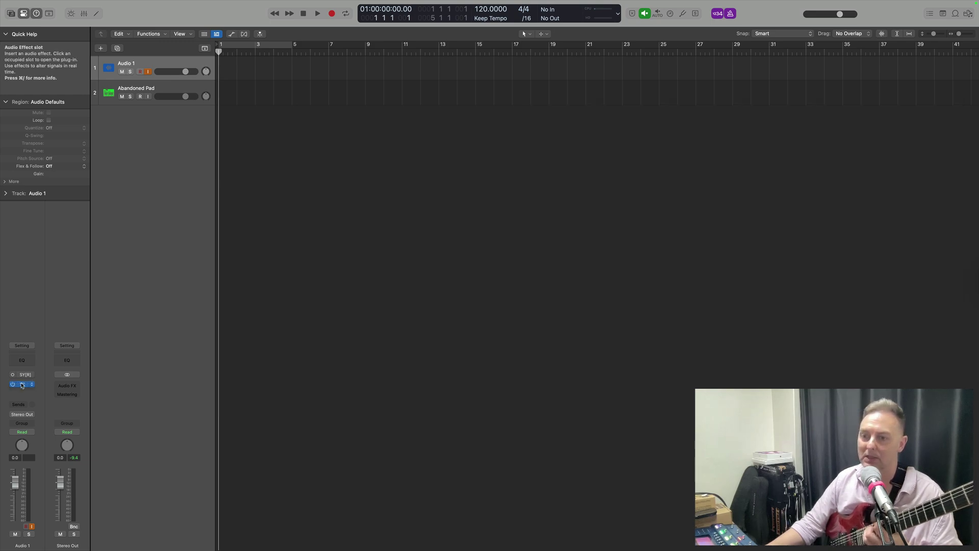
click(21, 385)
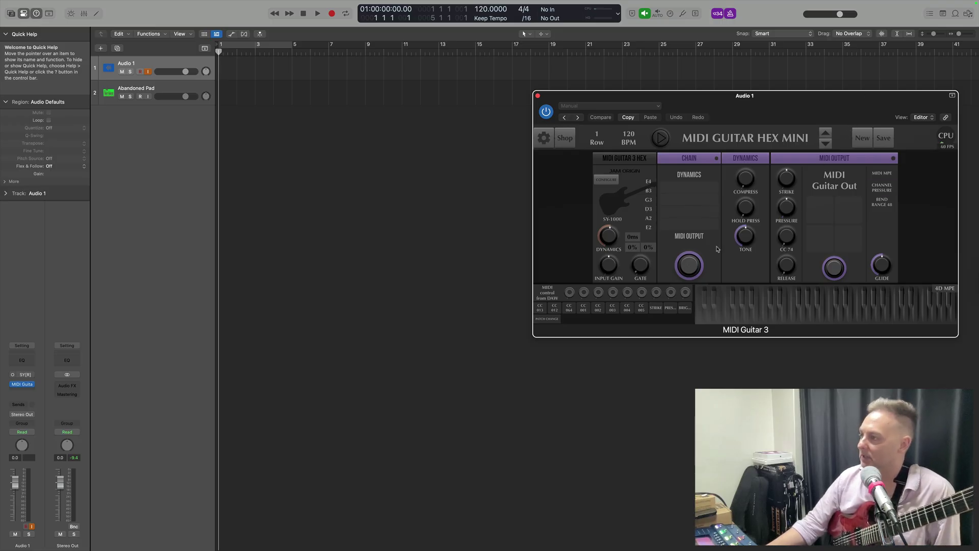
drag(714, 104, 712, 105)
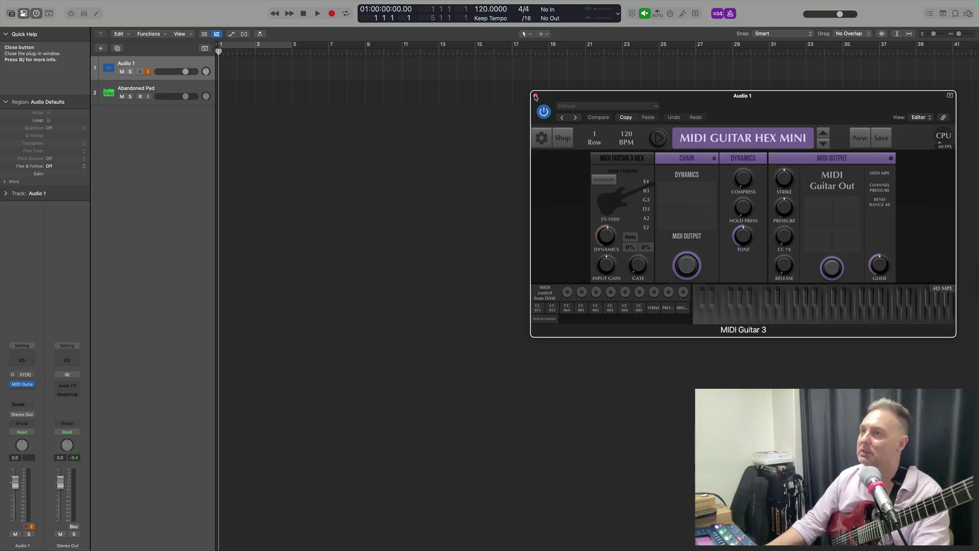
click(535, 97)
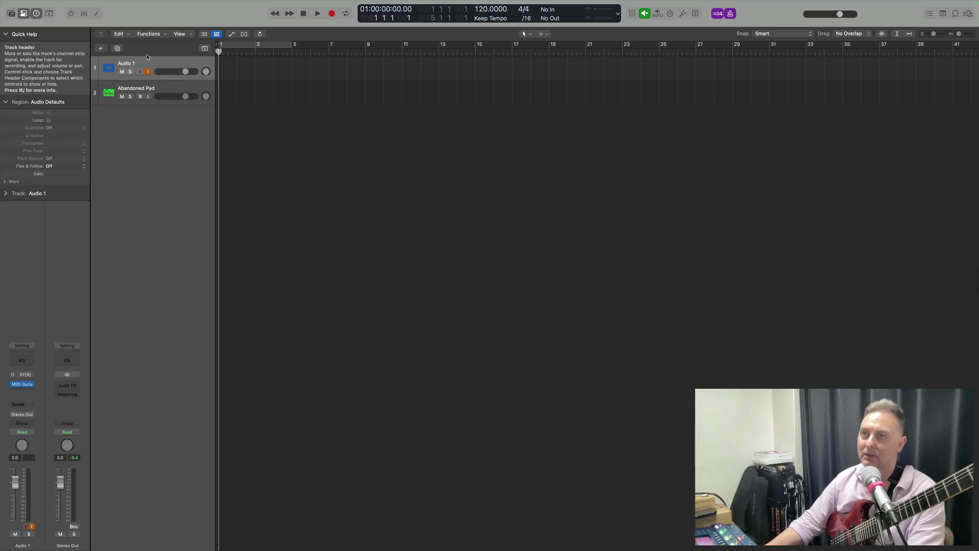
key(super+BackSpace)
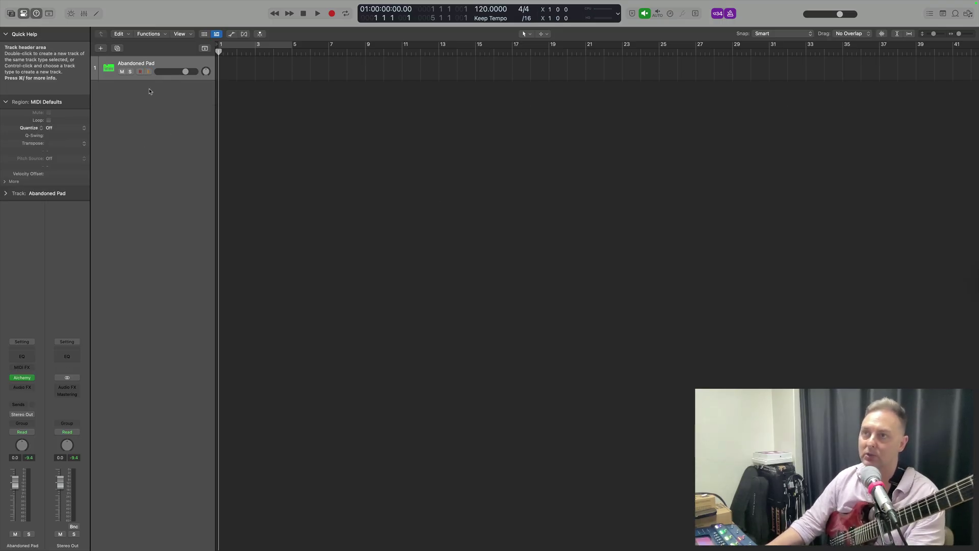
Launch the standalone MIDI Guitar 3 app and switch its tracker to MIDI Guitar 3 Hex.
key(super+h)
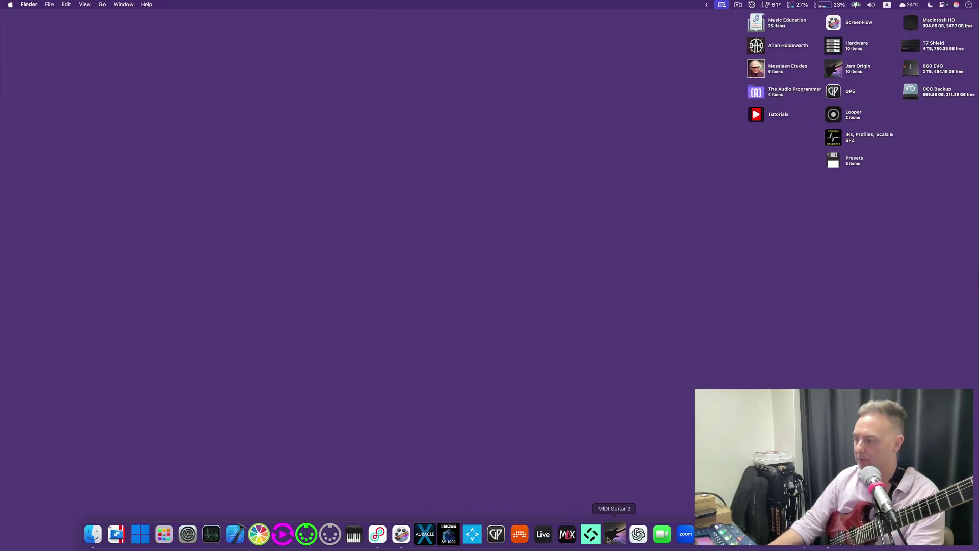
click(615, 535)
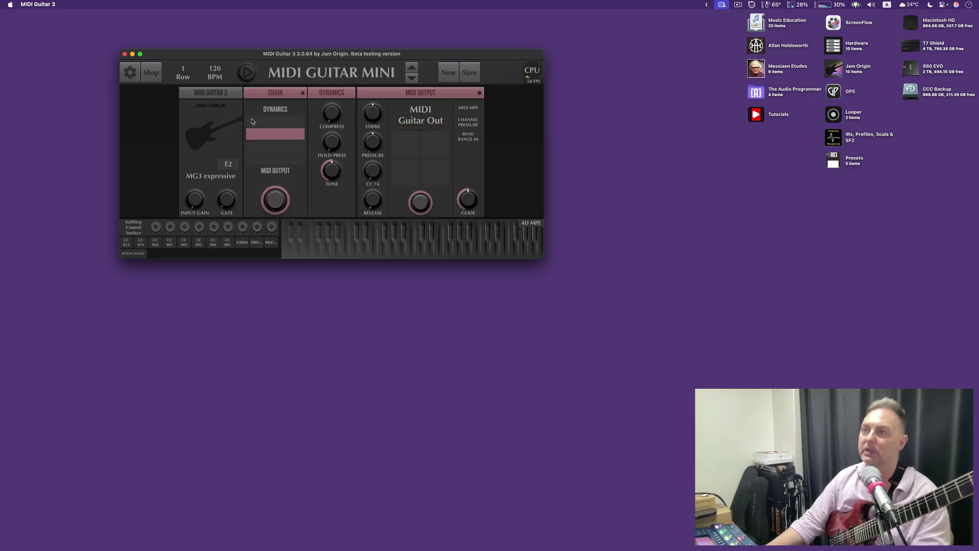
click(130, 74)
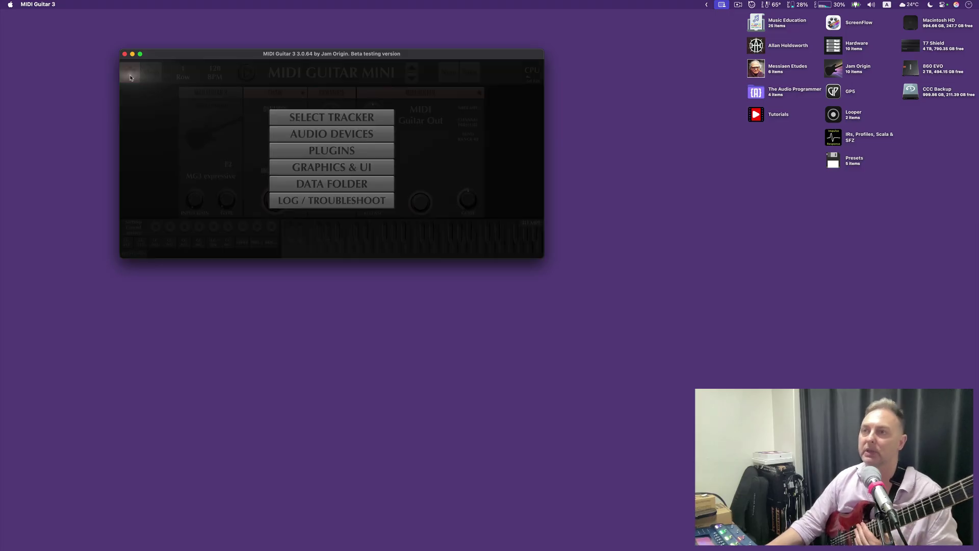
click(331, 117)
click(260, 174)
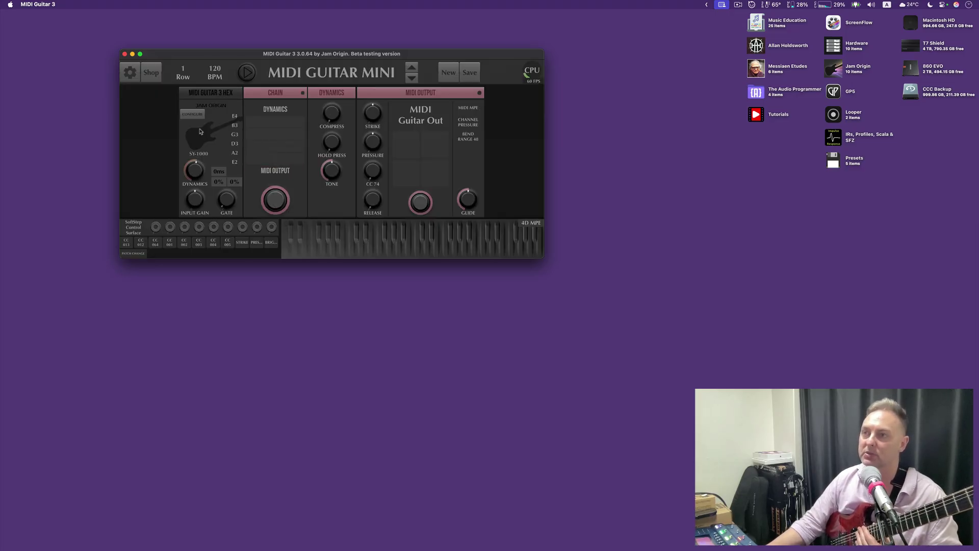
Apply SY-1000 Channel 1 ... 8 (HEX PICKUPS) as the dedicated input and load the MIDI GUITAR HEX MINI patch.
click(198, 155)
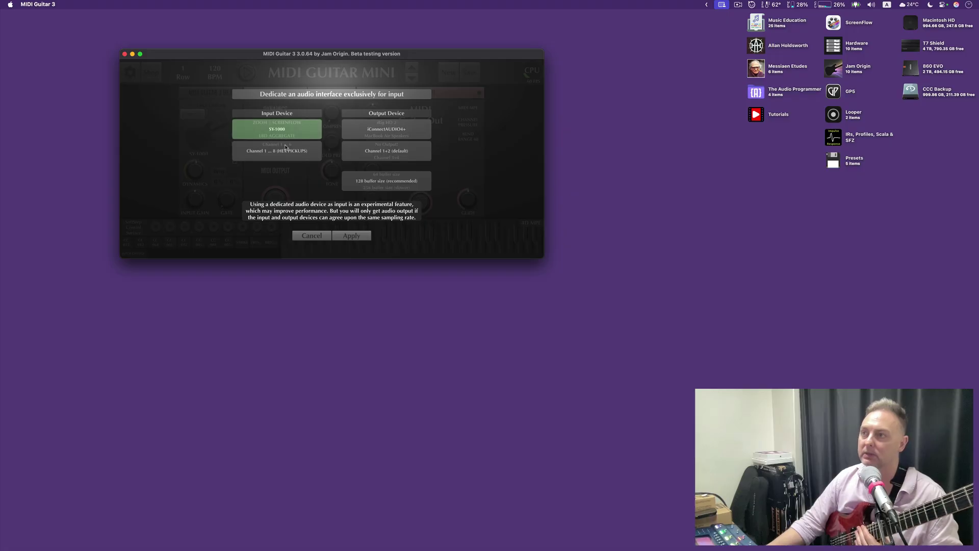
click(357, 236)
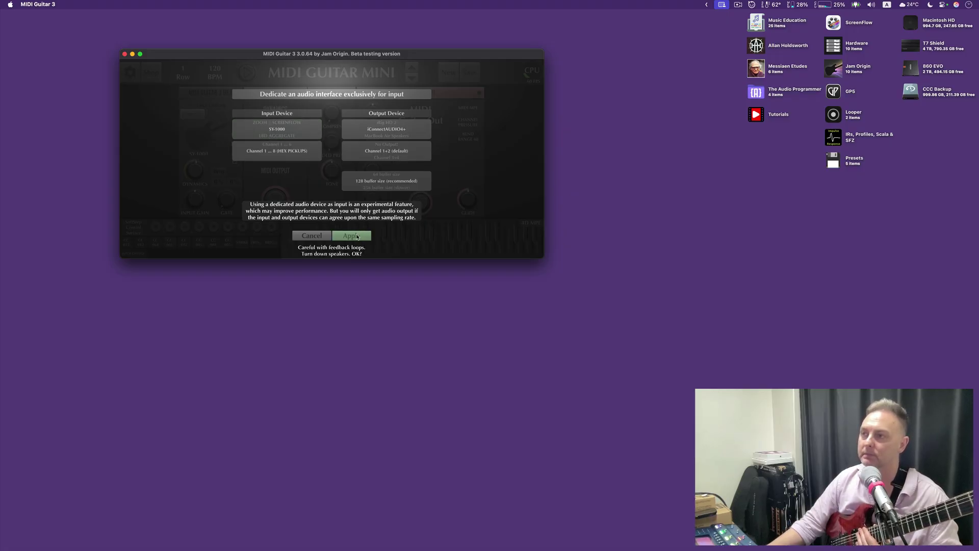
click(357, 236)
click(332, 76)
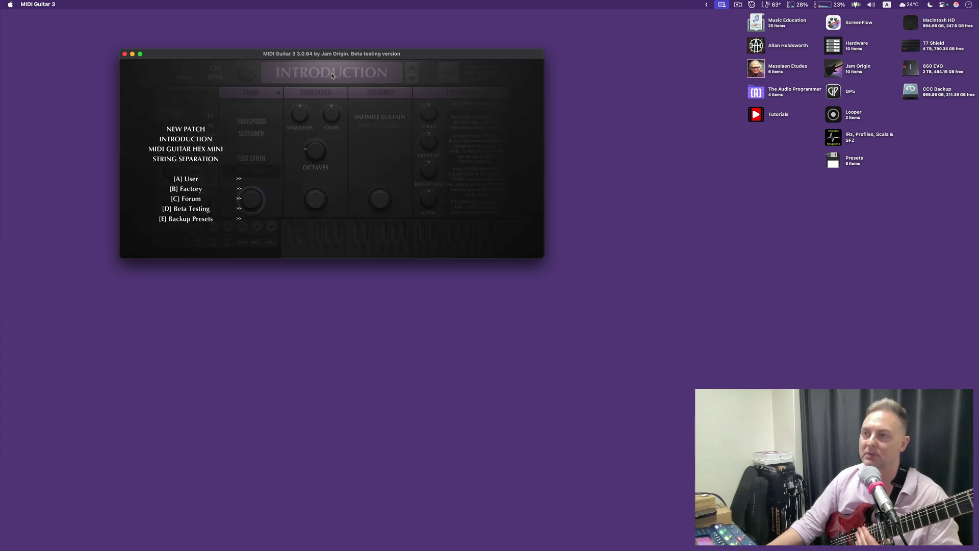
click(198, 153)
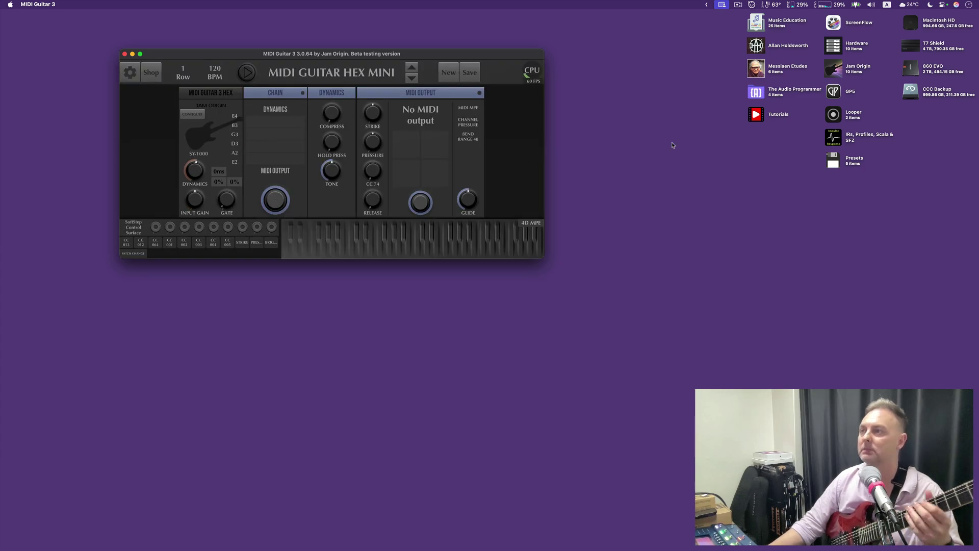
Switch to Logic Pro and expand the Abandoned Pad track's settings.
key(ctrl+Right)
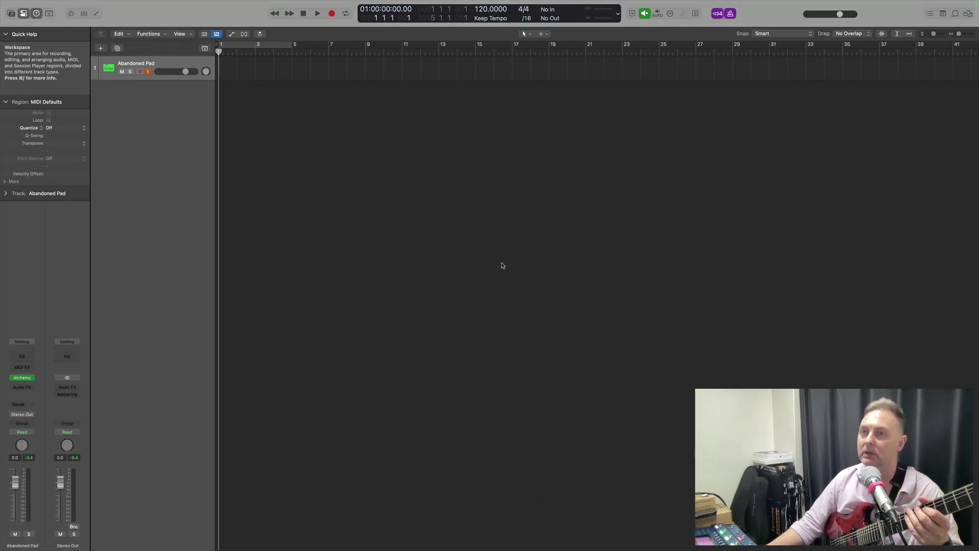
click(6, 193)
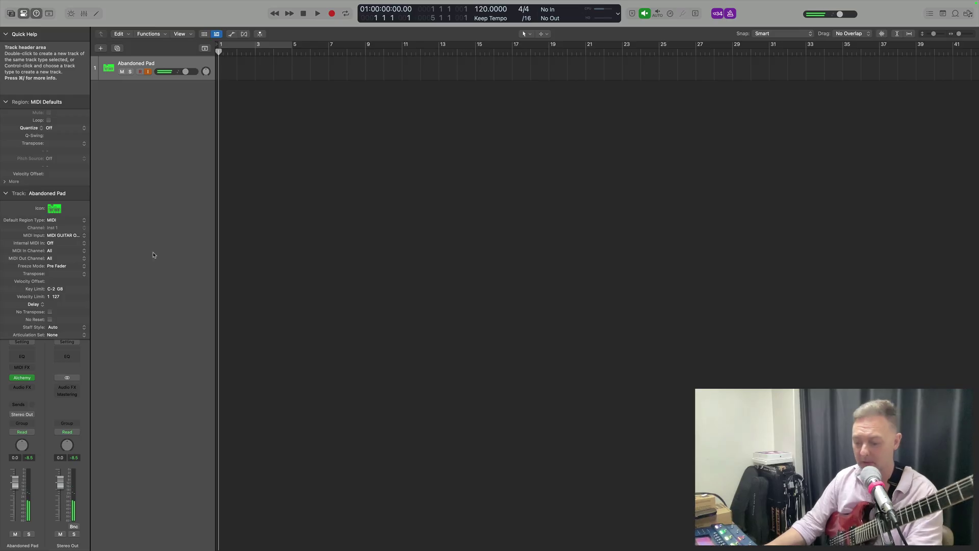
key(super+Tab)
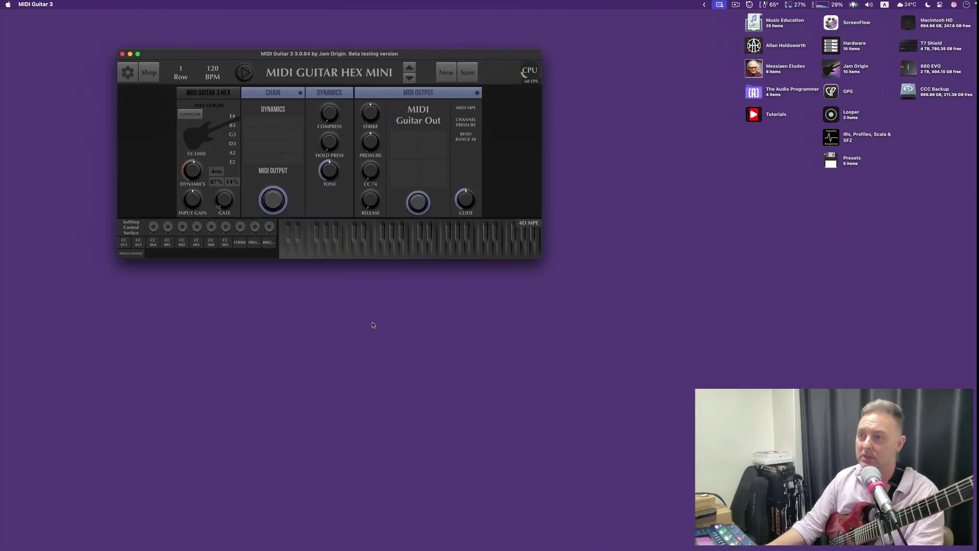
click(334, 63)
click(335, 64)
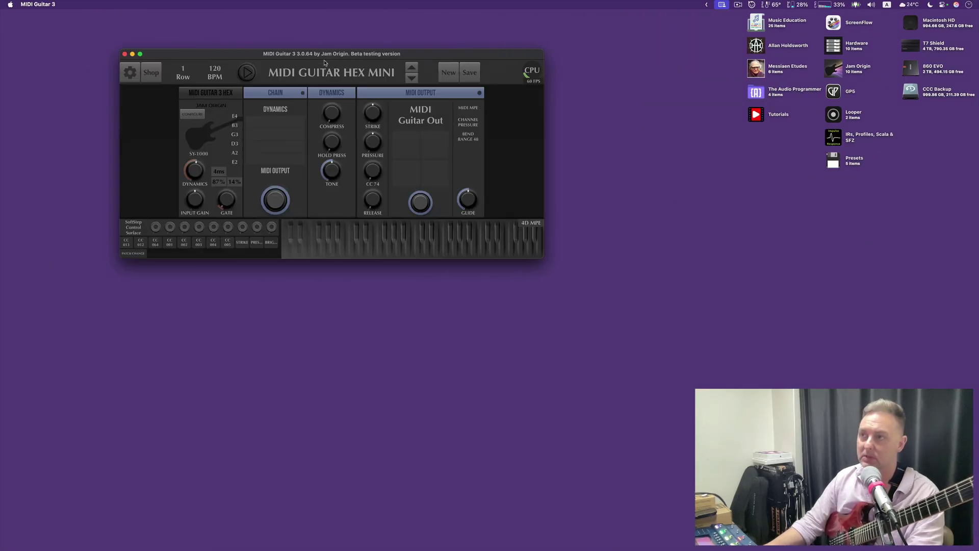
drag(359, 54, 486, 155)
key(super+Tab)
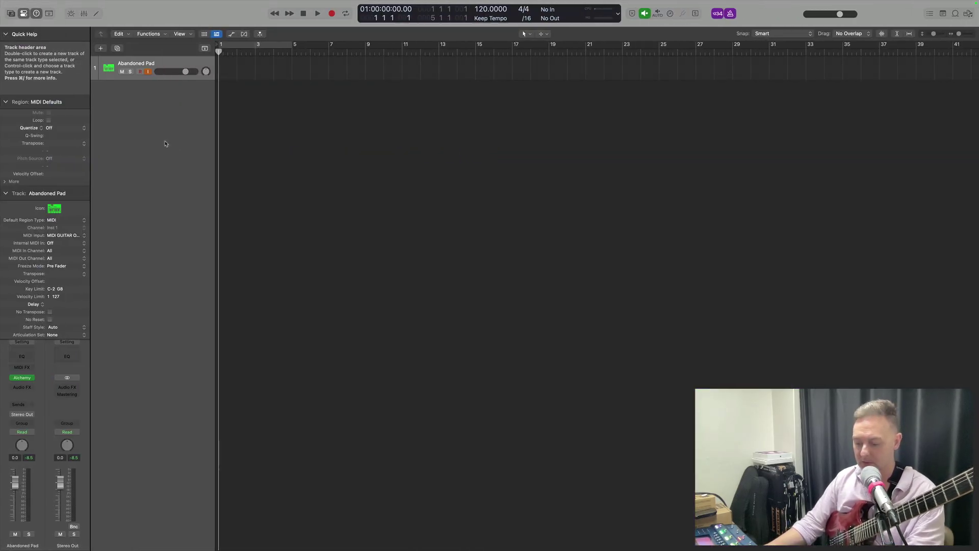
Launch Bitwig Studio from the desktop and open its Controllers settings.
key(ctrl+Left)
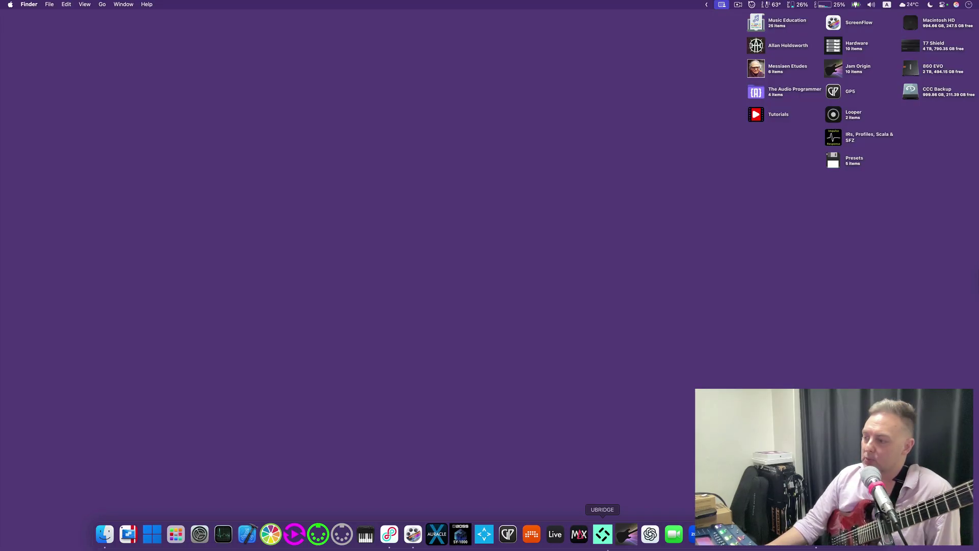
click(531, 535)
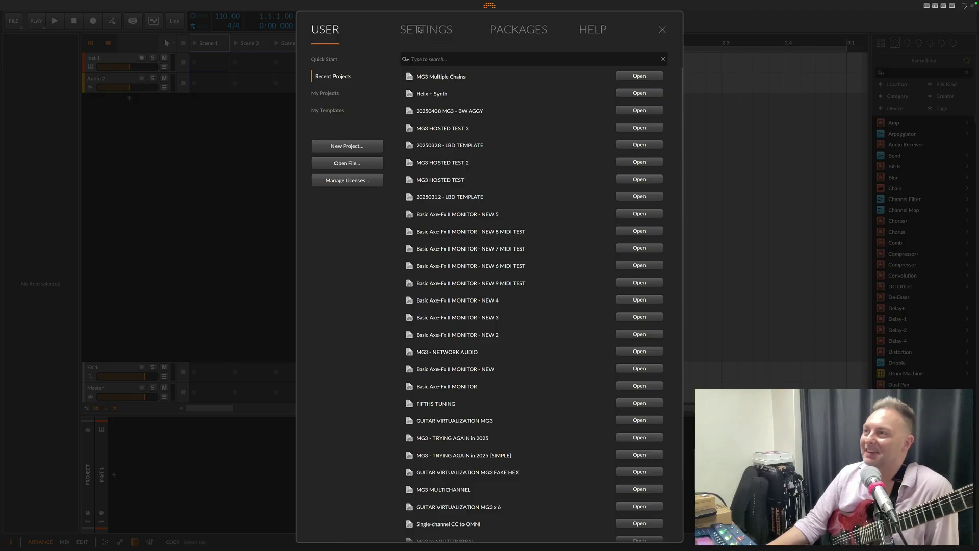
click(419, 30)
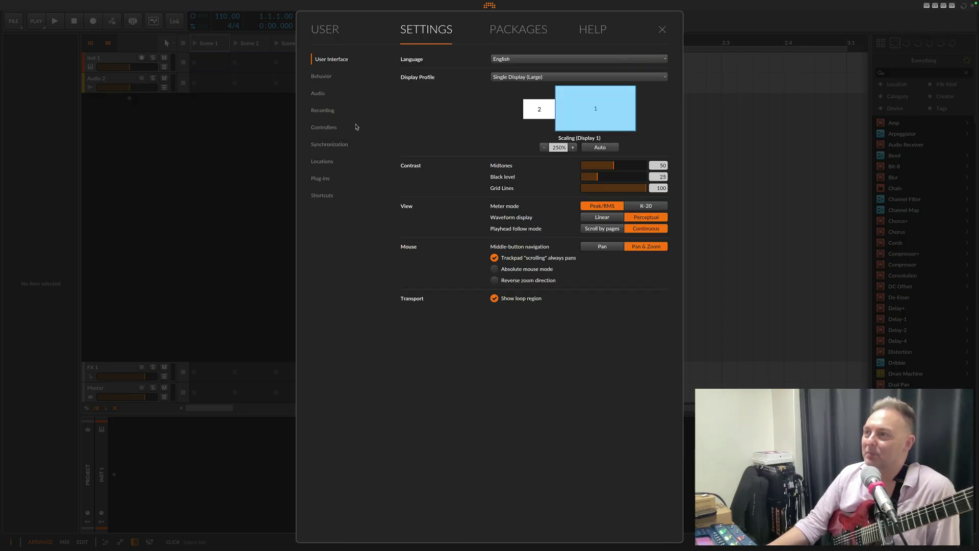
click(332, 128)
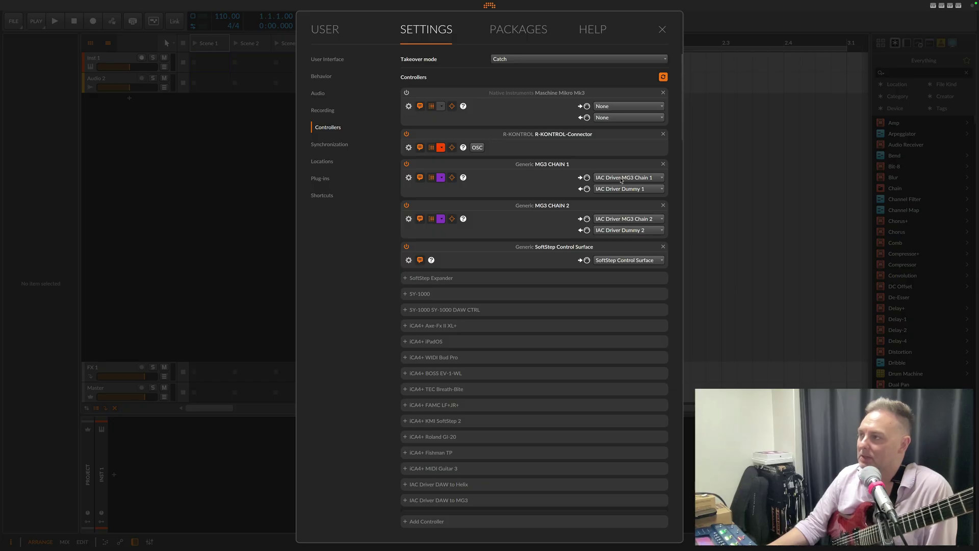
Open the form for adding a controller and select the Flexi product from the Generic vendor.
scroll(497, 374, down, 1)
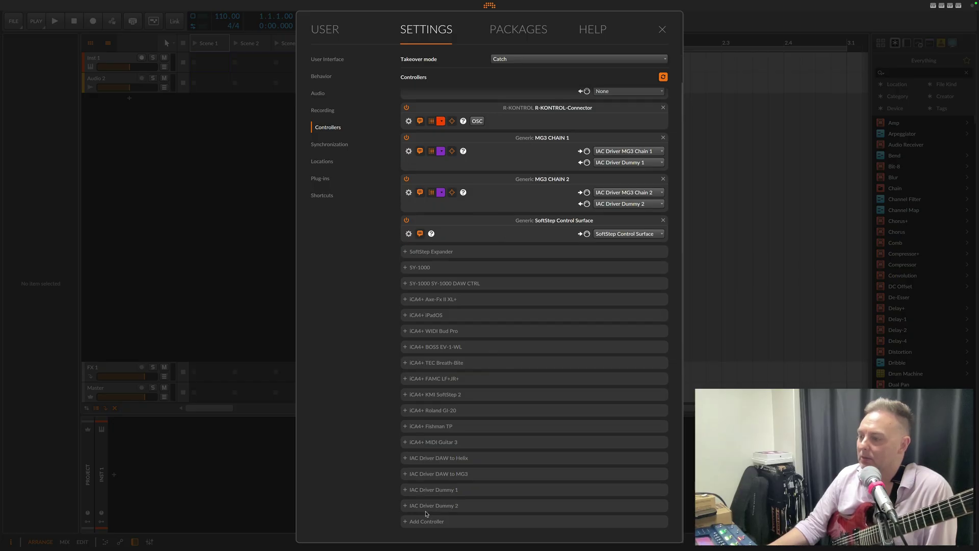
click(427, 521)
click(481, 476)
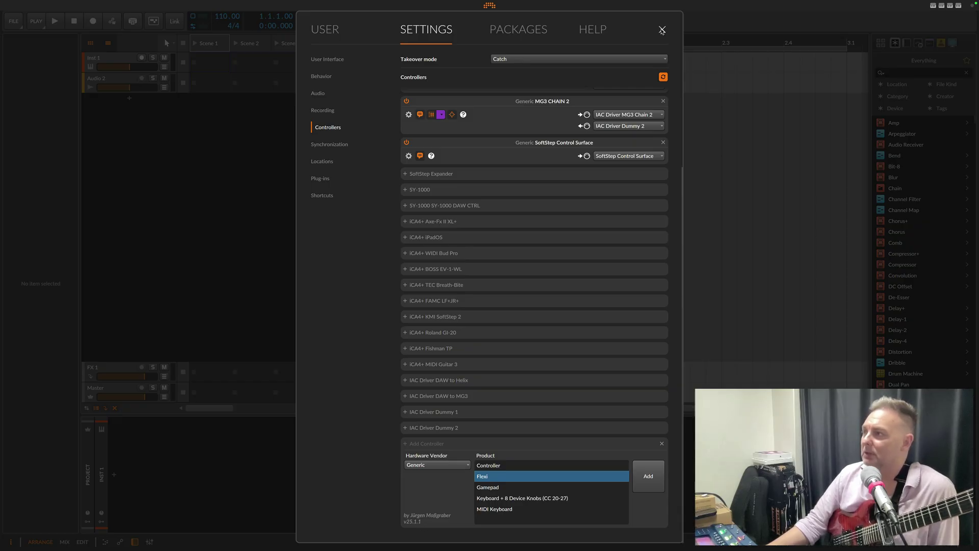
Review the MG3 CHAIN 1 controller's input name, MPE pitch bend sensitivity and routing options, and close the settings.
scroll(620, 165, up, 3)
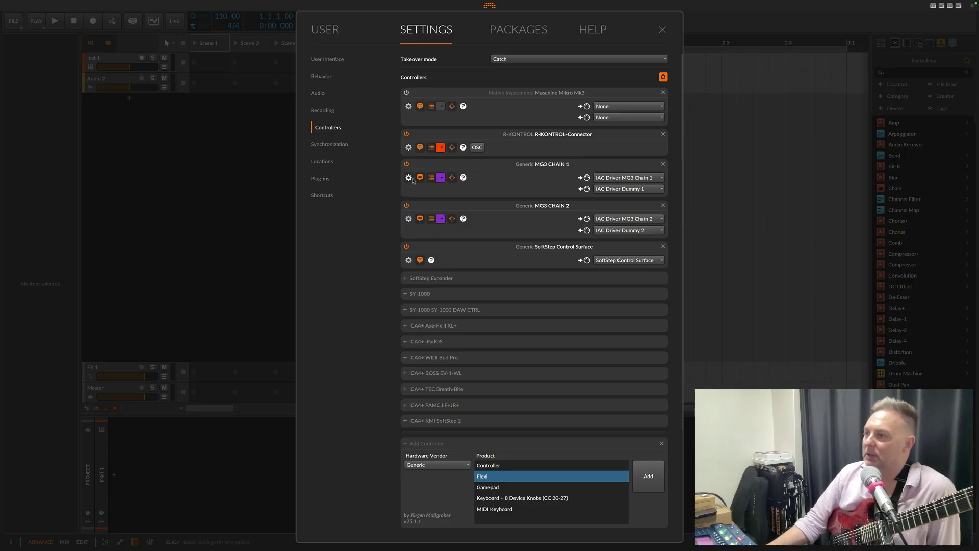
click(408, 178)
scroll(539, 302, down, 5)
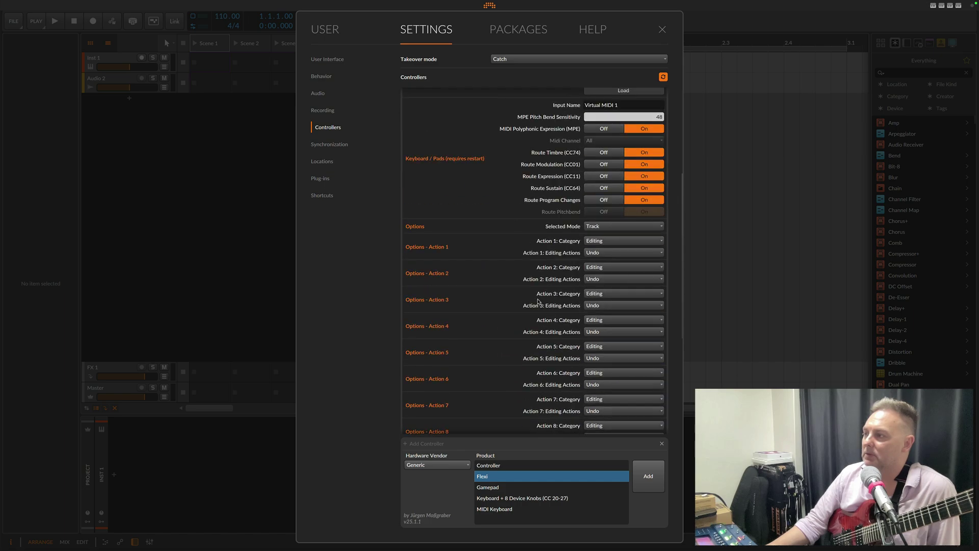
scroll(535, 293, up, 2)
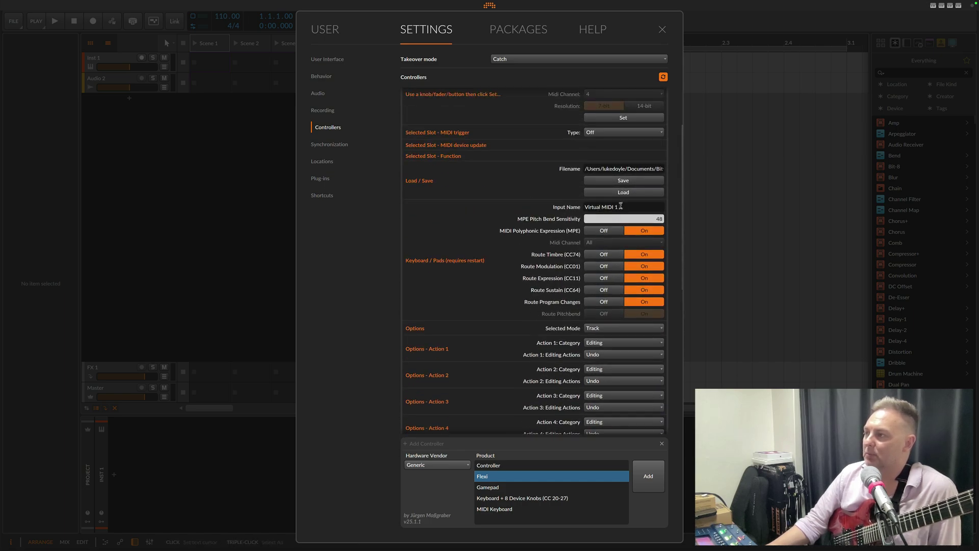
scroll(532, 193, up, 4)
scroll(531, 192, down, 2)
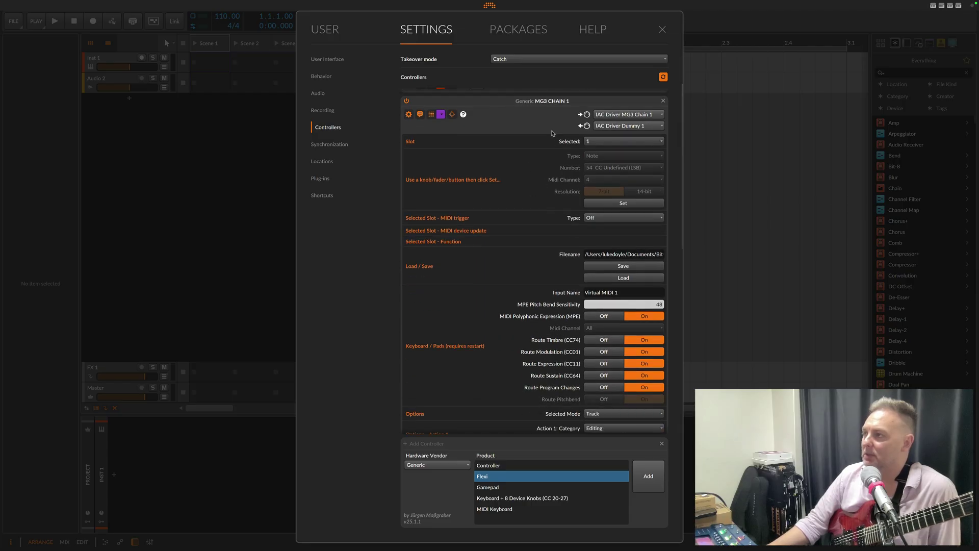
scroll(546, 218, down, 1)
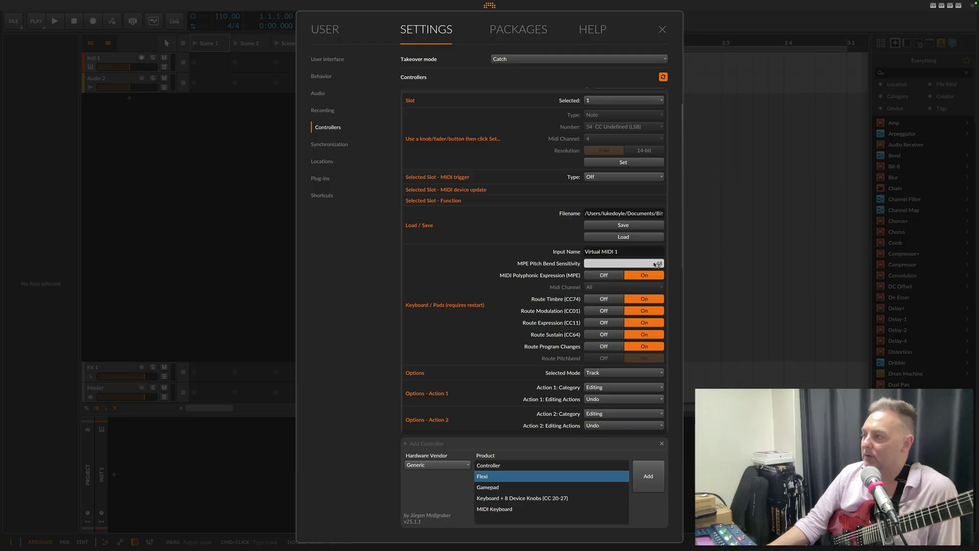
scroll(548, 305, down, 2)
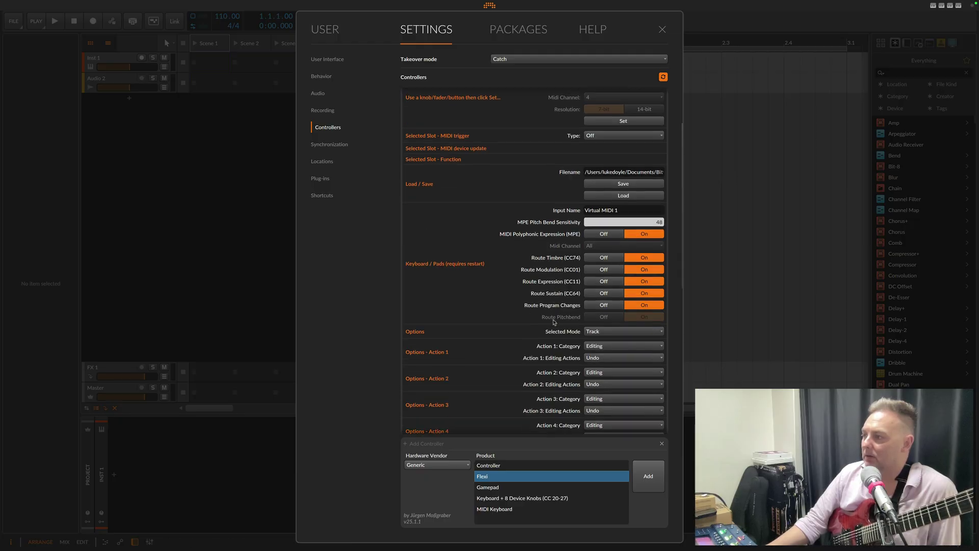
scroll(615, 188, up, 7)
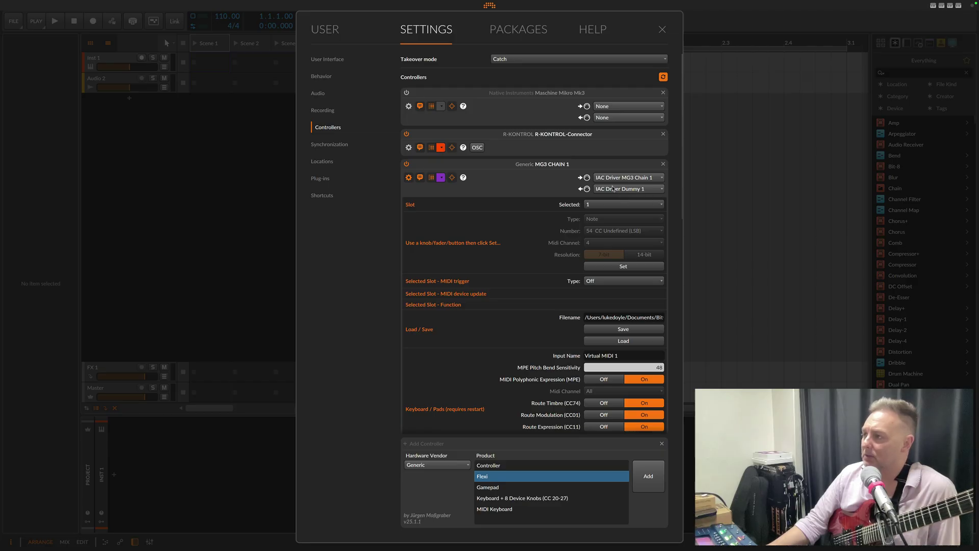
click(422, 178)
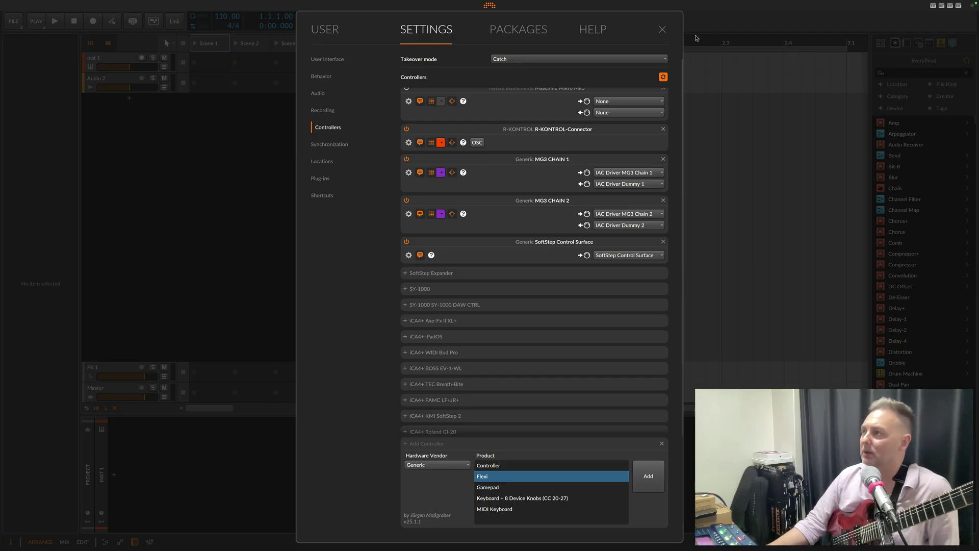
click(662, 29)
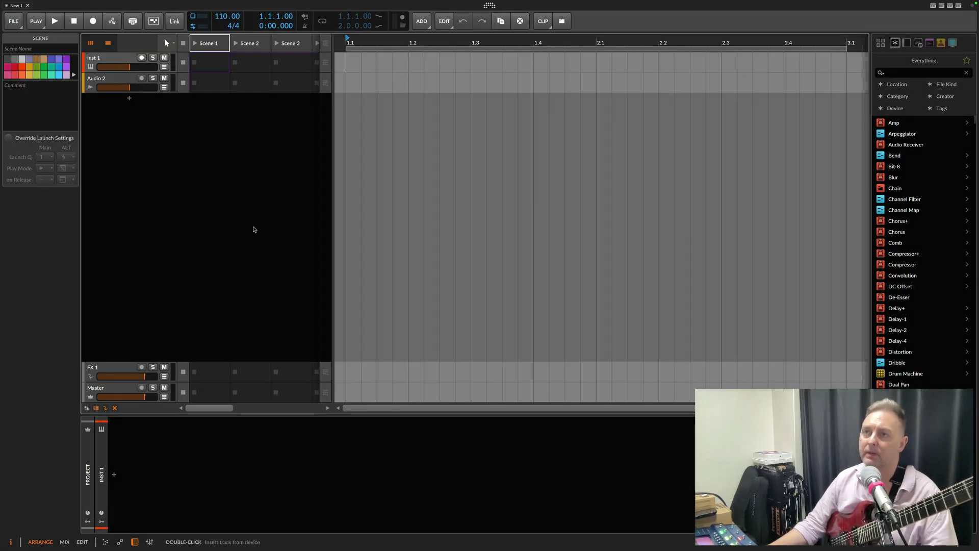
Set the Audio 2 track's input to the mono SY-D.I. [R] channel and turn its monitoring on.
click(128, 83)
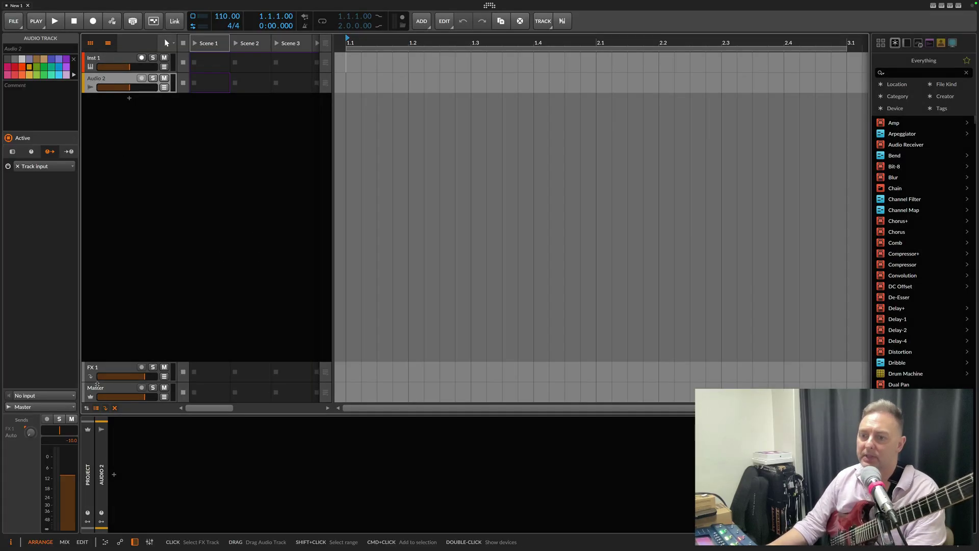
click(69, 396)
mouse_move(72, 433)
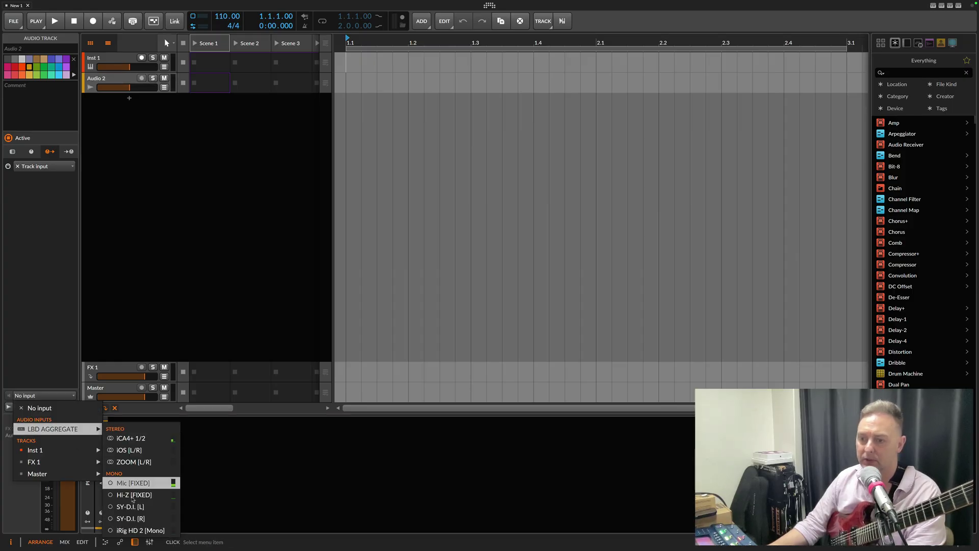
click(129, 519)
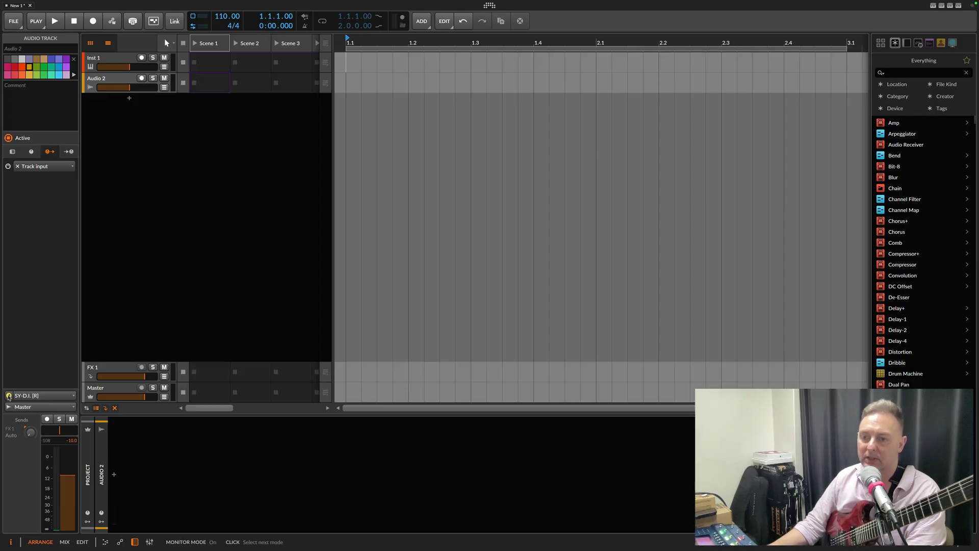
Insert the VST3 version of MIDI Guitar 3 on the Audio 2 track and move its plug-in window clear of the centre.
double_click(139, 478)
text(m)
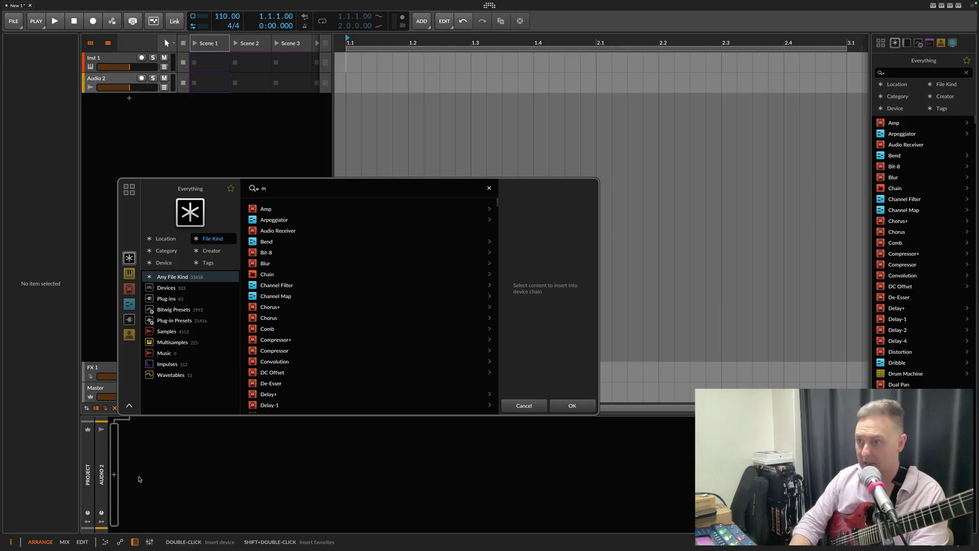
text(idi gui)
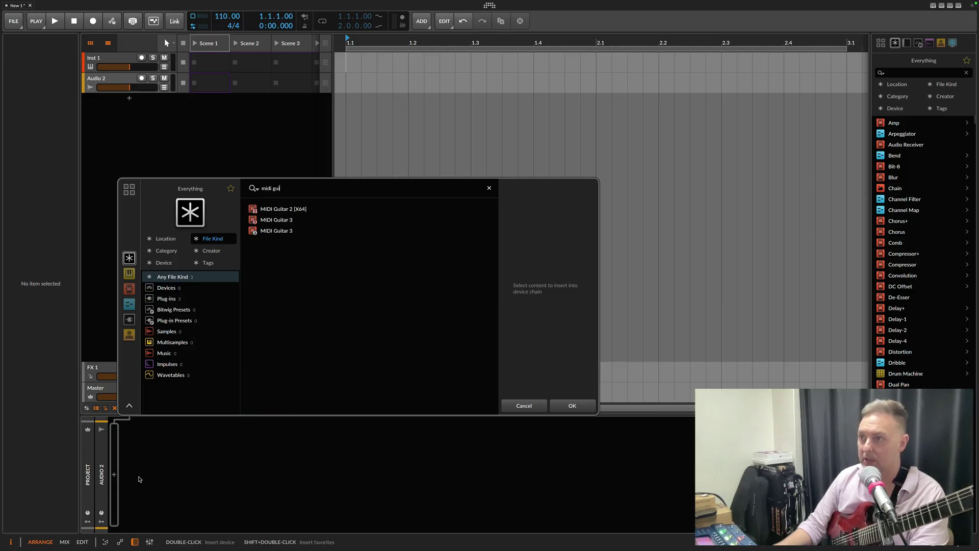
click(278, 231)
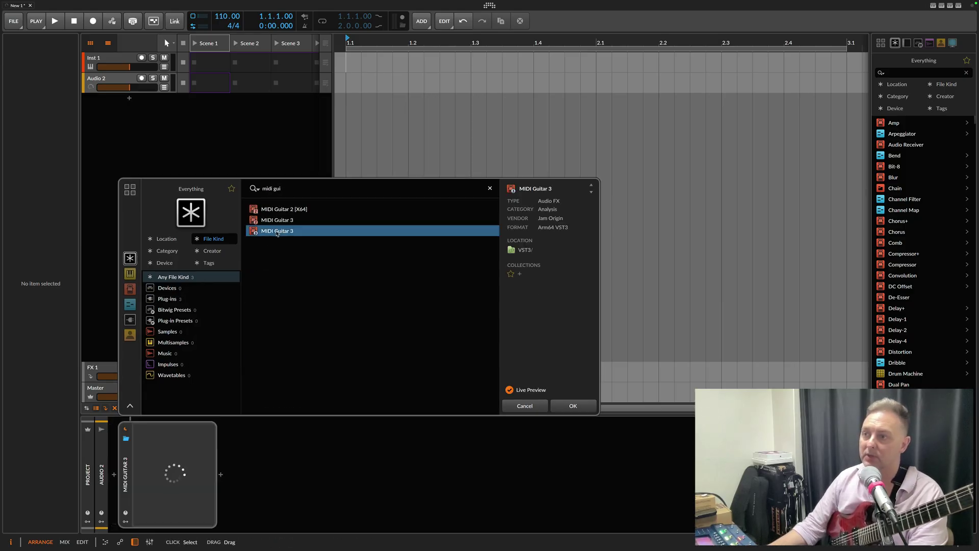
click(573, 405)
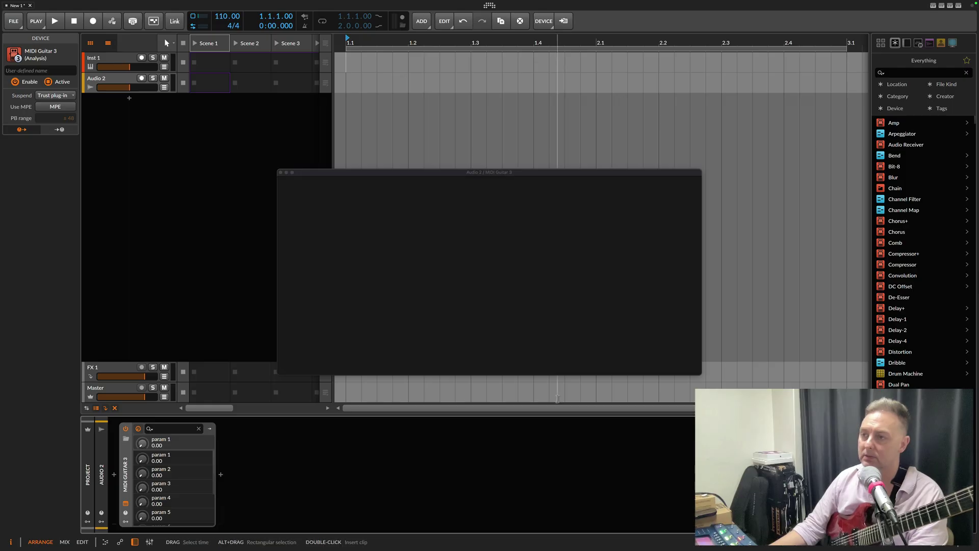
drag(500, 172, 592, 126)
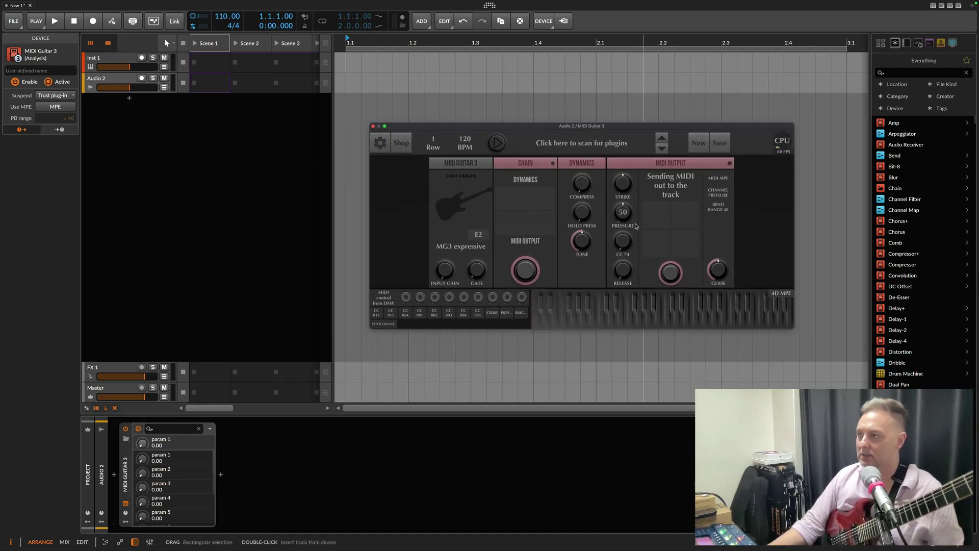
mouse_move(628, 189)
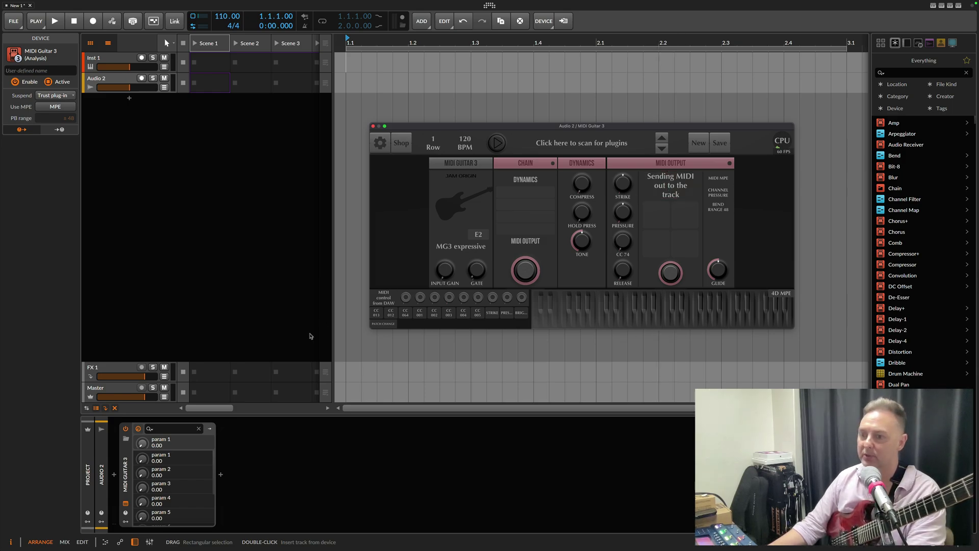
Route the MIDI Guitar 3 device on Audio 2 into the Inst 1 track as its note input.
click(99, 161)
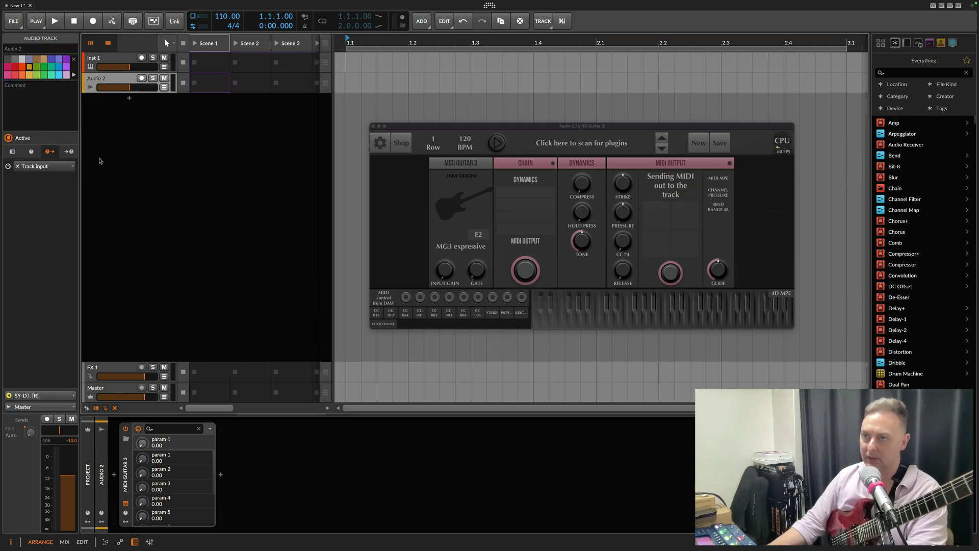
click(116, 63)
click(60, 395)
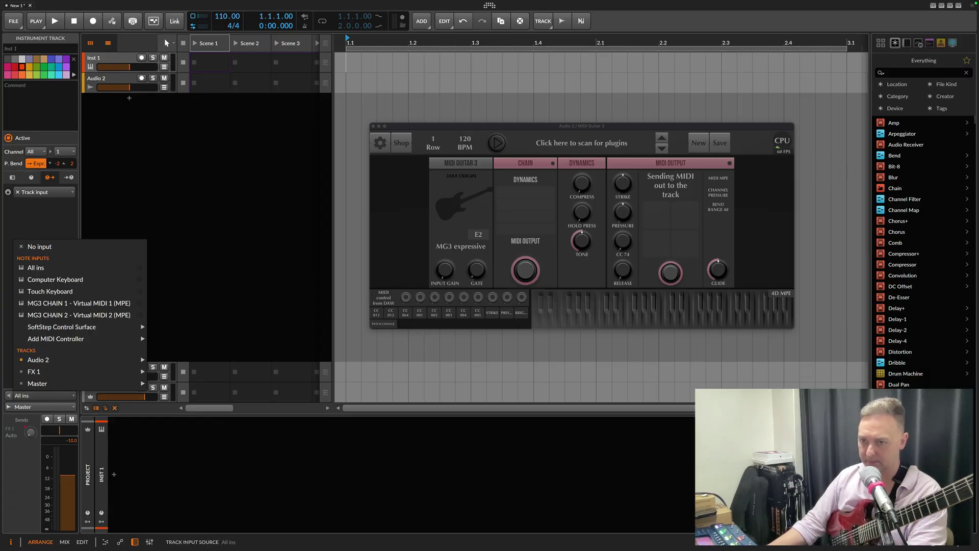
mouse_move(101, 365)
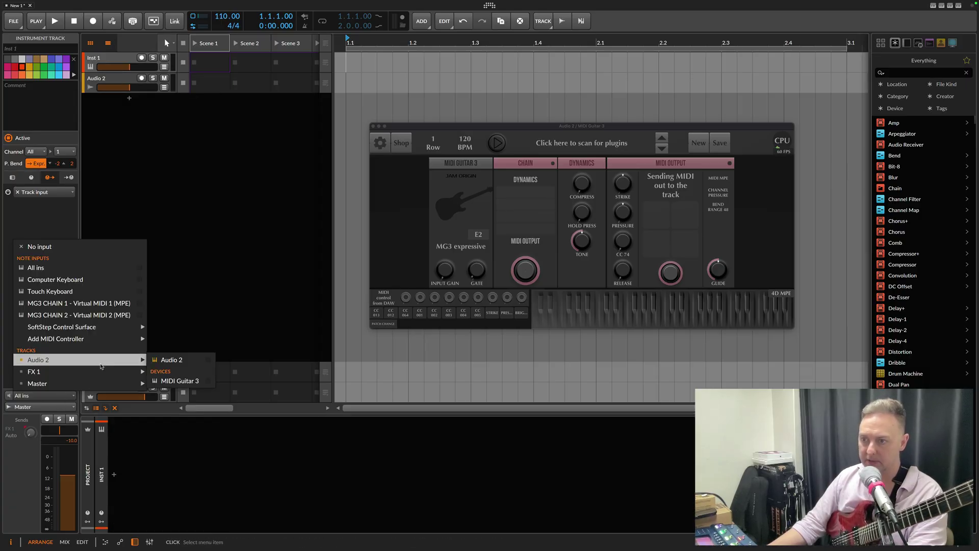
click(168, 381)
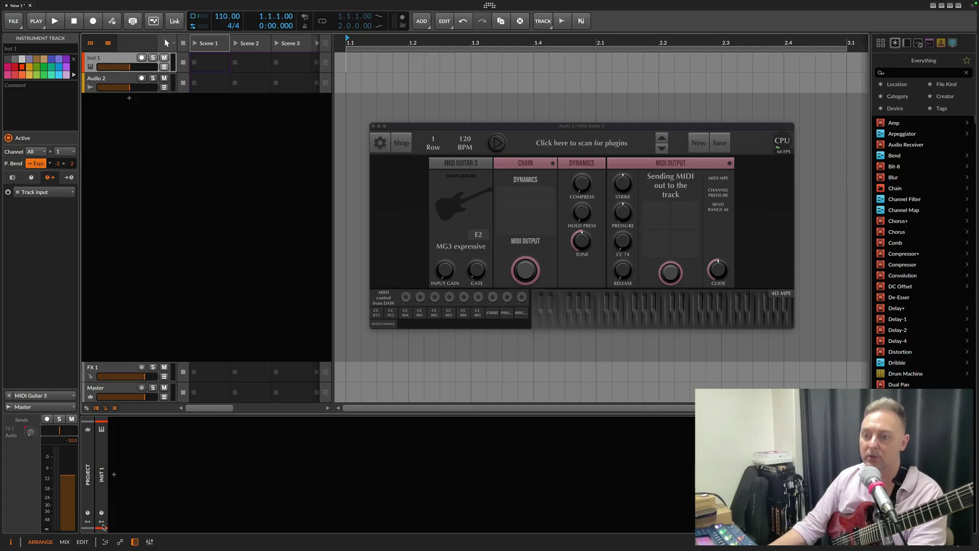
Load the 2020 Lead preset from the Lead category of the instruments onto the Inst 1 track.
click(126, 474)
double_click(126, 474)
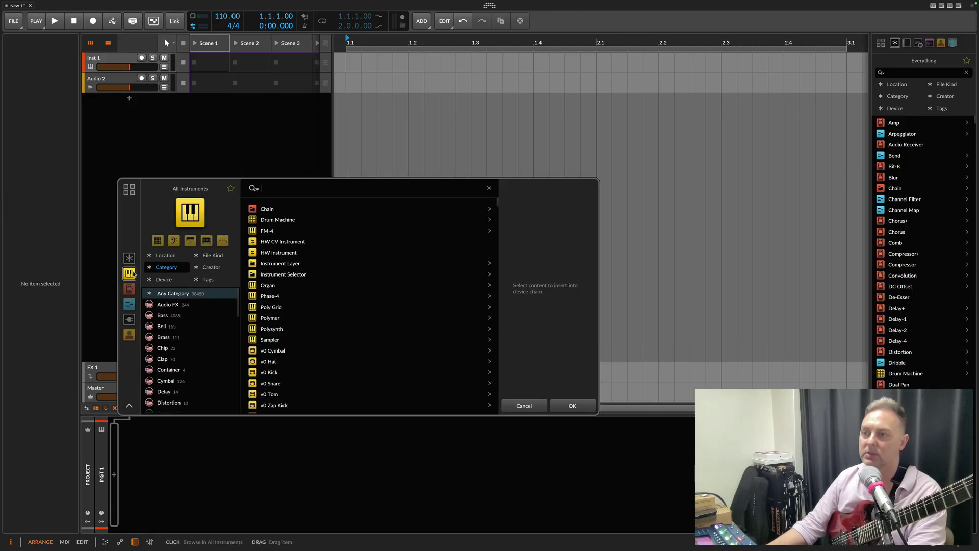
scroll(164, 357, down, 5)
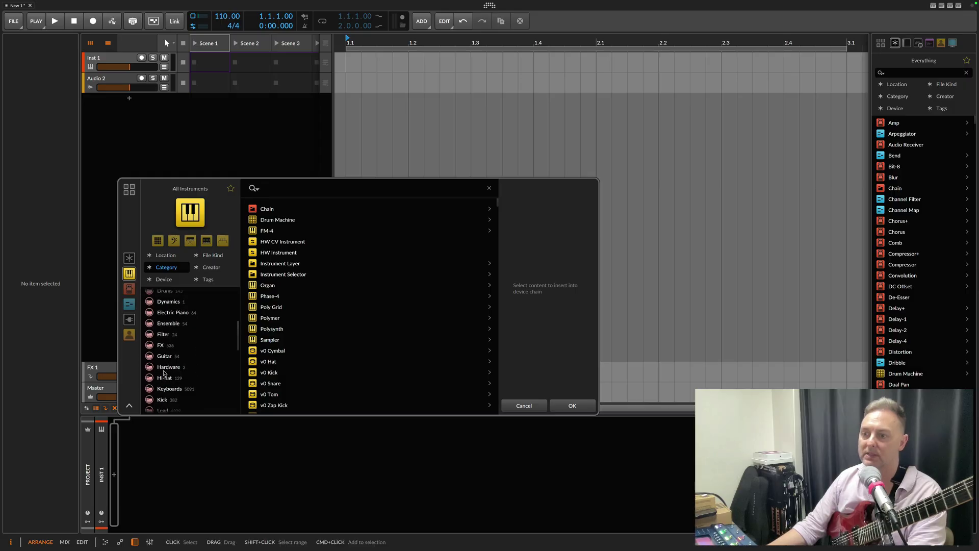
click(162, 361)
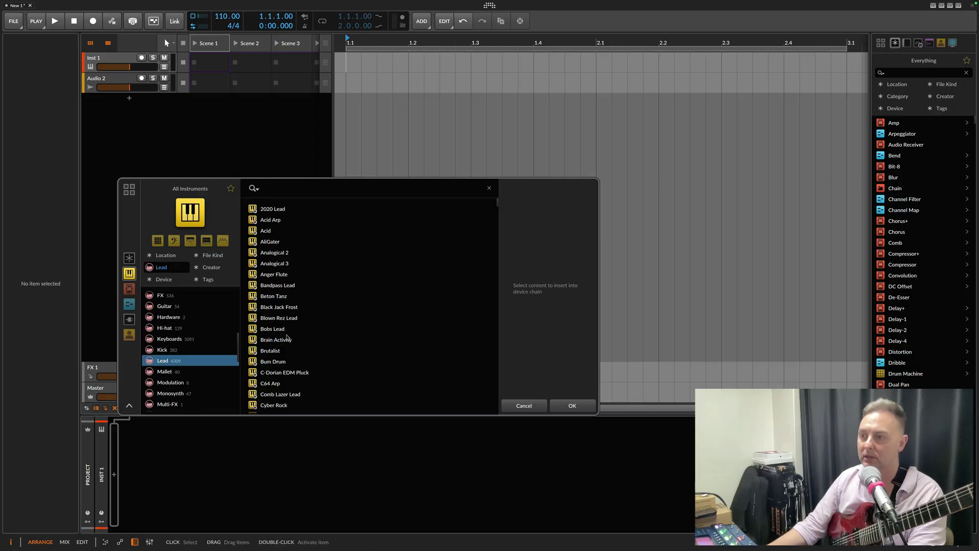
click(278, 210)
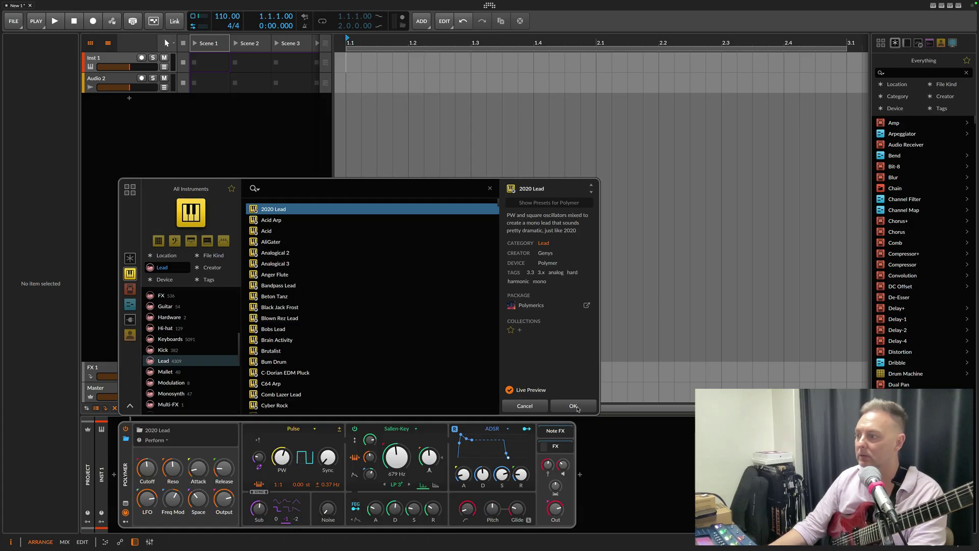
click(571, 405)
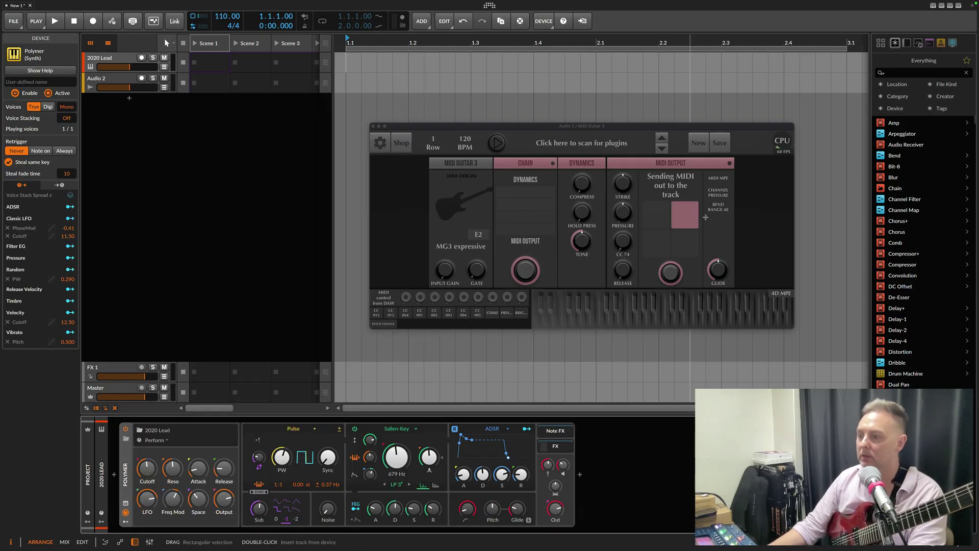
Set the 2020 Lead track's pitch bend expression range to -24 and 24.
click(121, 60)
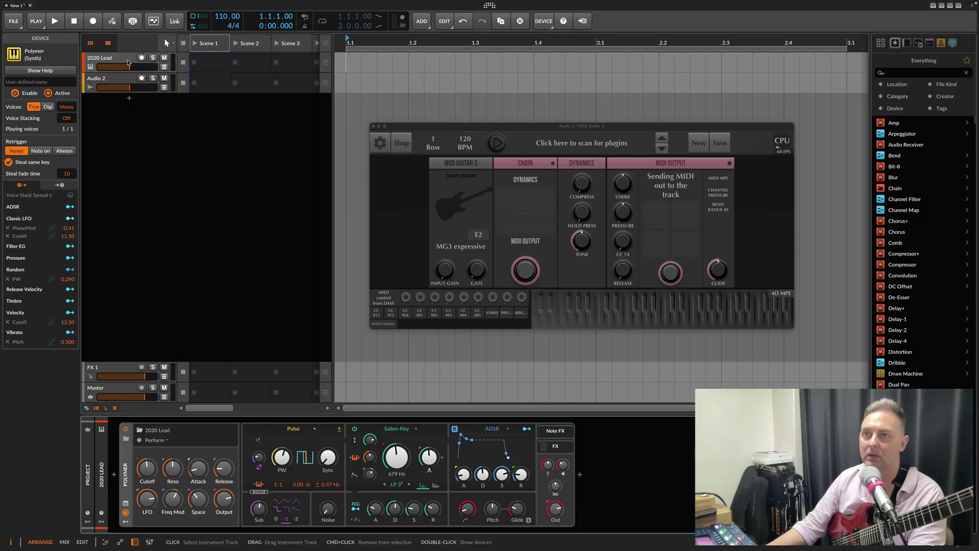
drag(58, 164, 71, 145)
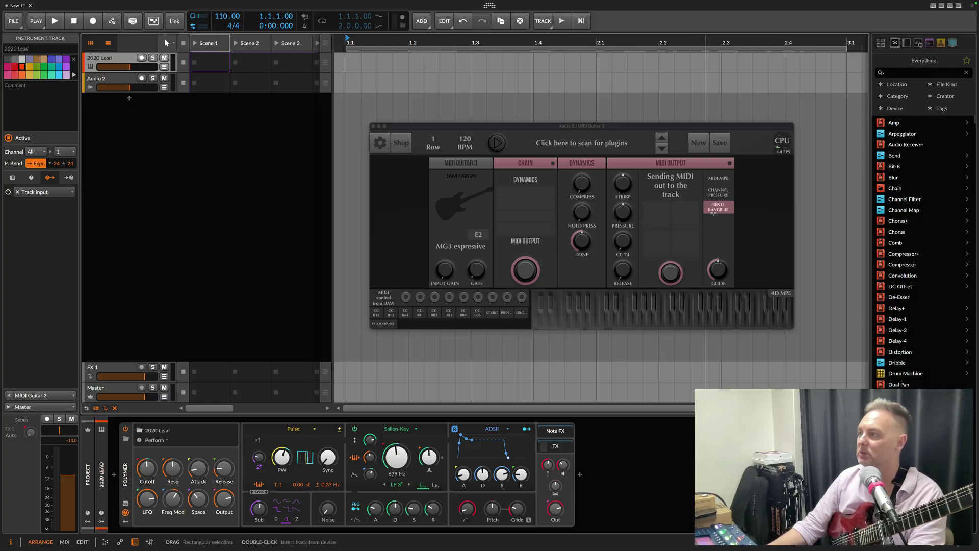
mouse_move(730, 271)
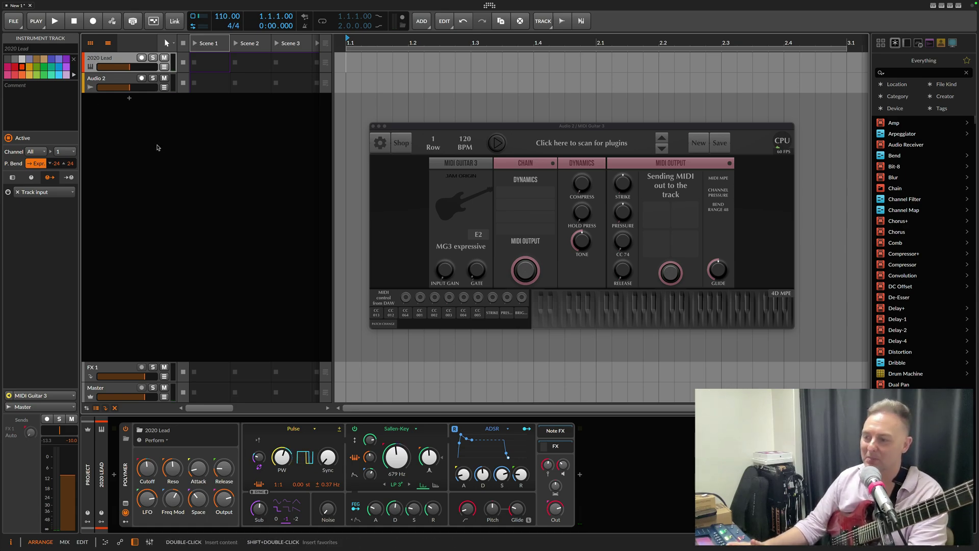
Check the MG3 controllers' port assignments in the settings, and set MIDI Guitar 3's MIDI output to IAC Driver MG3 Chain 1.
click(241, 187)
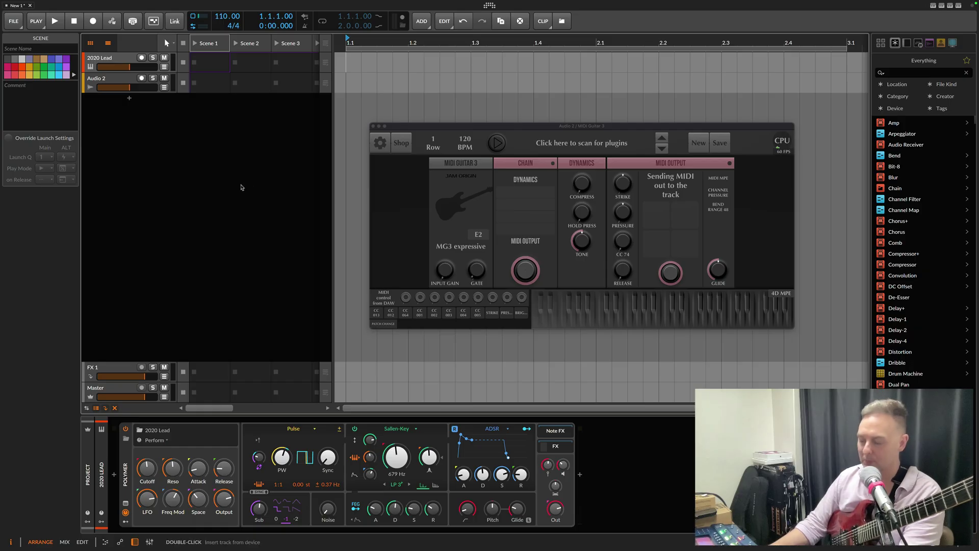
key(super+comma)
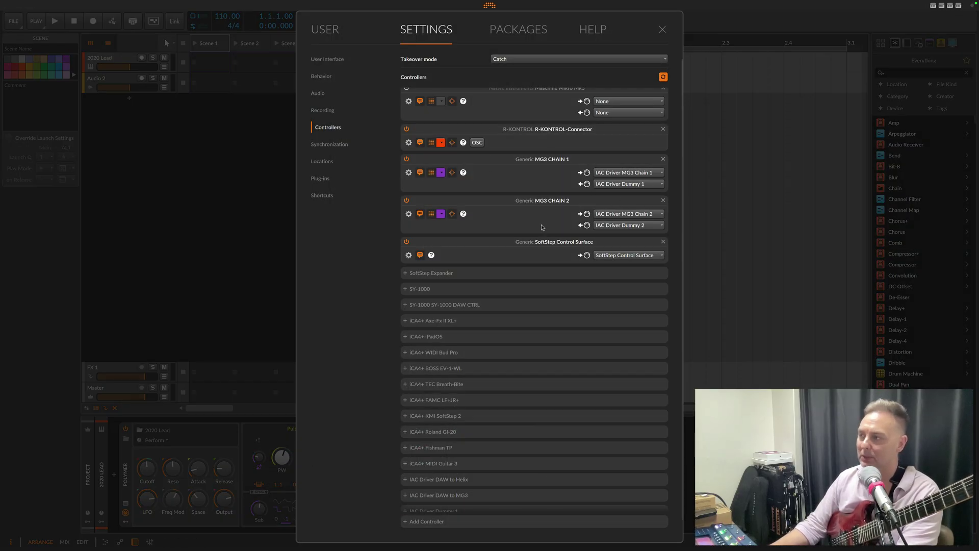
click(661, 30)
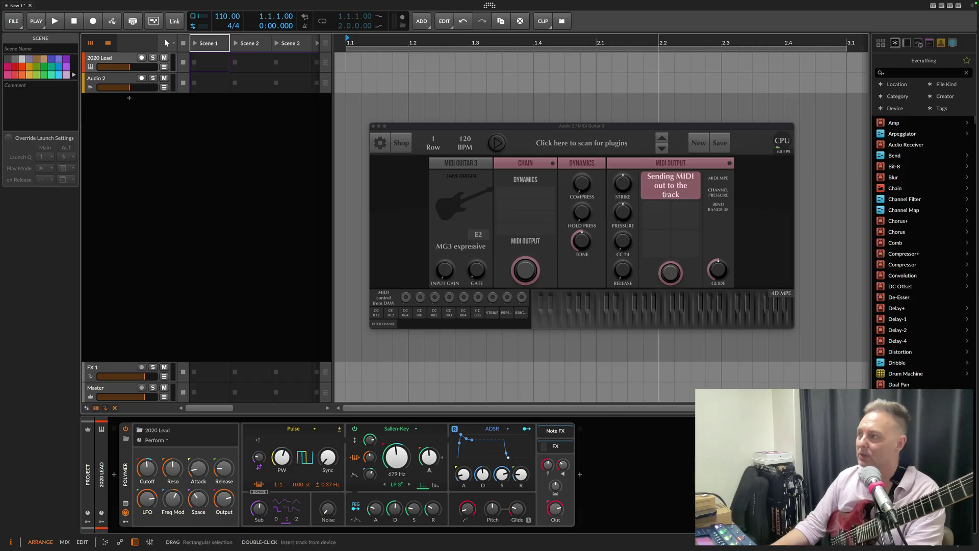
click(662, 185)
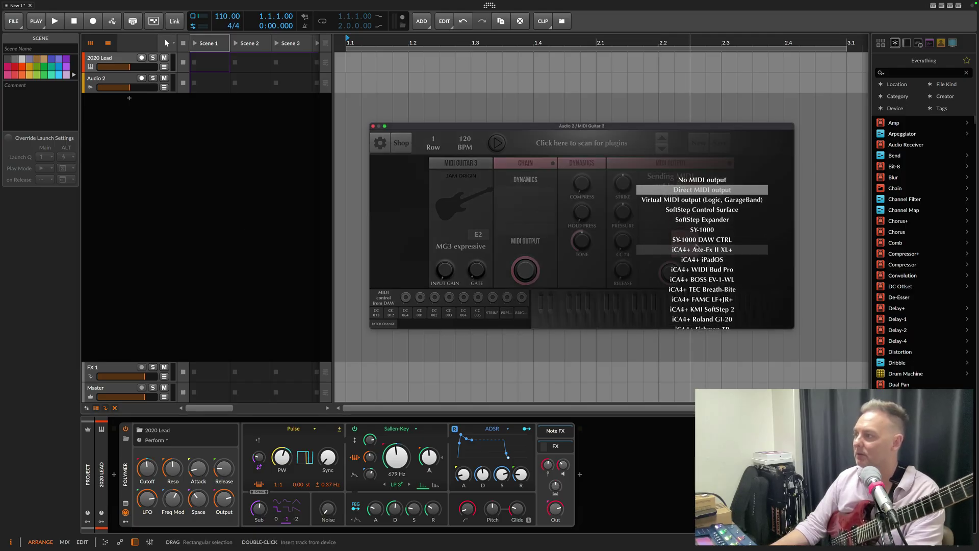
scroll(696, 248, down, 5)
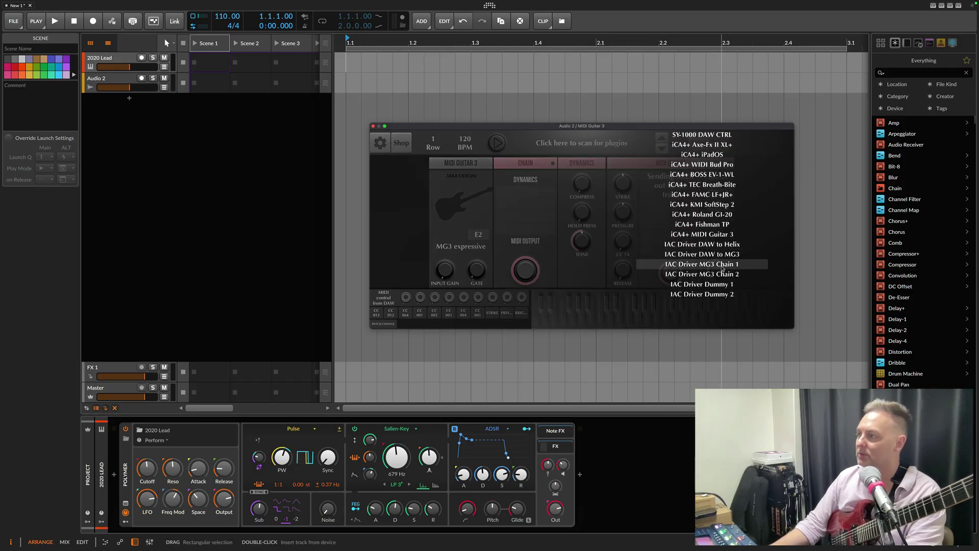
click(722, 264)
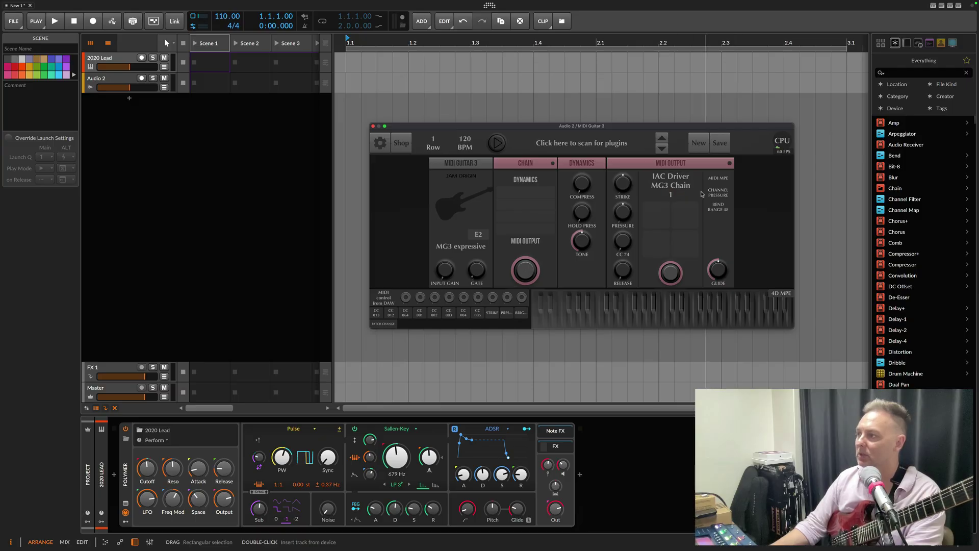
Set the 2020 Lead track's input to MG3 CHAIN 1 - Virtual MIDI 1 (MPE) and its pitch bend range to -2 and 2.
click(109, 79)
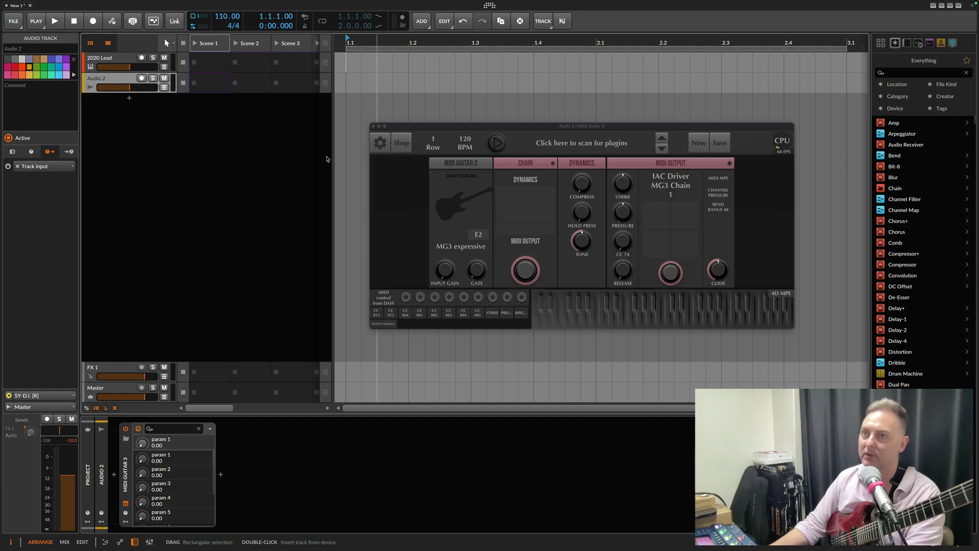
click(117, 61)
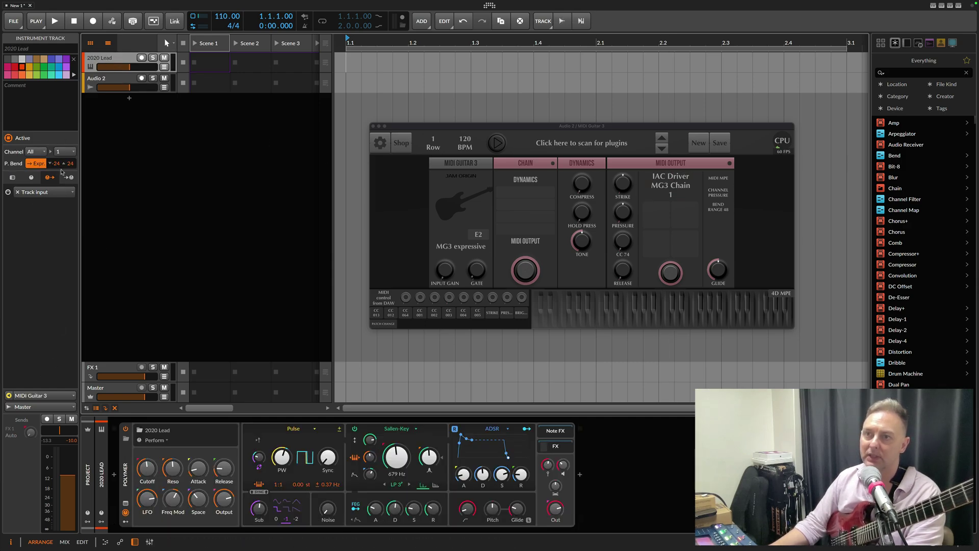
click(60, 398)
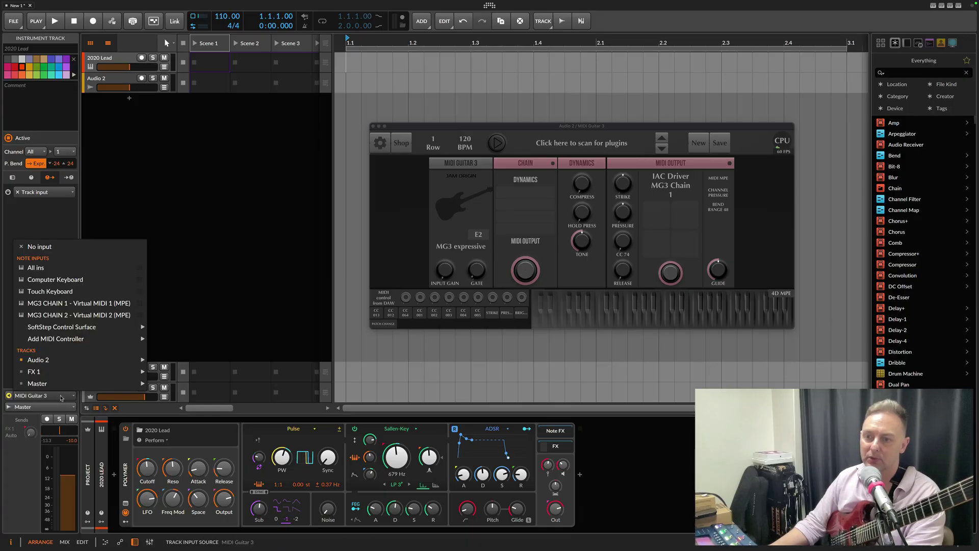
click(66, 303)
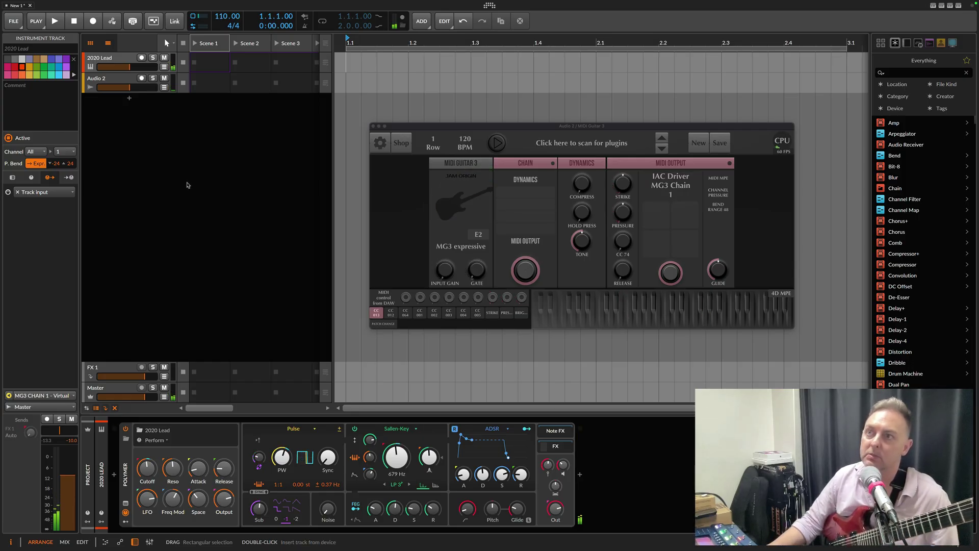
click(116, 58)
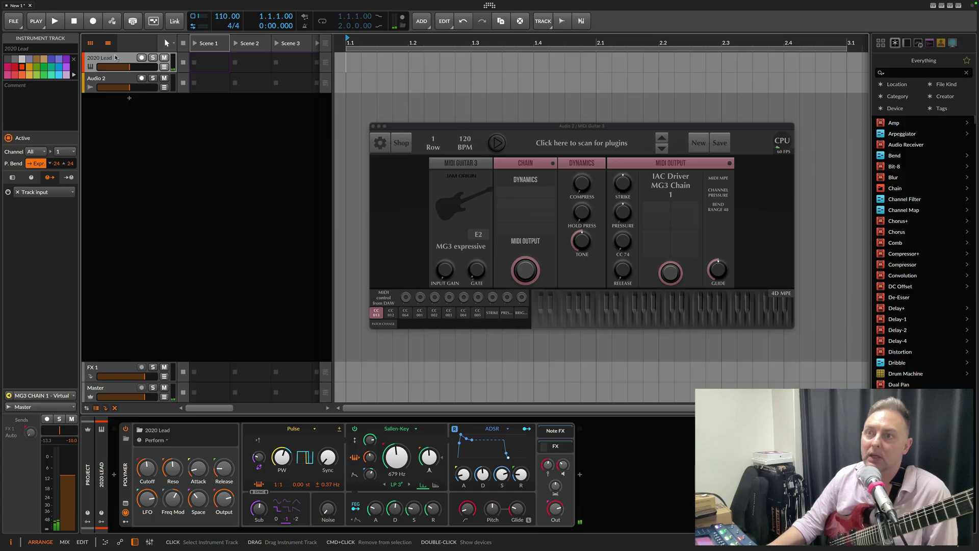
drag(56, 165, 71, 164)
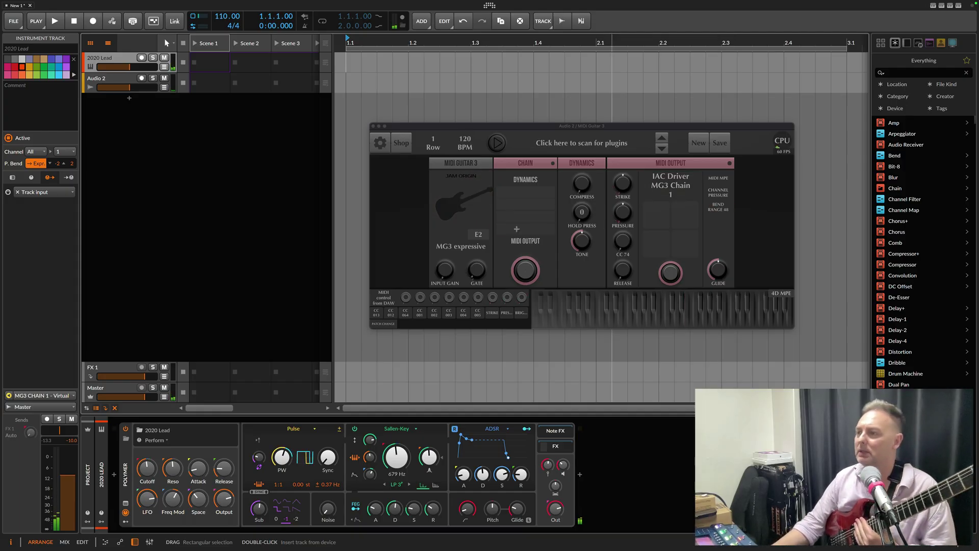
Check the MG3 CHAIN 1 controller's MPE, pitch bend sensitivity and routing options in the controller settings.
key(super+comma)
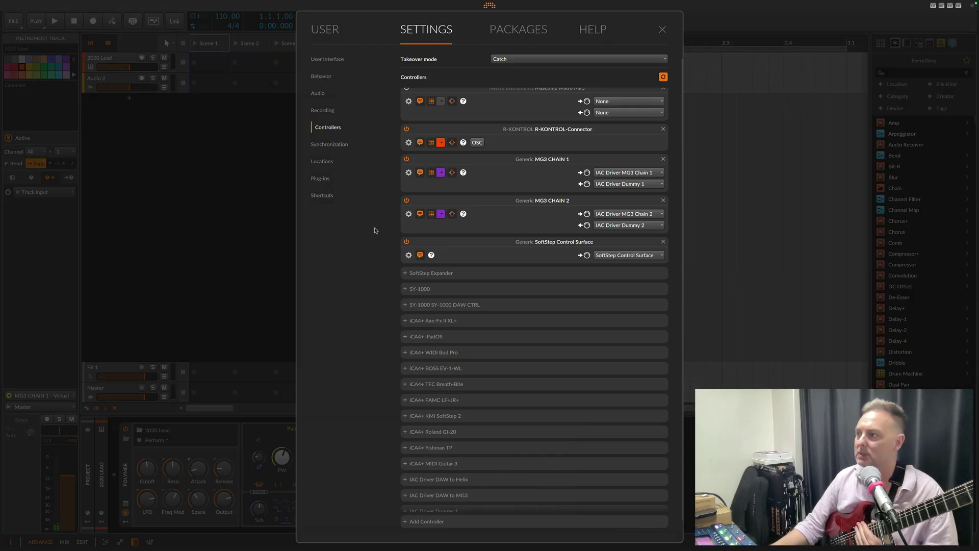
click(409, 173)
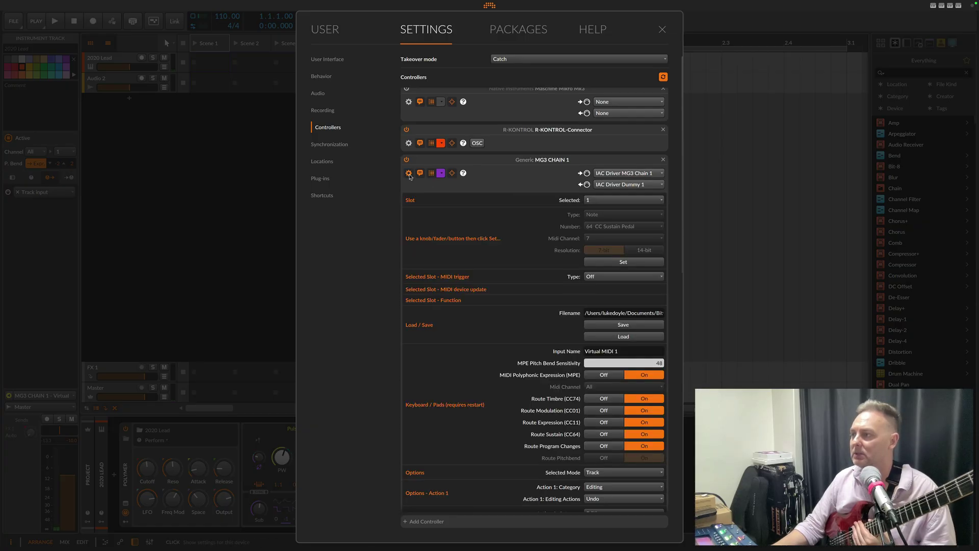
scroll(537, 305, down, 2)
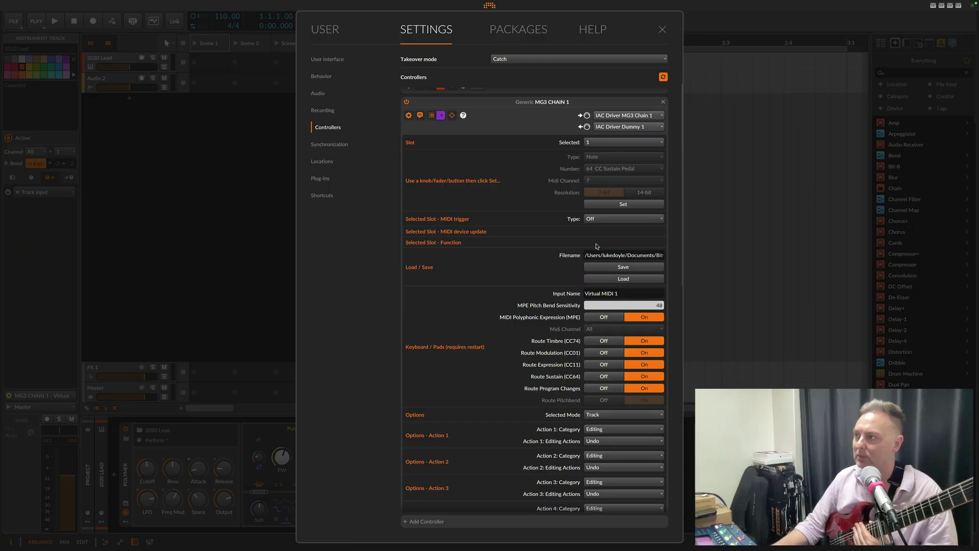
click(662, 30)
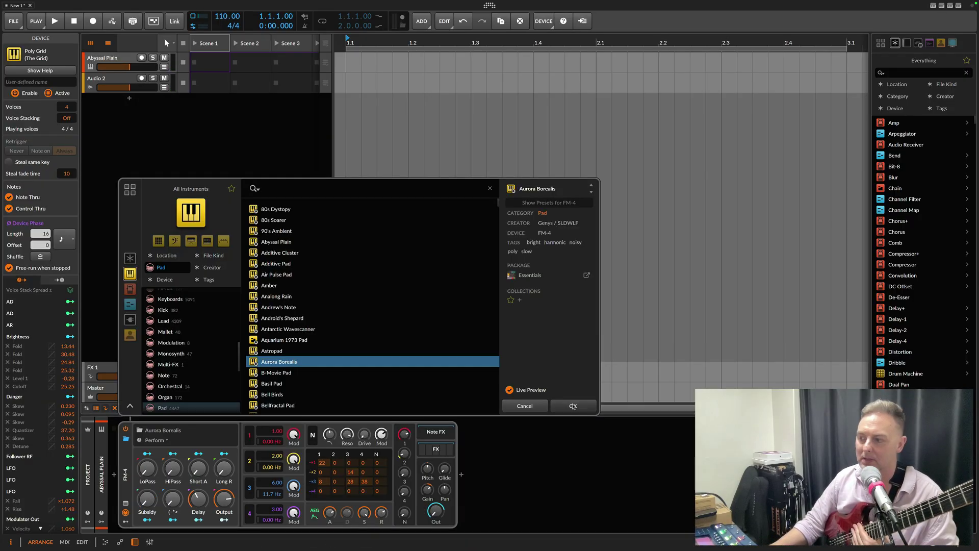
Load the Aurora Borealis pad preset onto the instrument track.
click(572, 406)
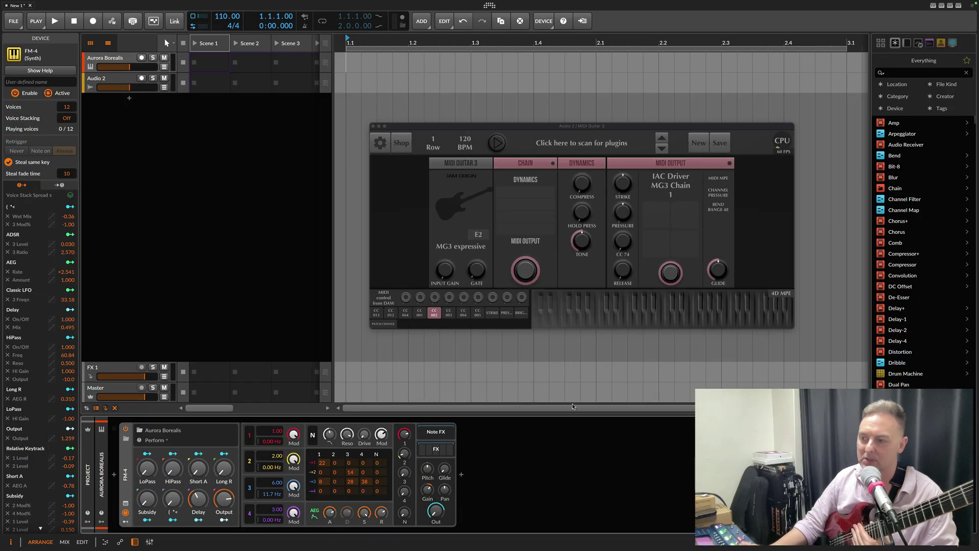
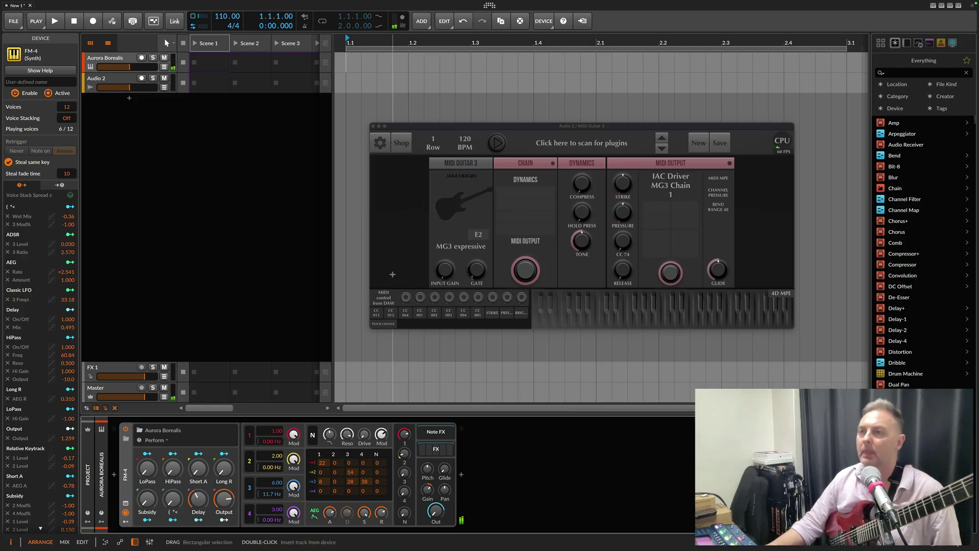
click(358, 260)
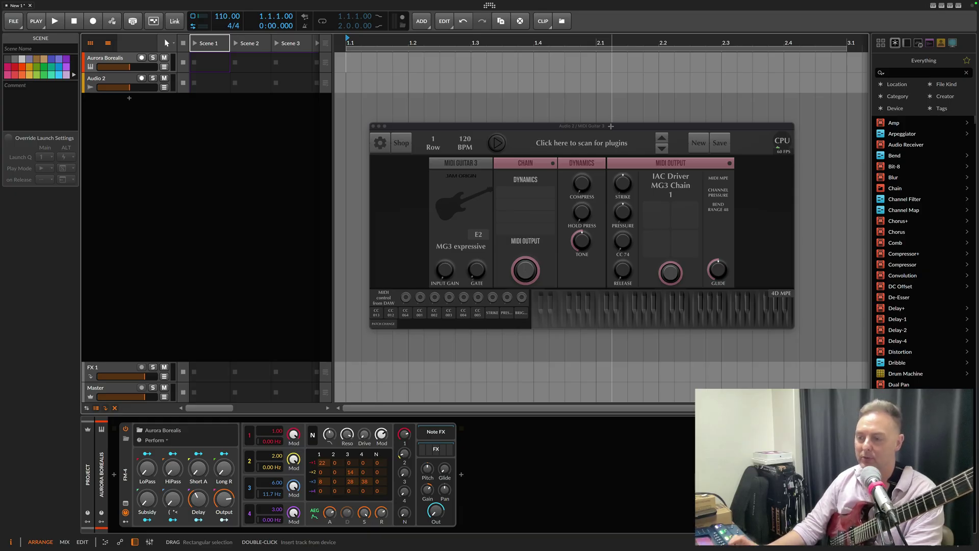
Load the Hold + Solo - Double MIDI Output [DEMO] patch from the [D] Beta Testing presets in MIDI Guitar 3.
click(575, 145)
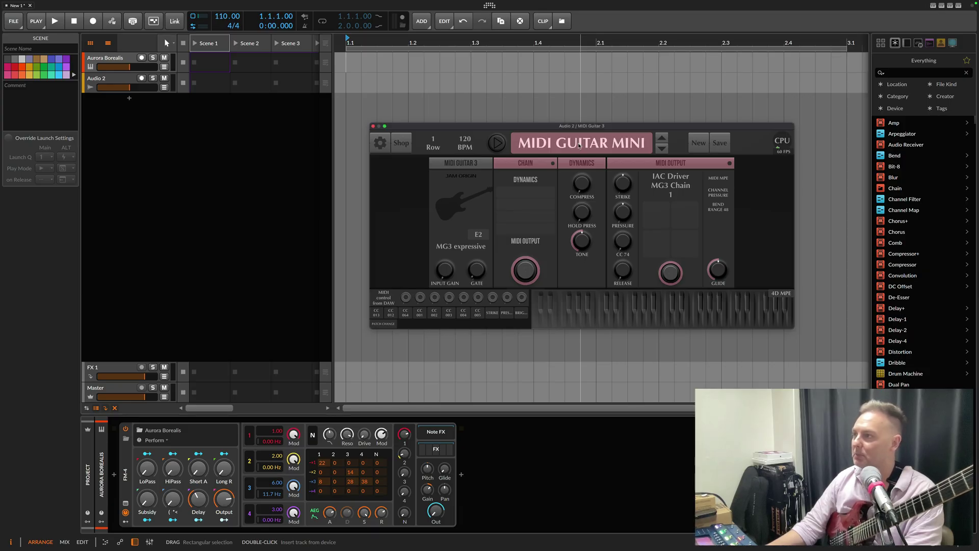
click(579, 146)
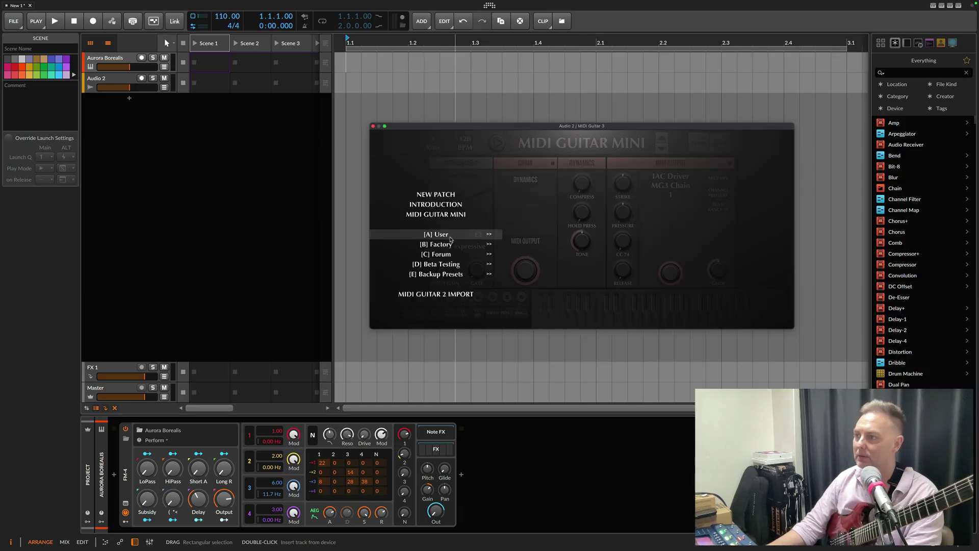
click(451, 266)
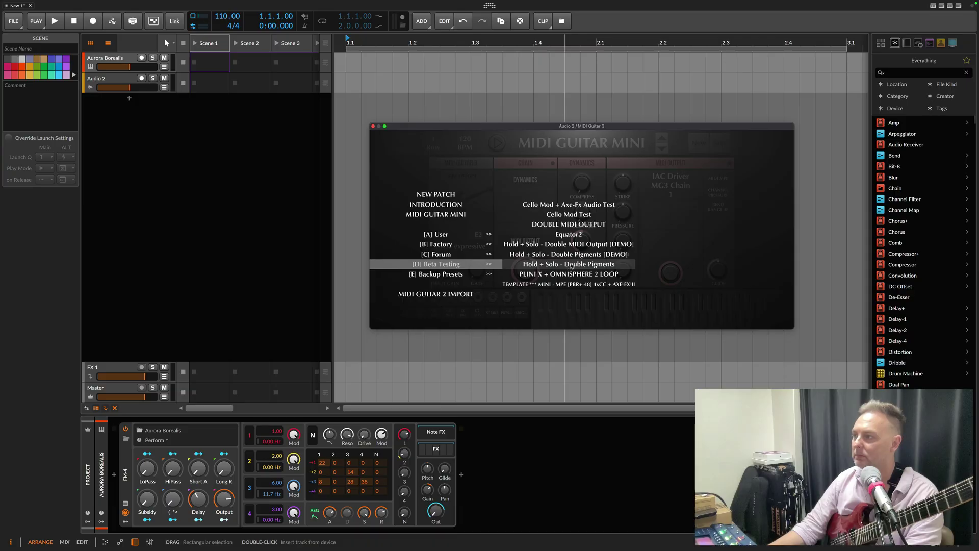
click(570, 245)
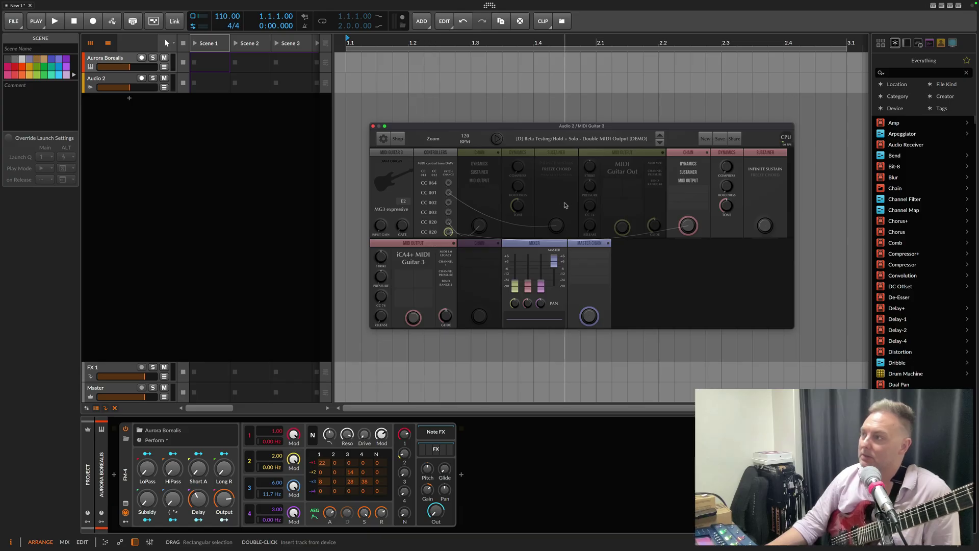
Set the first chain's MIDI output to IAC Driver MG3 Chain 1 and the second chain's to IAC Driver MG3 Chain 2.
click(622, 170)
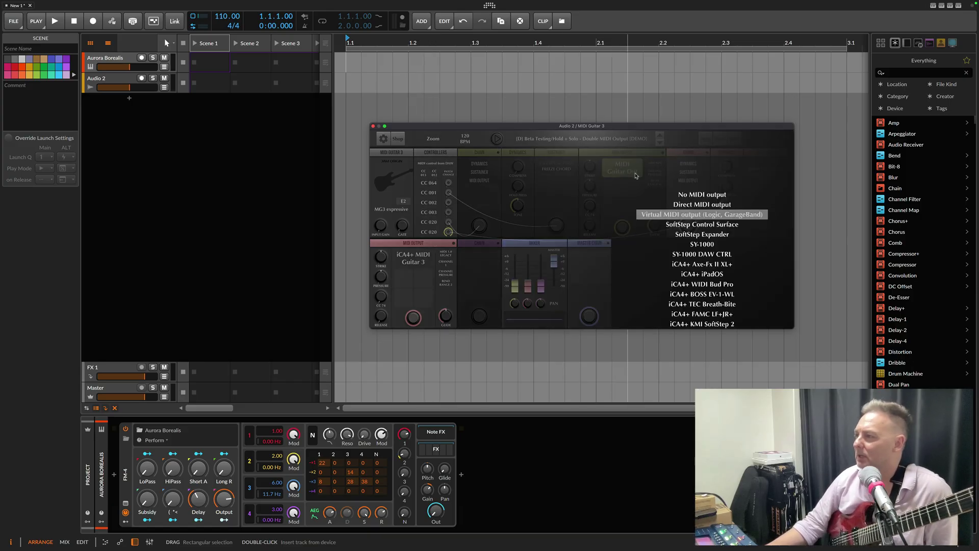
scroll(697, 265, down, 5)
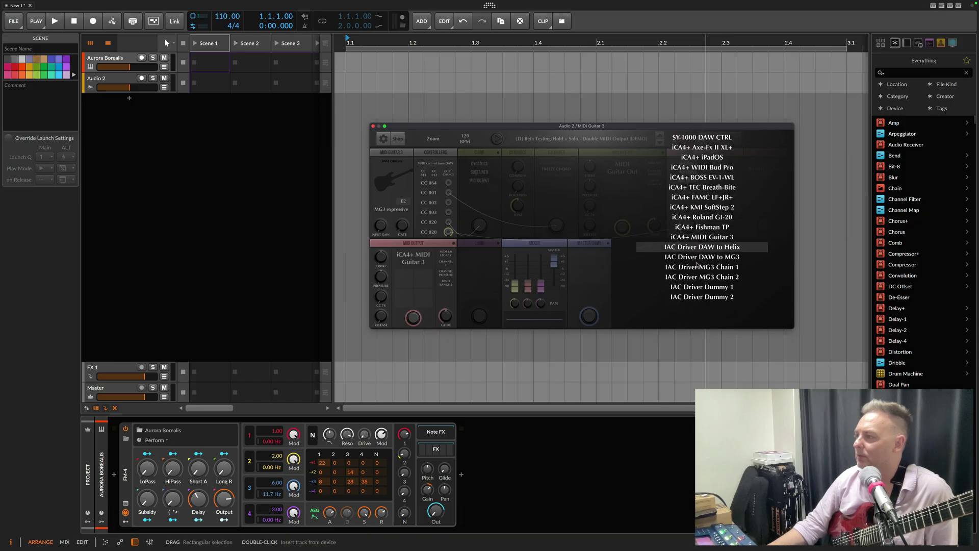
click(716, 267)
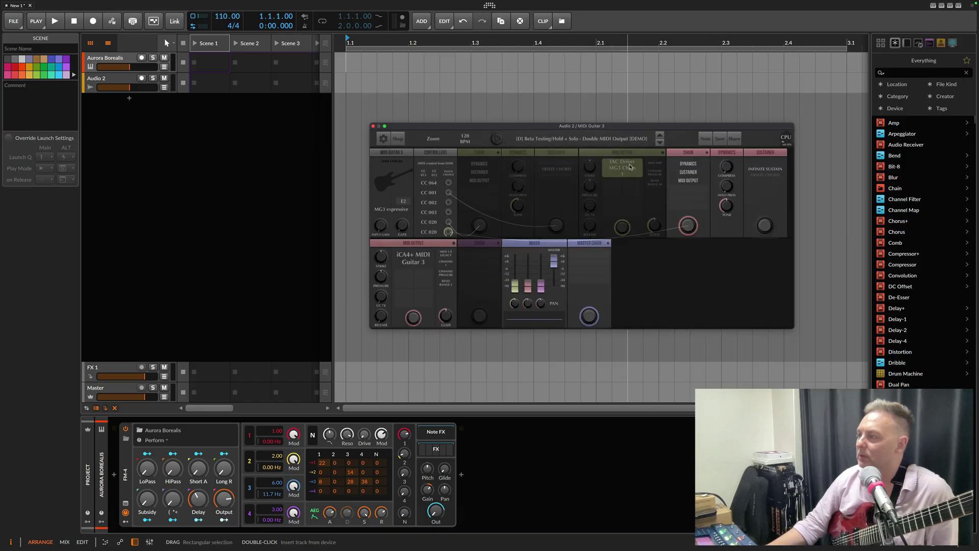
click(413, 258)
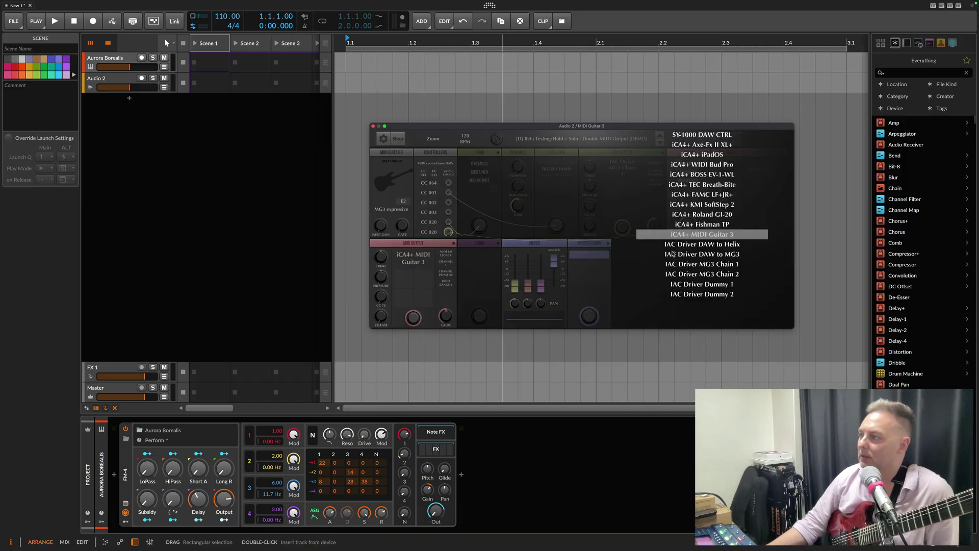
click(724, 276)
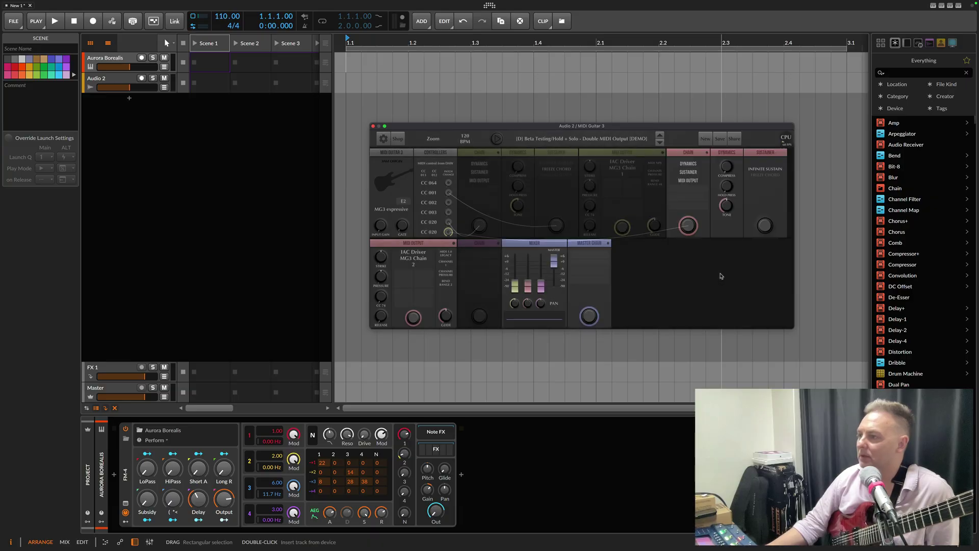
Save the Hold + Solo - Double MIDI Output [DEMO] patch under its existing name in the [D] Beta Testing folder.
click(720, 139)
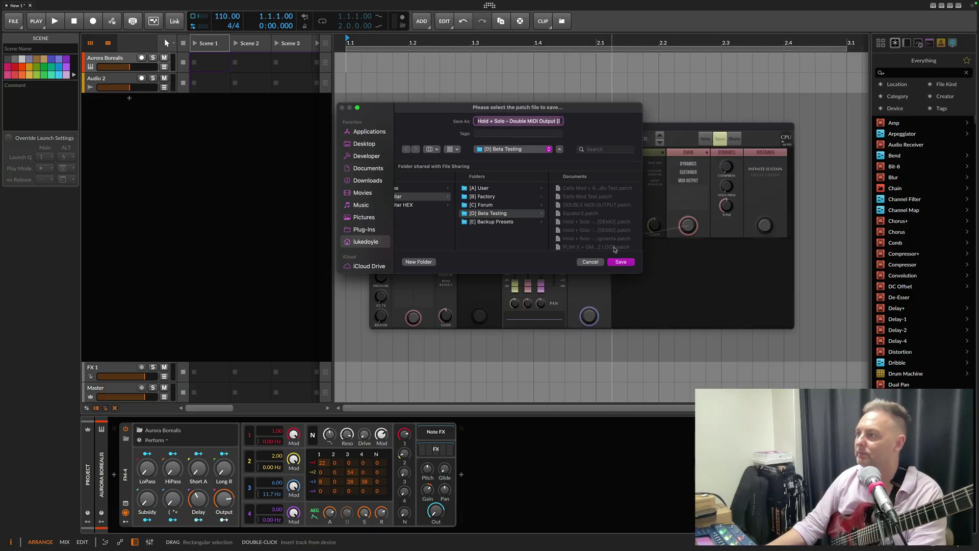
click(620, 262)
key(Return)
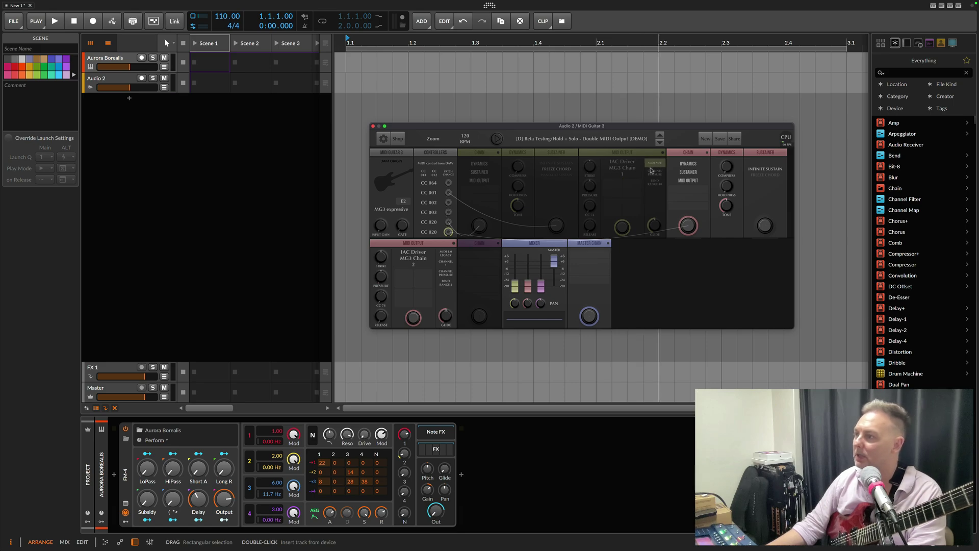
Set the second chain's MIDI output mode to MIDI MPE and the controllers' MIDI source to SoftStep Control Surface.
click(448, 254)
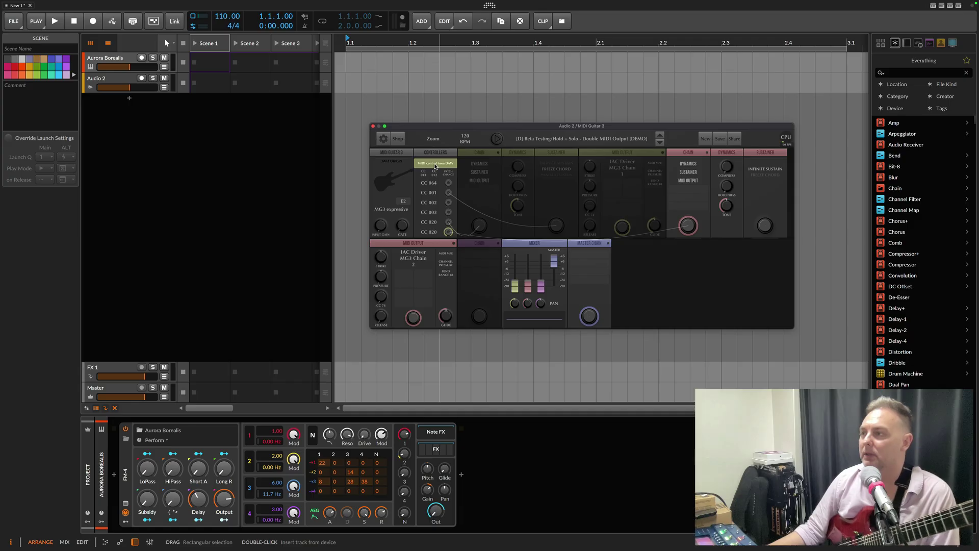
click(435, 164)
scroll(434, 204, up, 5)
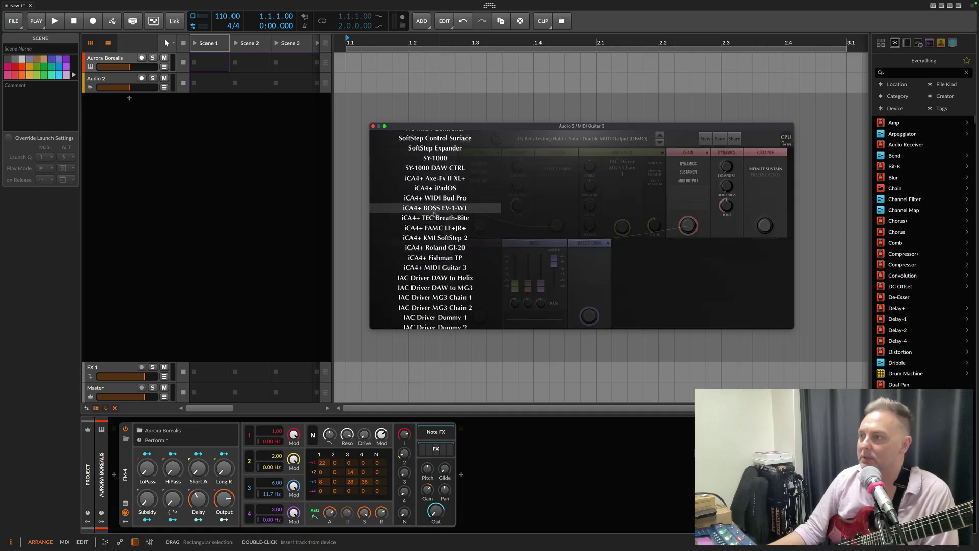
click(438, 166)
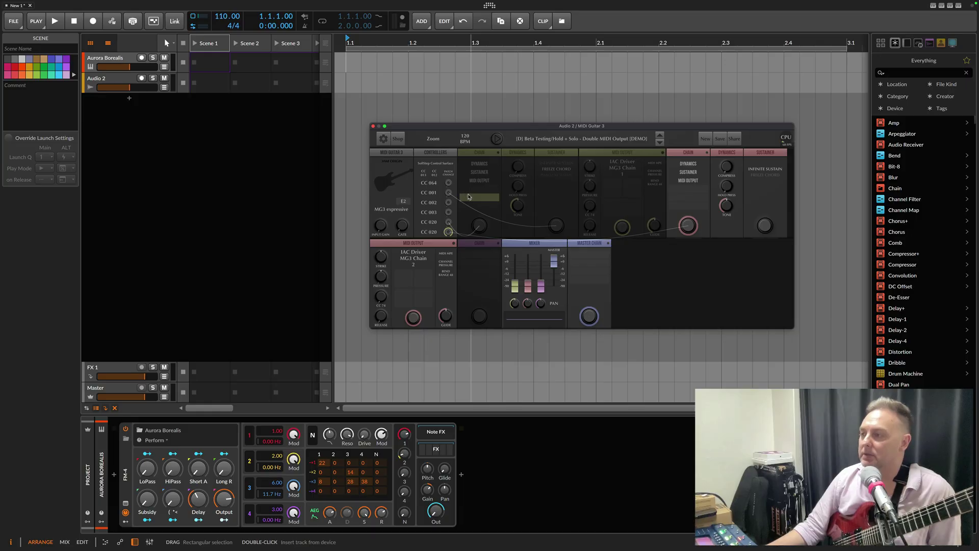
Examine how the CC controllers are routed to the chains and the freeze chord sustainer, with all chain rows in view.
click(449, 194)
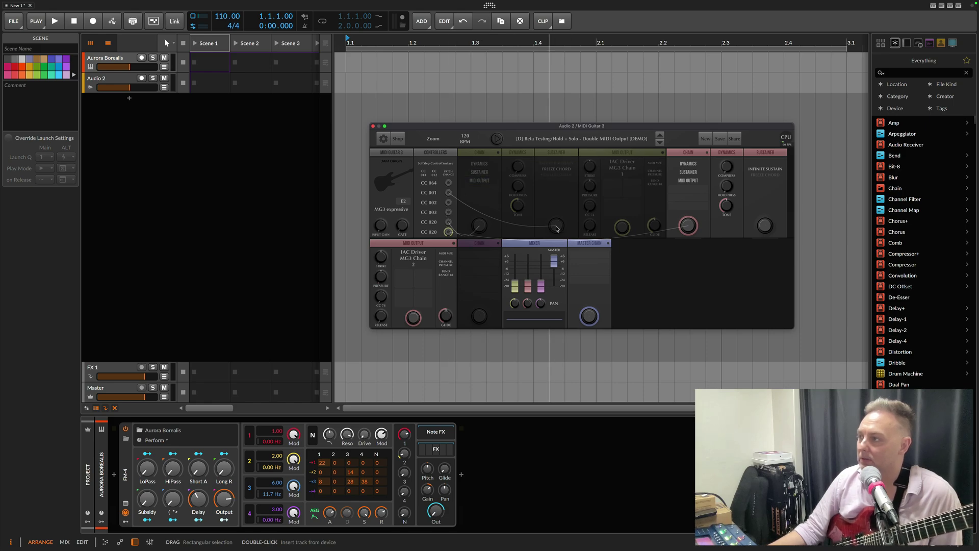
drag(556, 229, 549, 230)
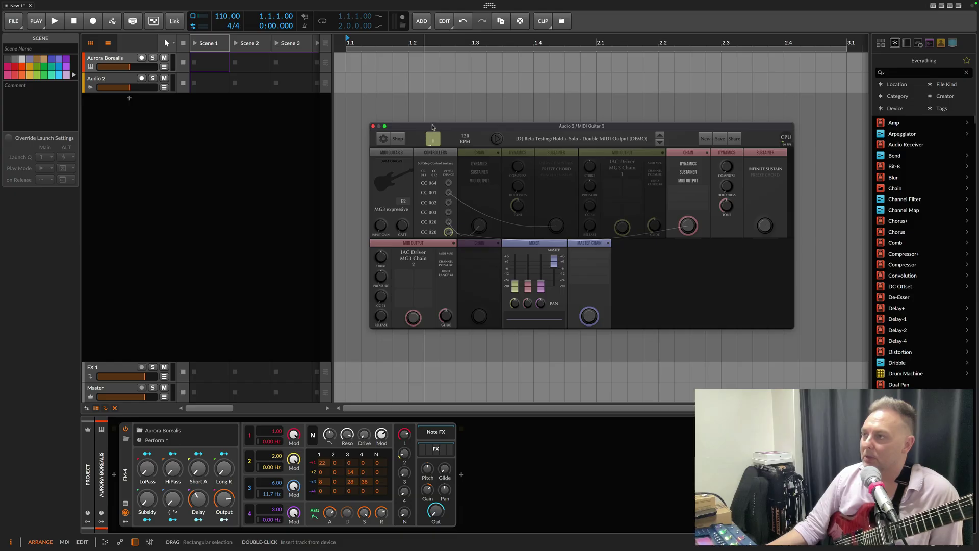
click(433, 137)
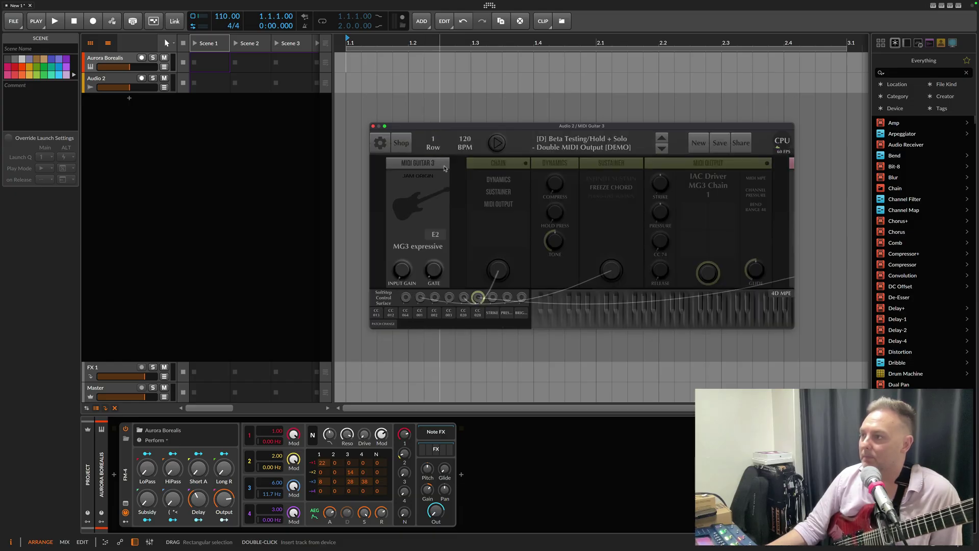
click(433, 143)
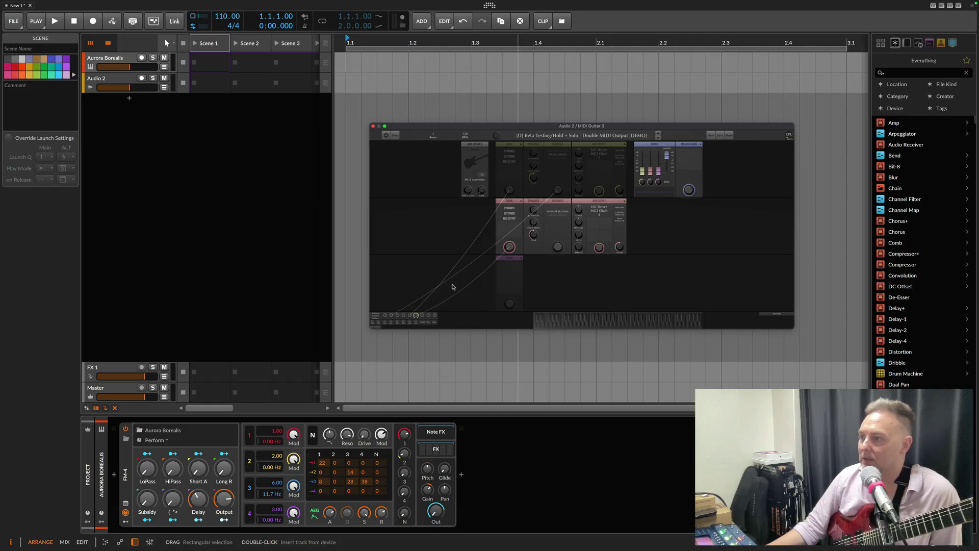
Invert the response curves of both CC 020 controllers so the first chain switches on and the second off.
click(411, 323)
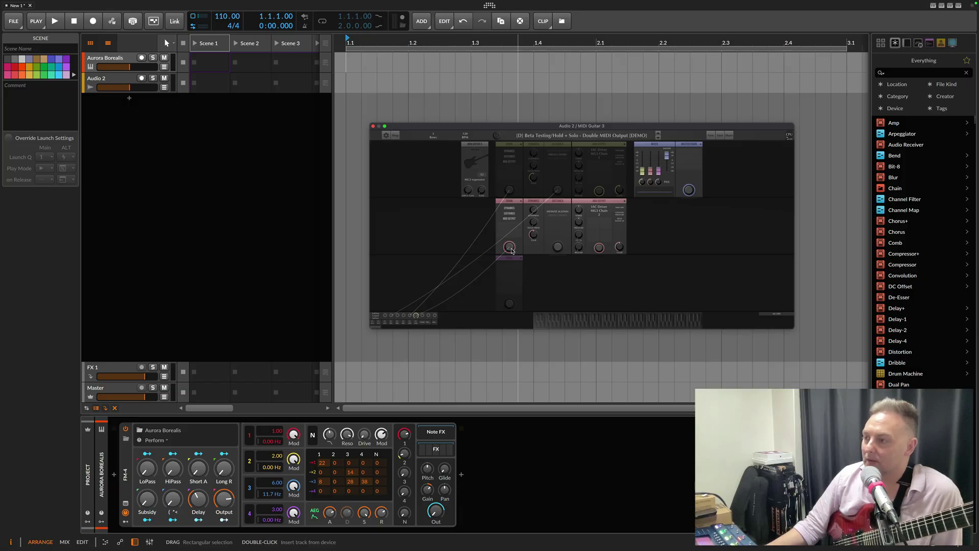
click(410, 323)
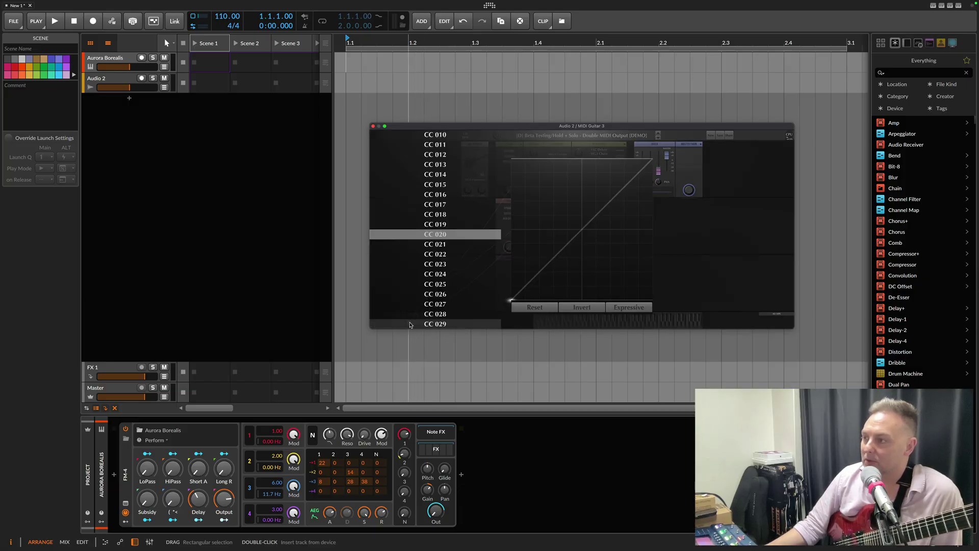
click(575, 307)
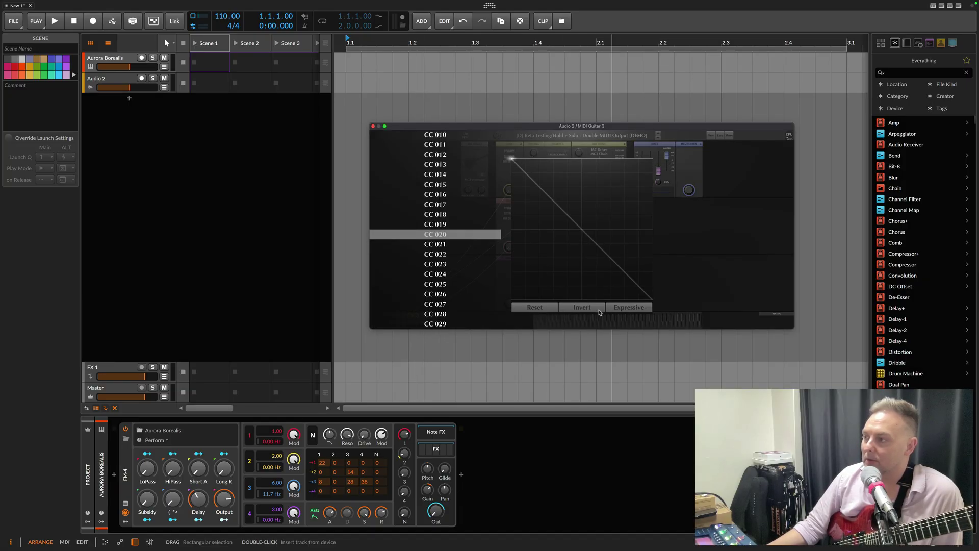
click(741, 300)
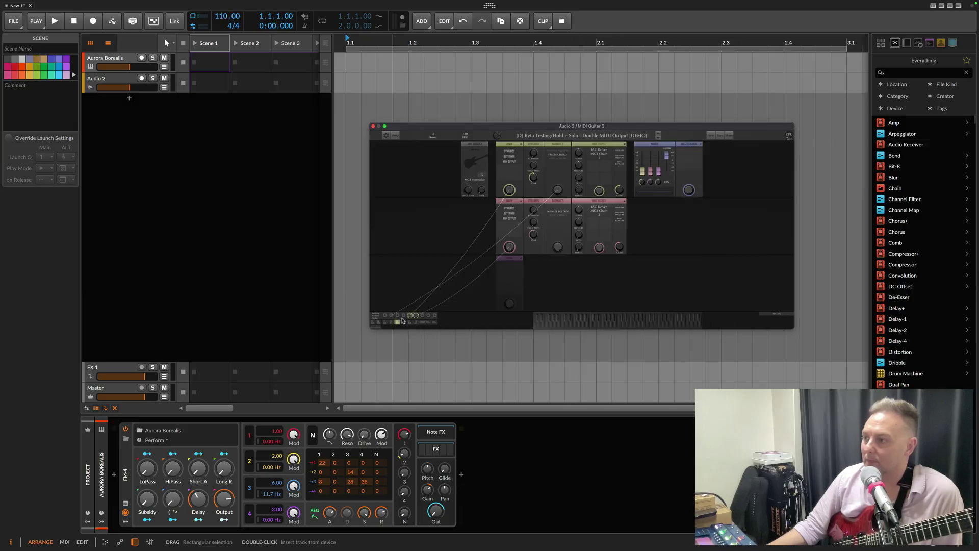
click(416, 323)
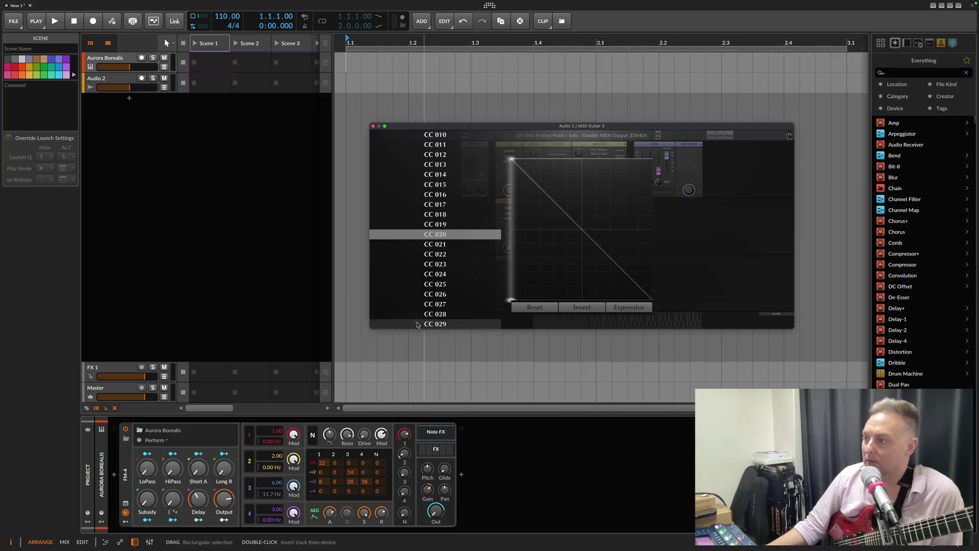
click(582, 307)
click(714, 274)
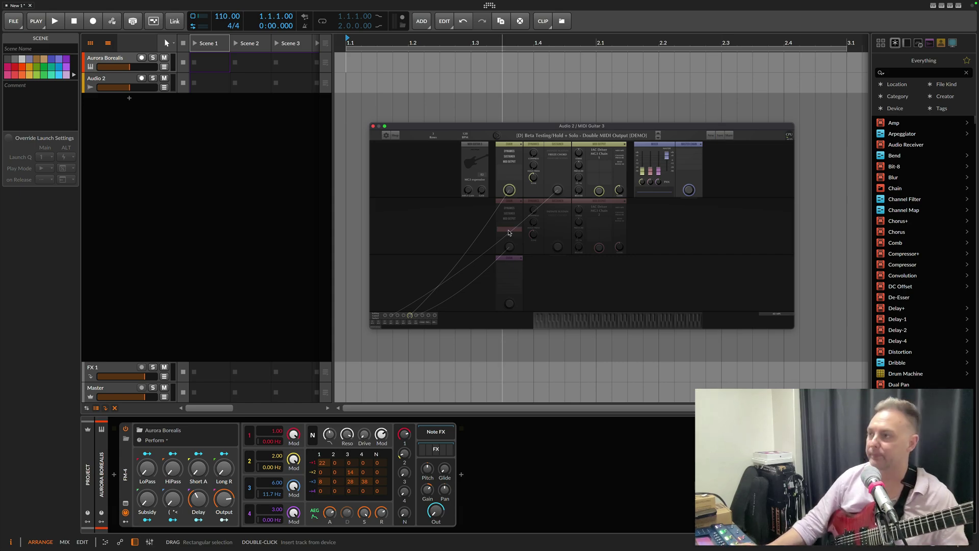
Duplicate the Aurora Borealis track and replace the copy's instrument preset with FM Lead 1 from the Lead category.
click(104, 63)
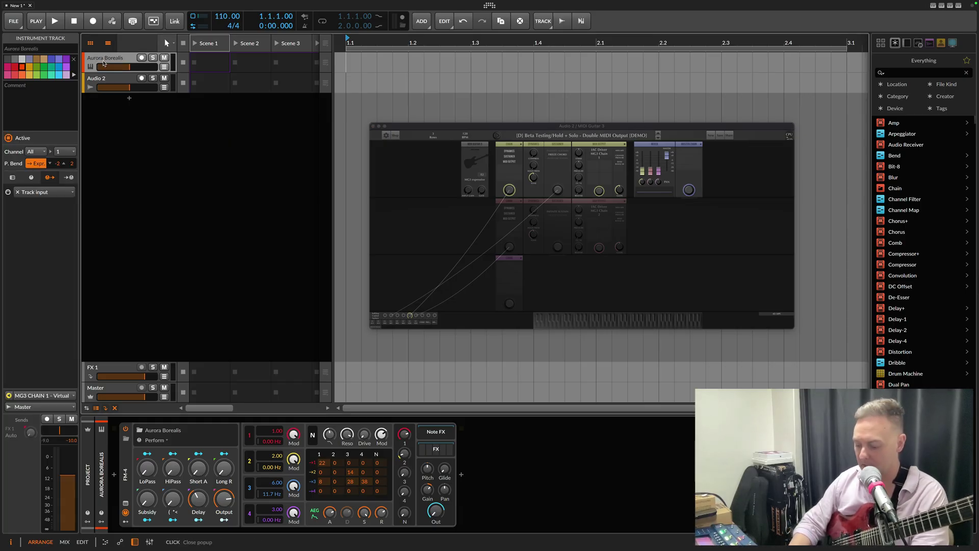
key(super+d)
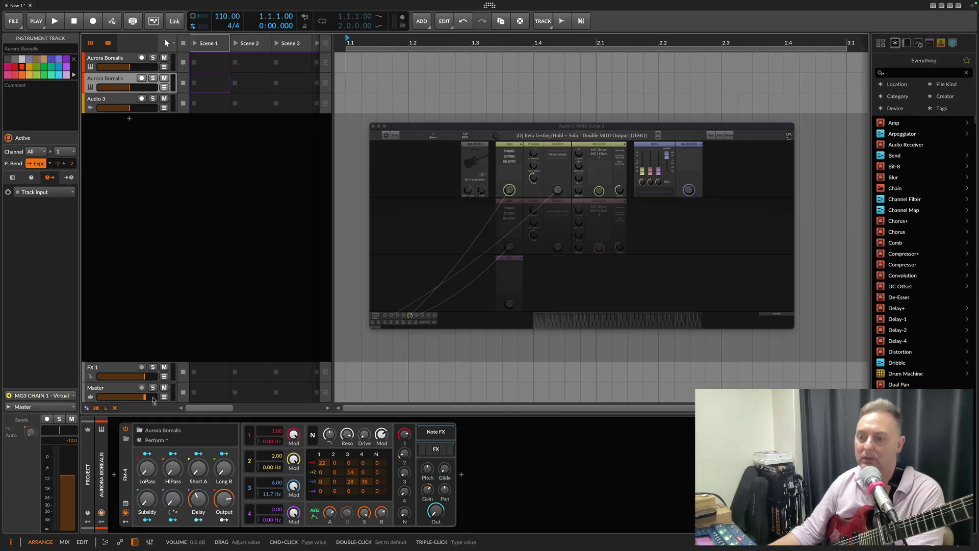
click(126, 439)
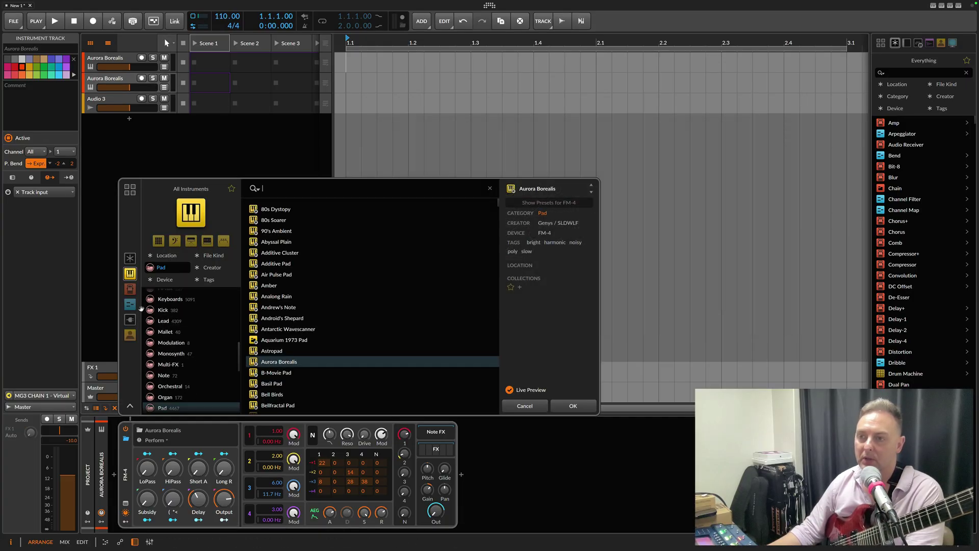
click(163, 321)
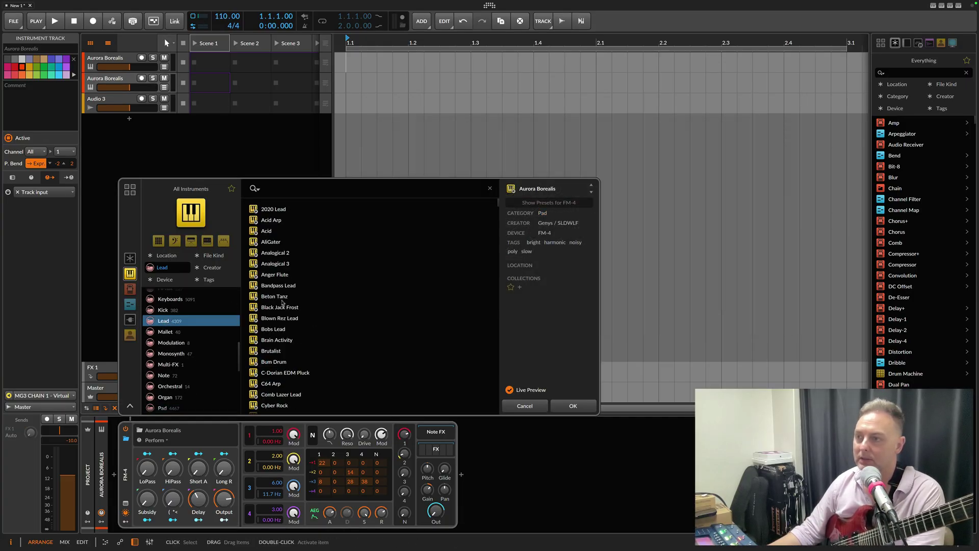
scroll(293, 309, down, 4)
scroll(293, 309, down, 1)
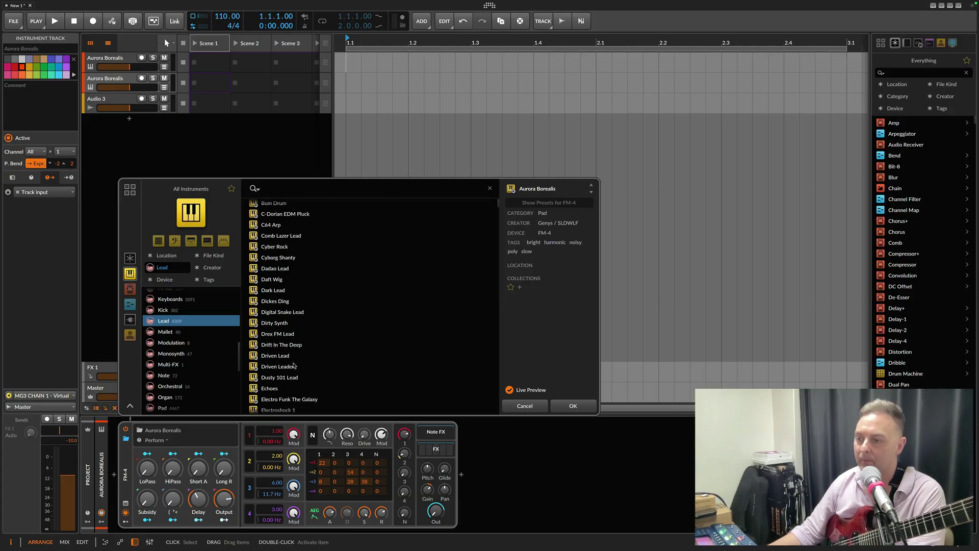
scroll(294, 365, down, 4)
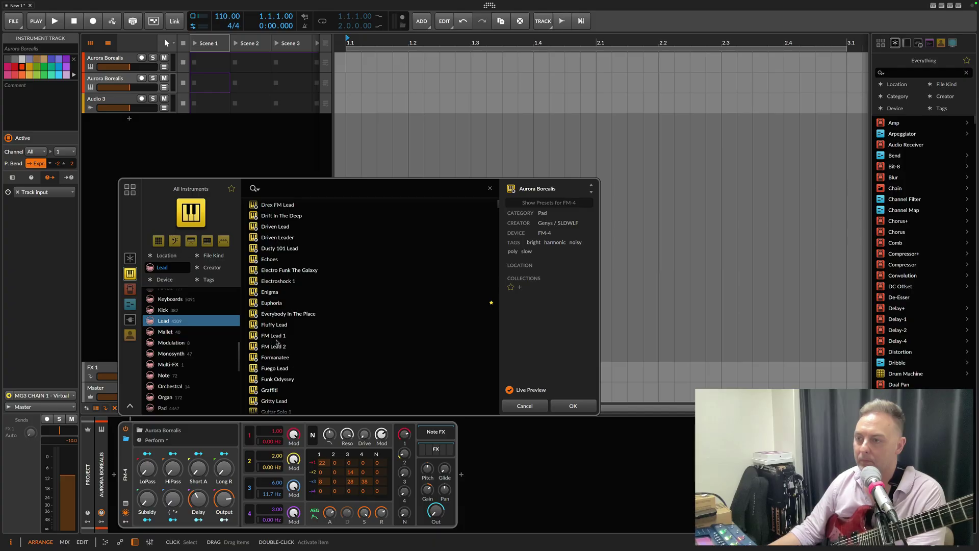
click(278, 336)
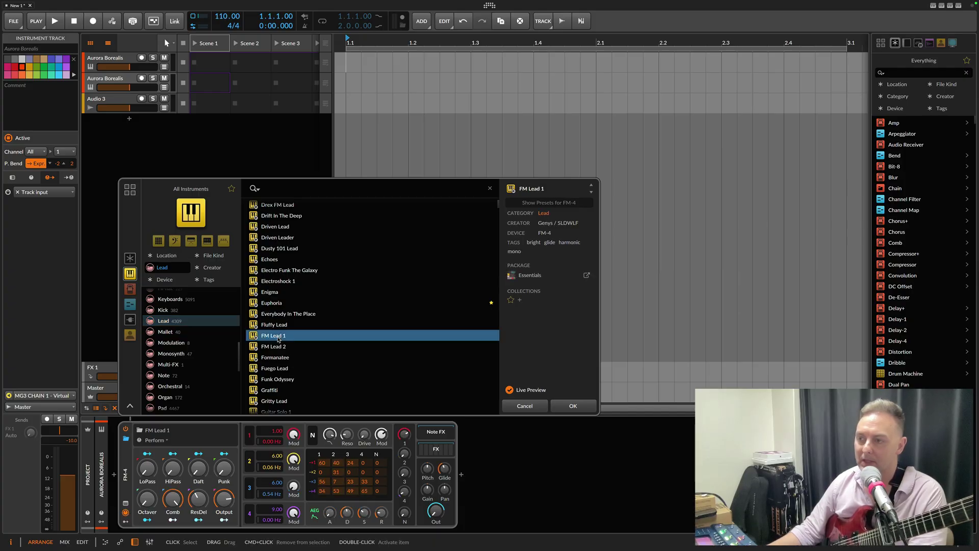
click(565, 406)
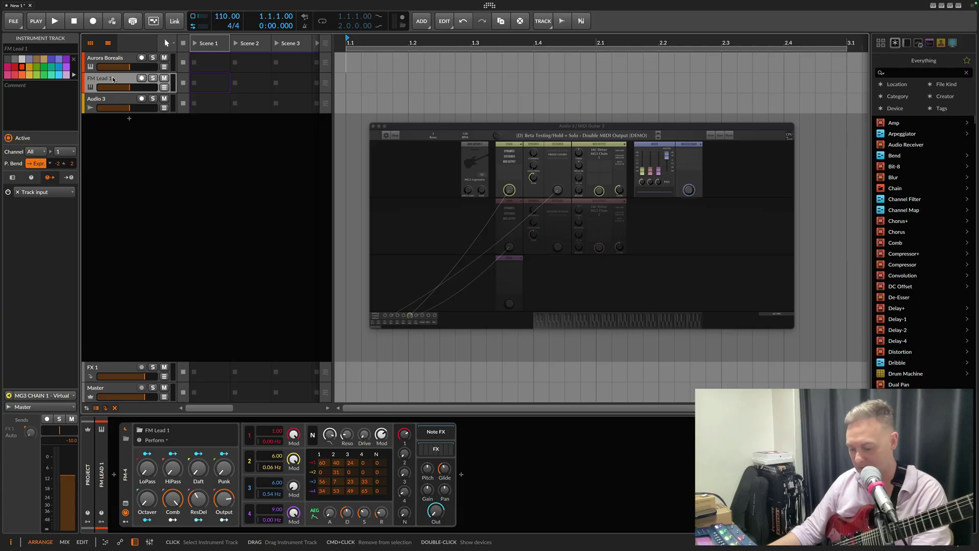
Set the FM Lead 1 track's note input to MG3 CHAIN 2 - Virtual MIDI 2 (MPE) and compare both instrument tracks' inputs.
click(62, 397)
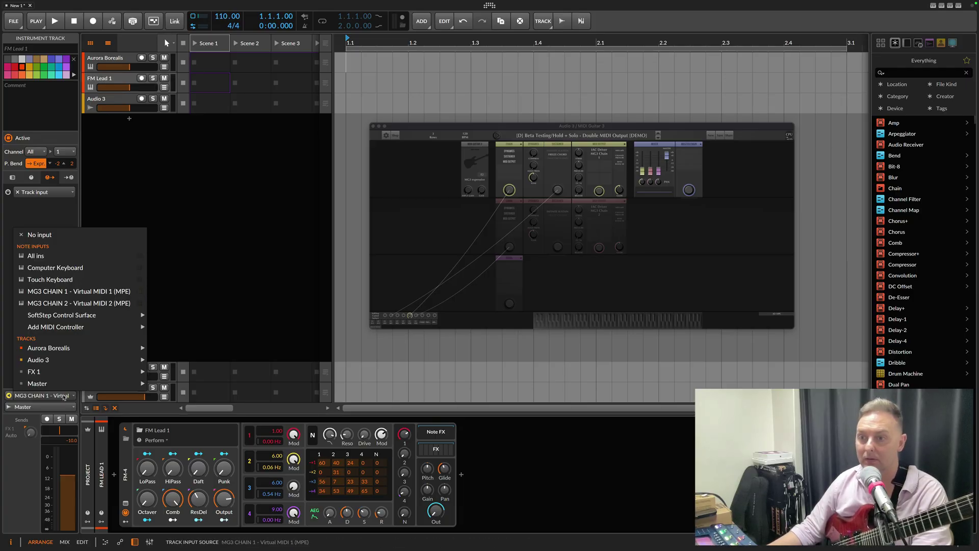
click(106, 261)
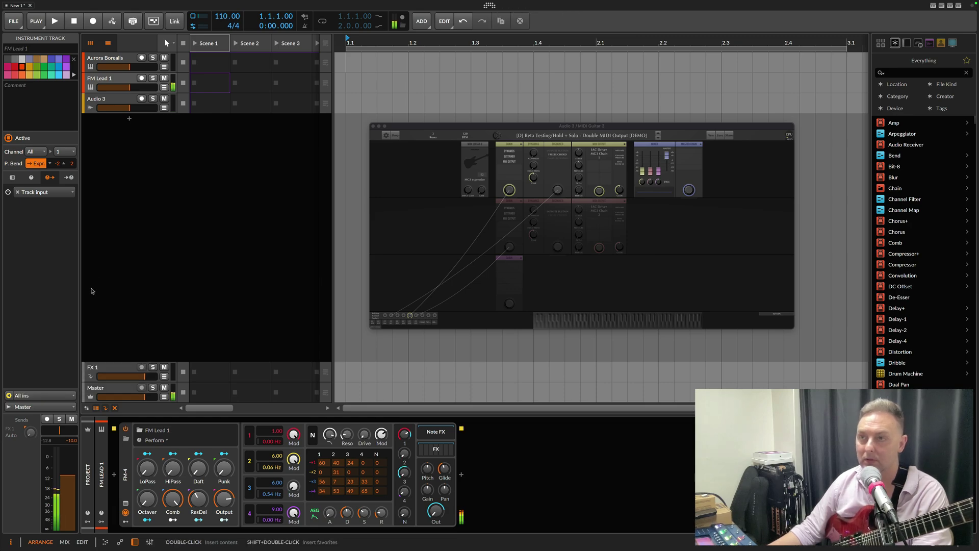
click(49, 396)
click(66, 304)
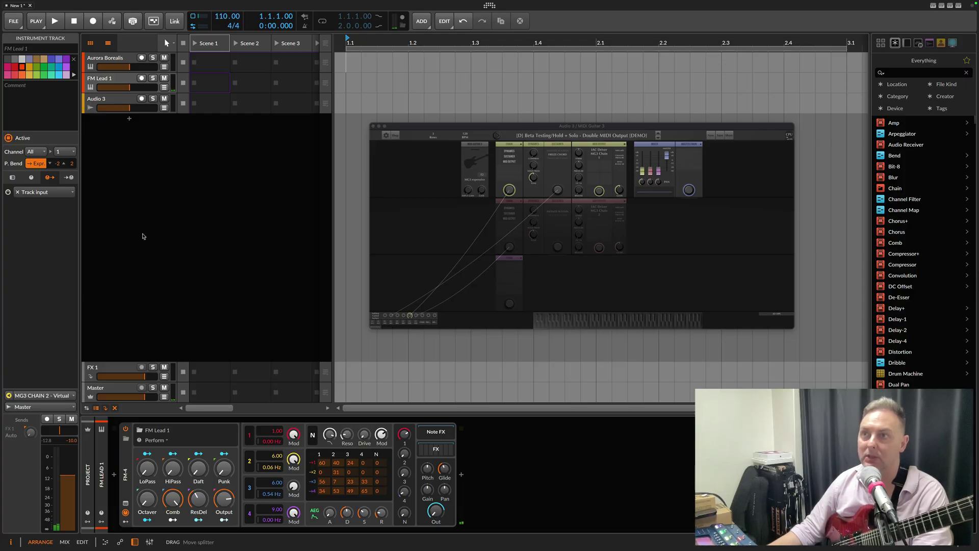
click(111, 60)
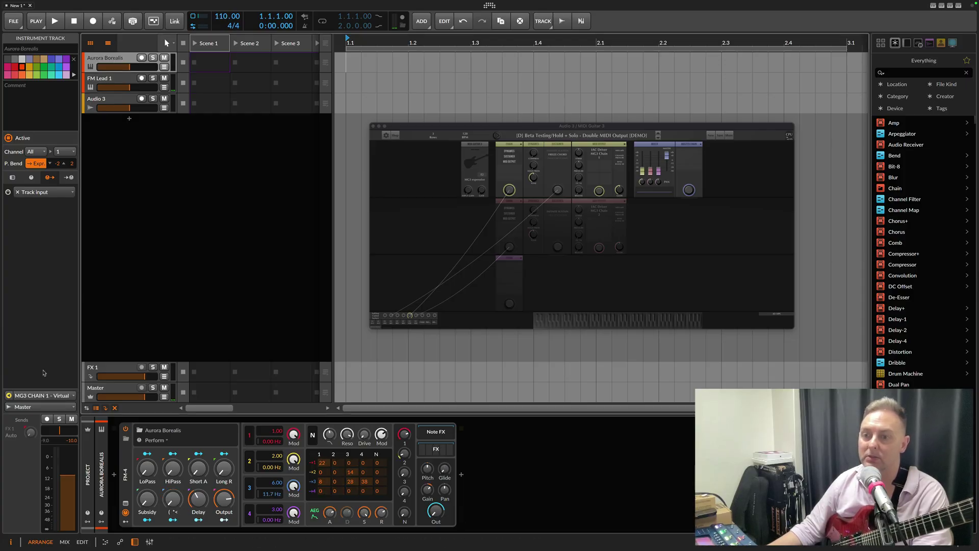
click(117, 81)
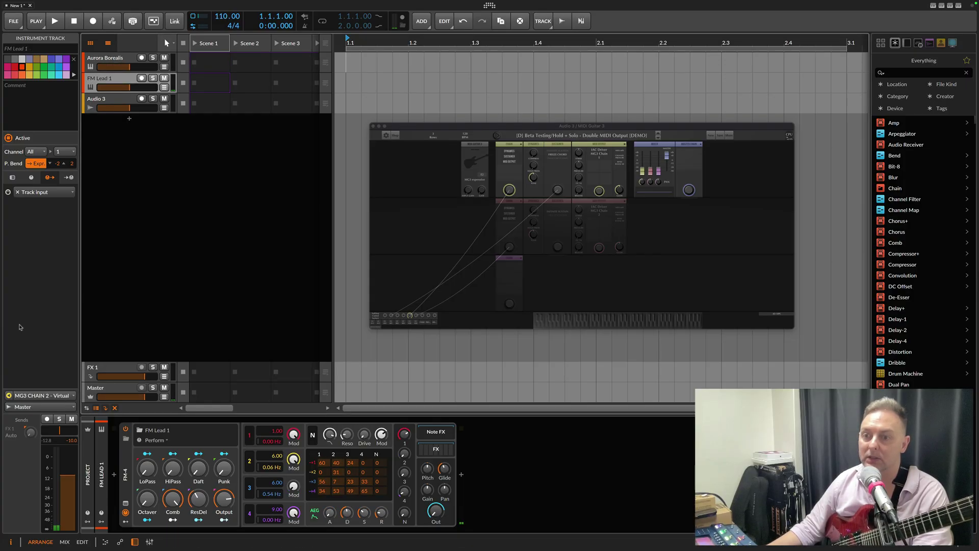
click(134, 58)
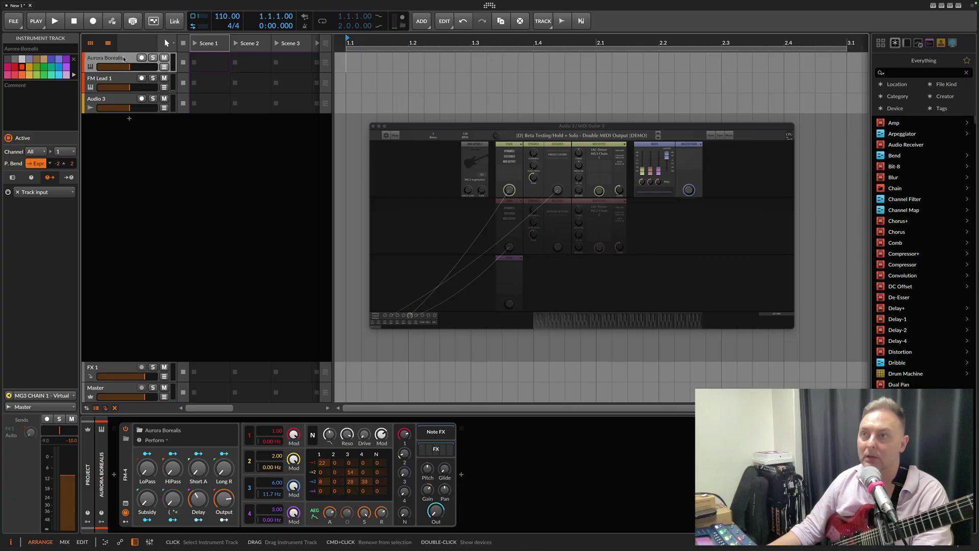
click(118, 101)
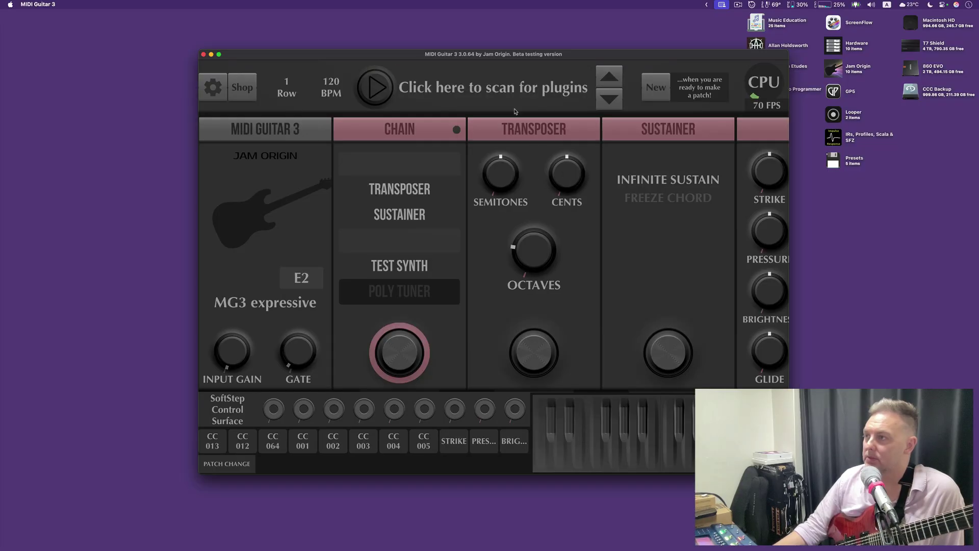
In standalone MIDI Guitar 3, load Hold + Solo - Double Pigments from [D] Beta Testing and inspect the CC 020 controller's response curve.
click(473, 93)
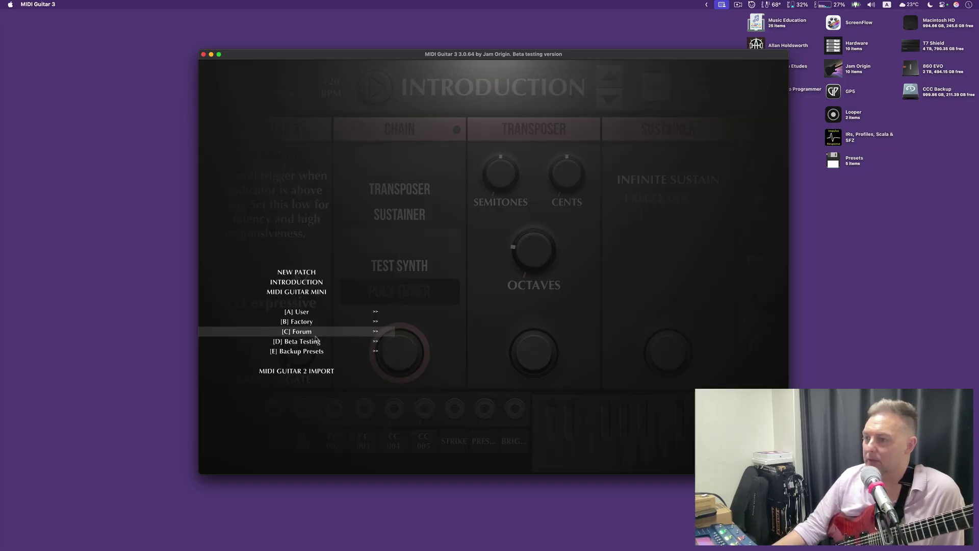
click(336, 344)
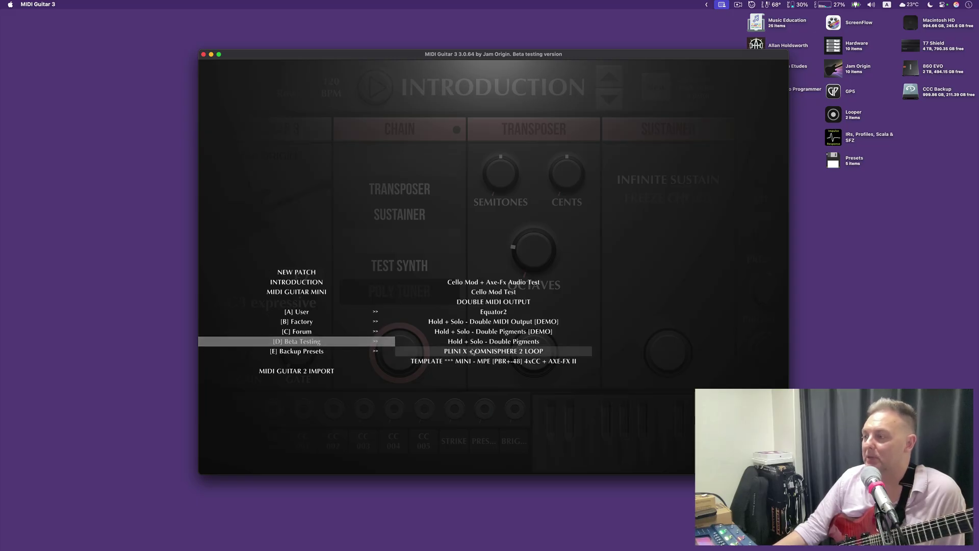
click(514, 341)
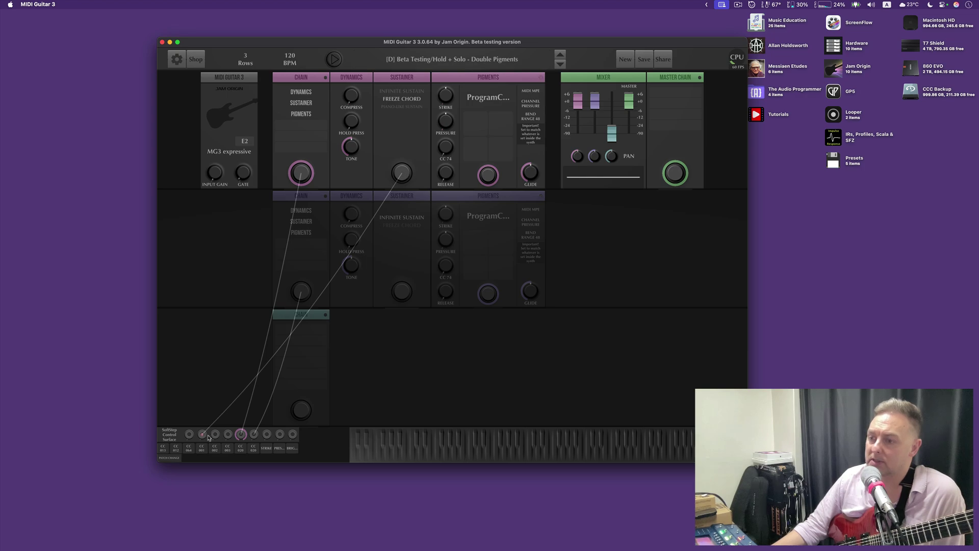
click(242, 448)
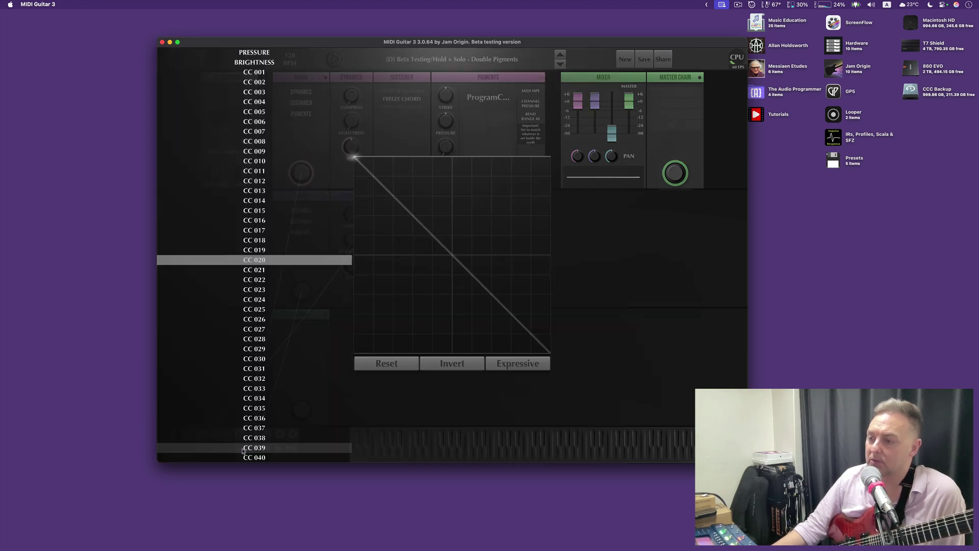
click(427, 431)
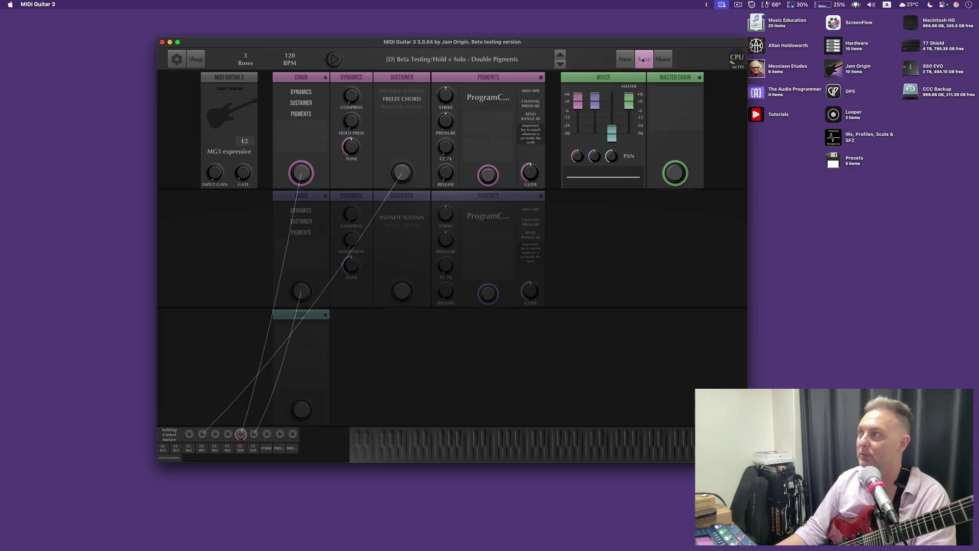
Save the Hold + Solo - Double Pigments patch over its existing file in [D] Beta Testing and close standalone MIDI Guitar 3.
key(super+s)
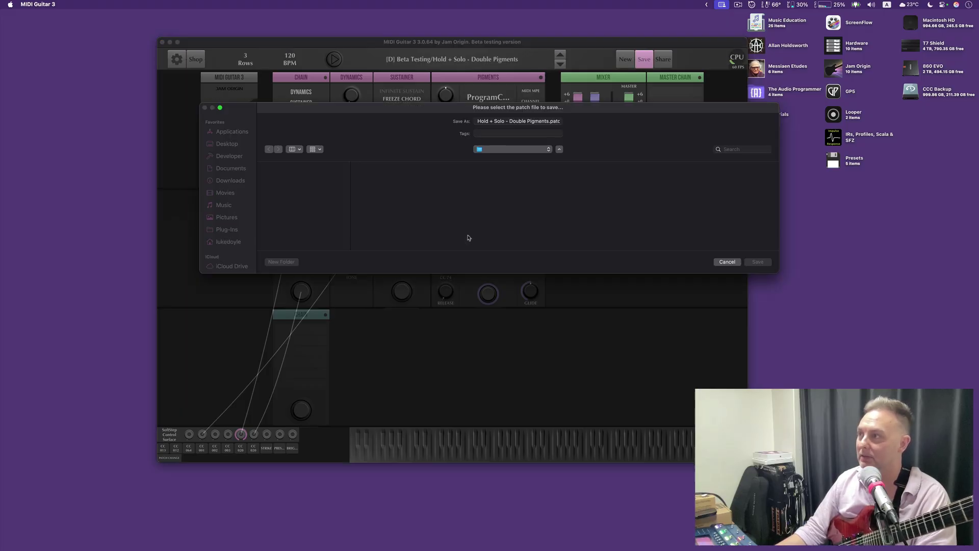
click(757, 262)
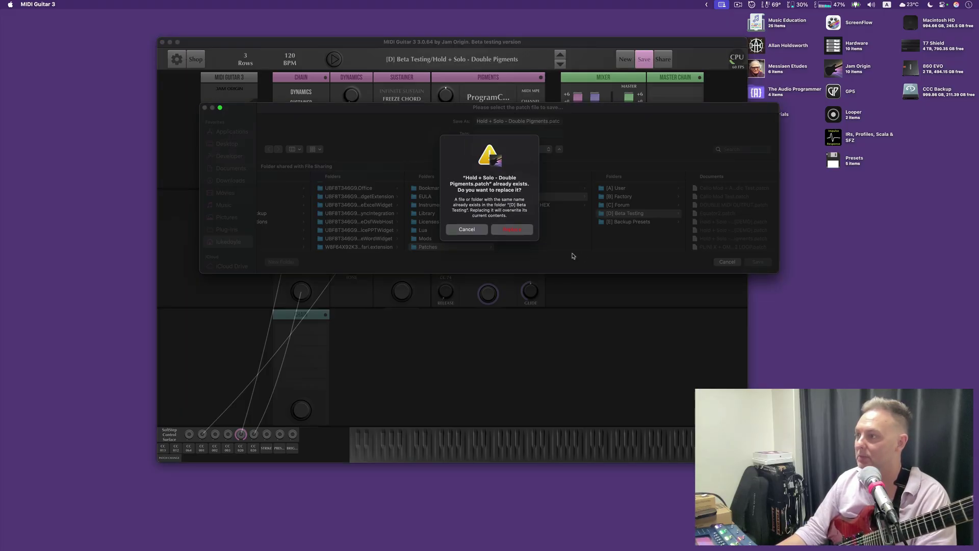
click(518, 231)
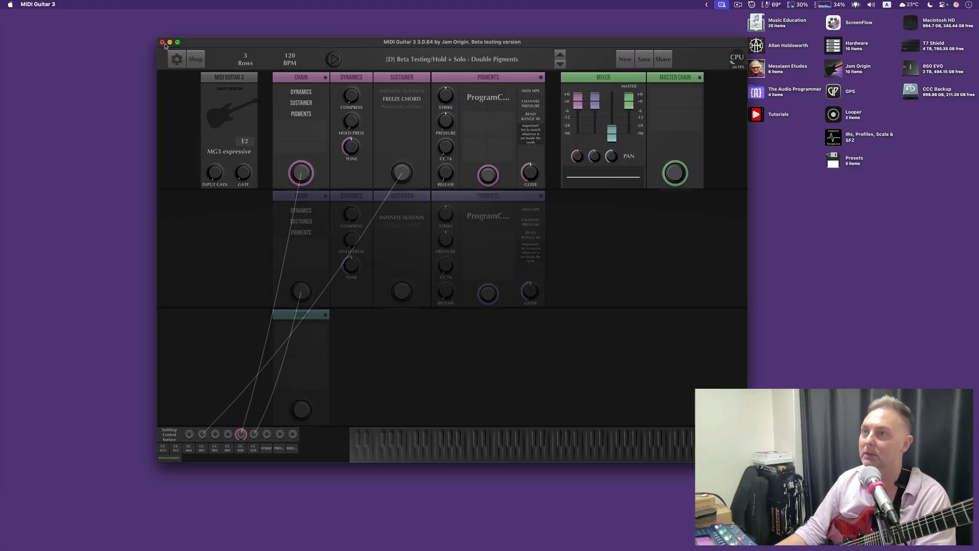
click(162, 43)
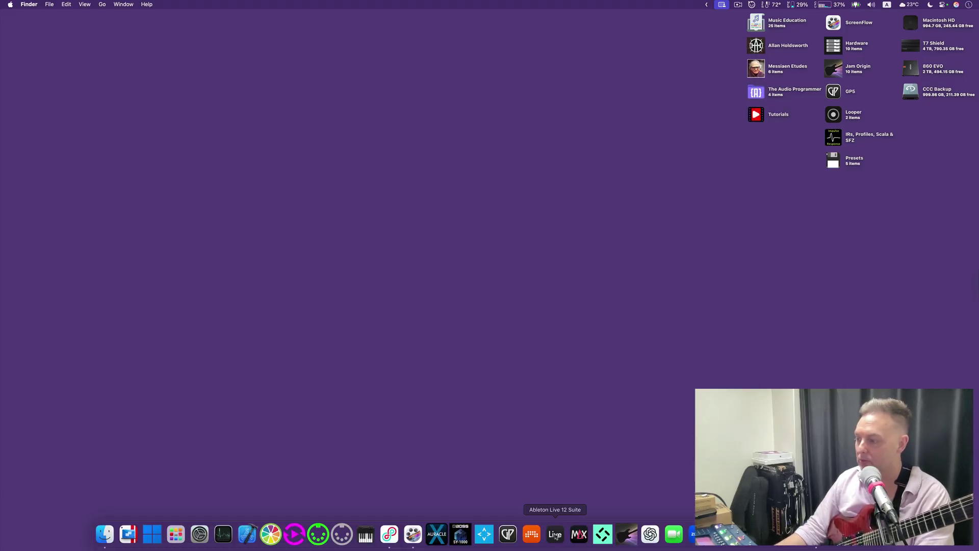
Switch to Ableton Live 12 Suite and delete both MIDI tracks and the spare audio track, keeping the MIDI Guitar 3 track.
click(555, 534)
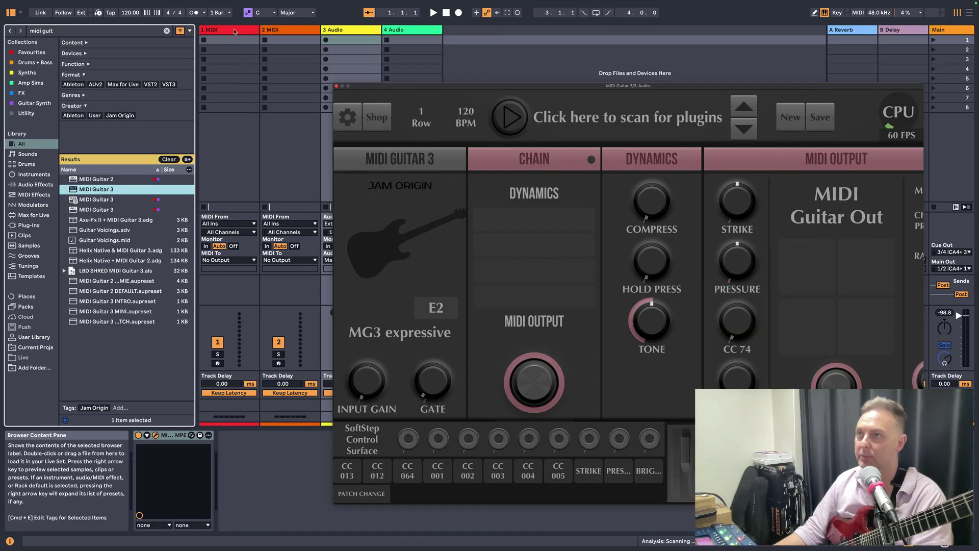
click(232, 30)
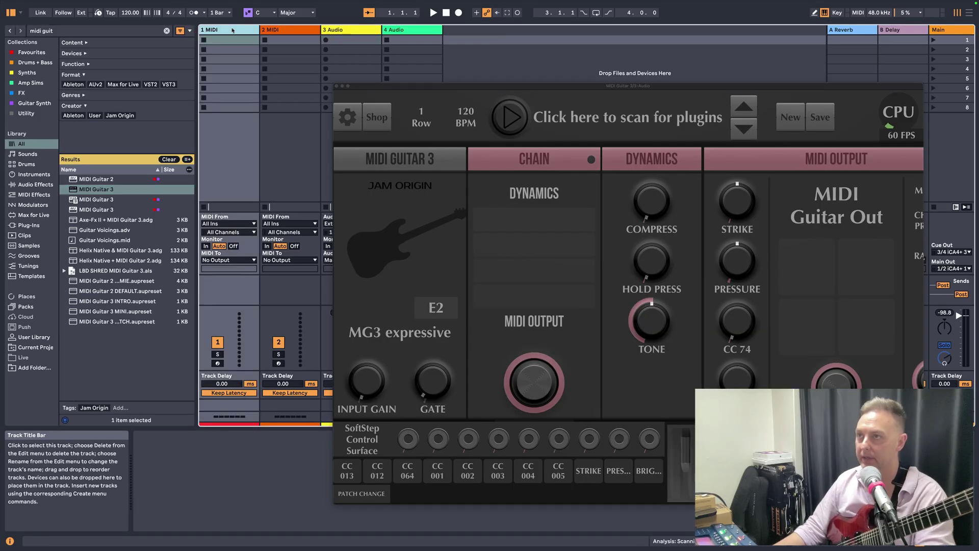
key(Delete)
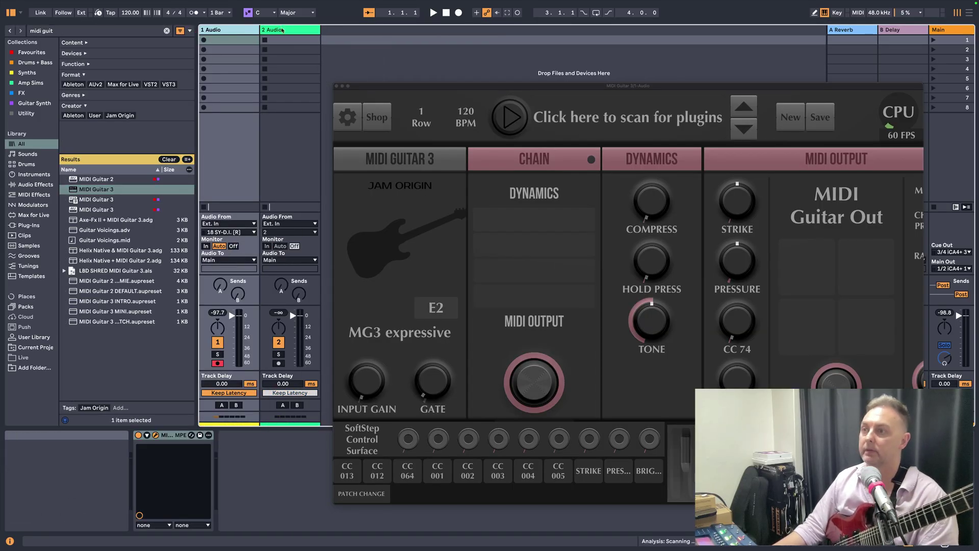
key(Delete)
click(282, 29)
key(Delete)
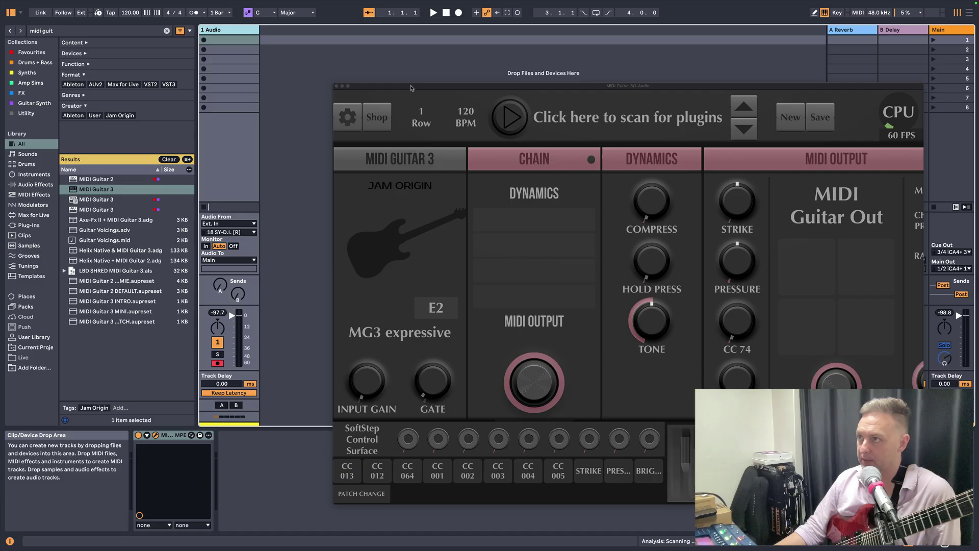
drag(411, 86, 359, 62)
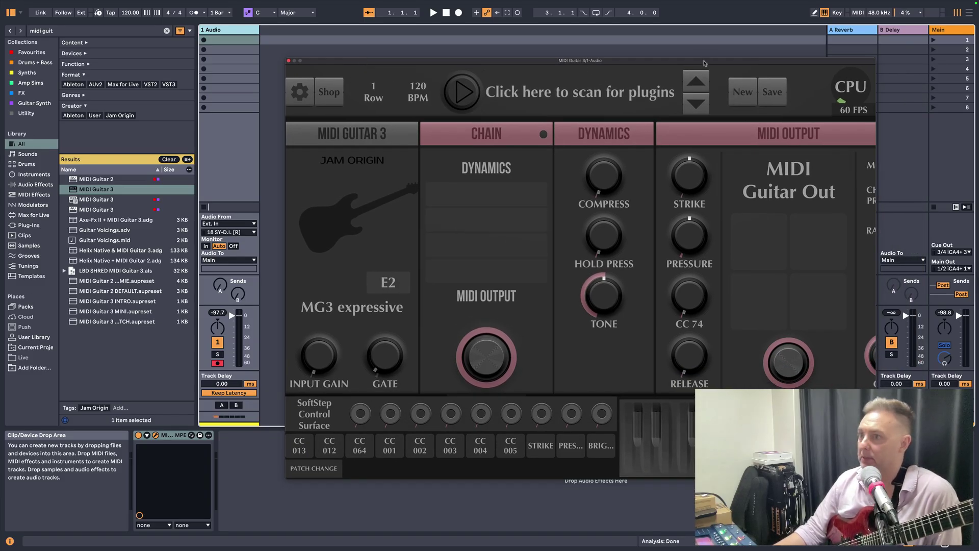
click(224, 155)
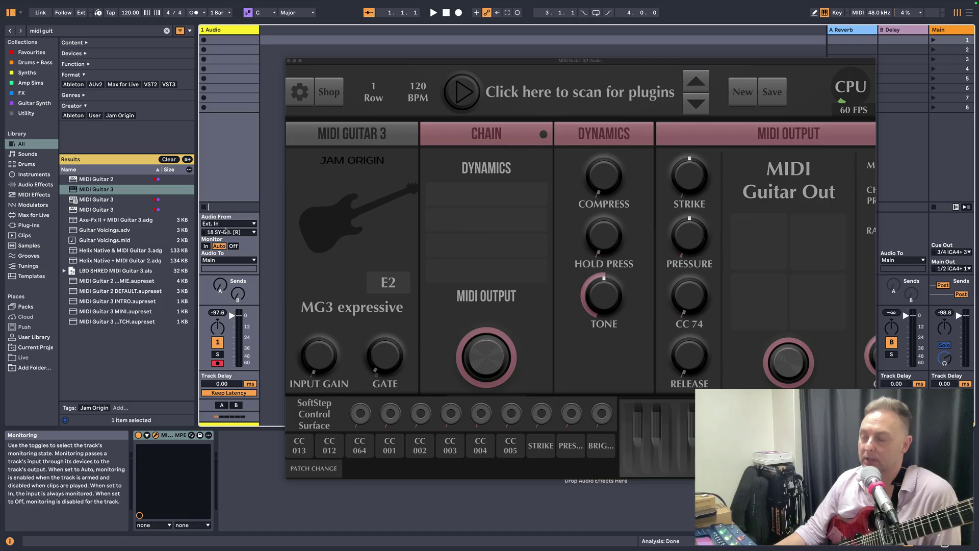
Choose the first guitar option as the played instrument in the MIDI Guitar 3 plugin's tracker selection.
click(300, 92)
click(571, 188)
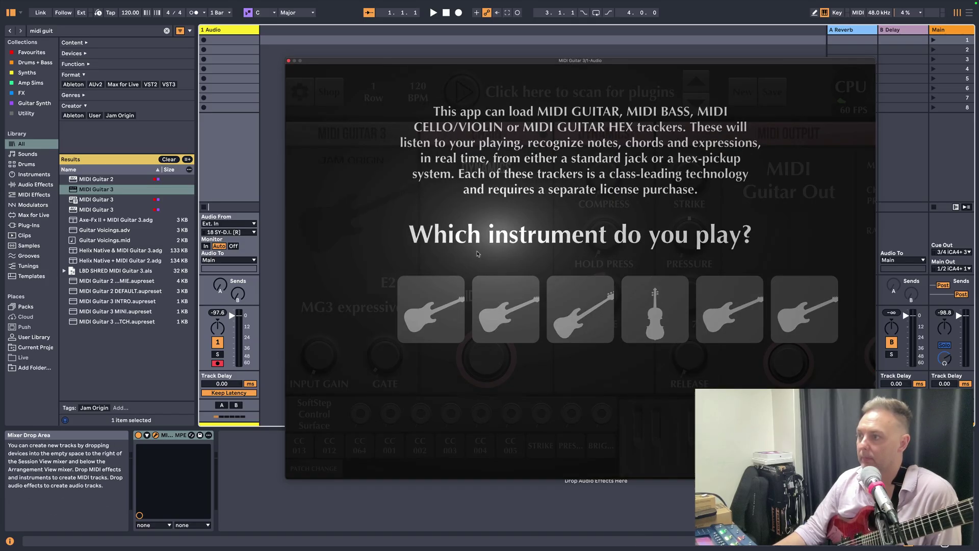
click(431, 309)
Set the MIDI Guitar 3 plugin's audio input to Input from DAW with the recommended 1 input channel, and apply it.
click(295, 92)
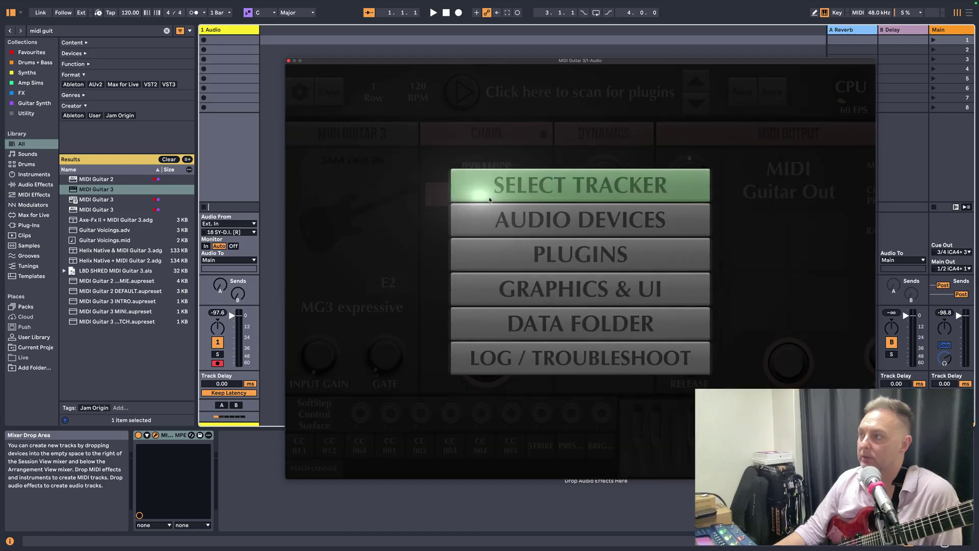
click(579, 218)
click(453, 168)
scroll(453, 168, up, 3)
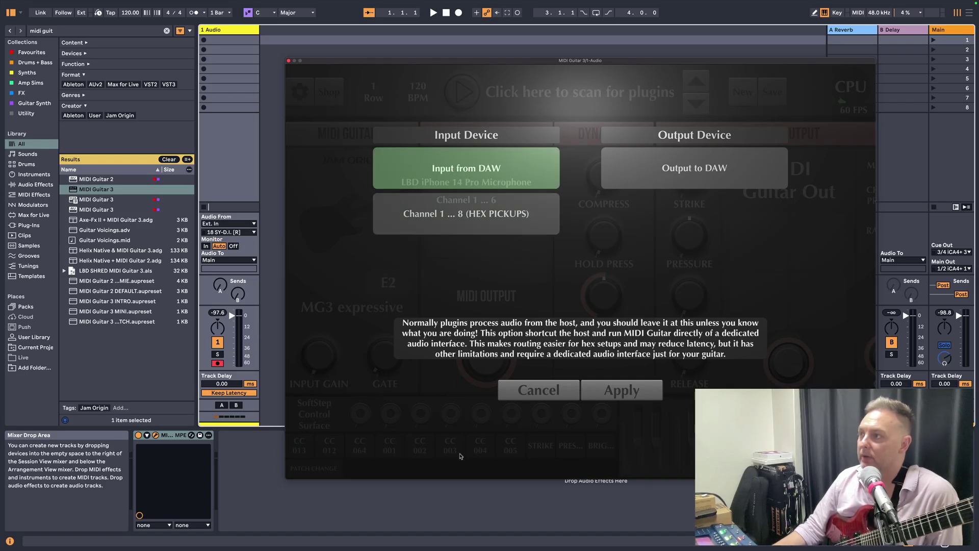
click(459, 168)
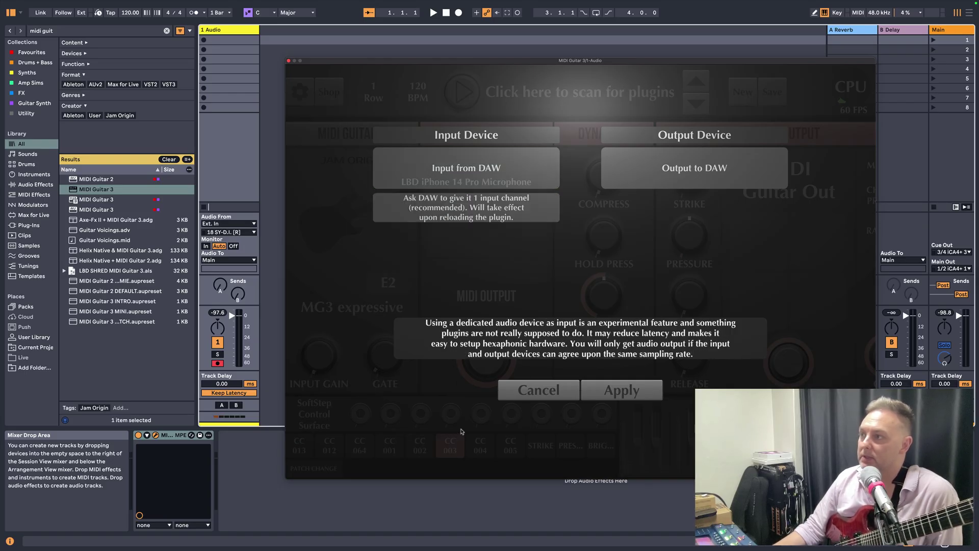
click(616, 396)
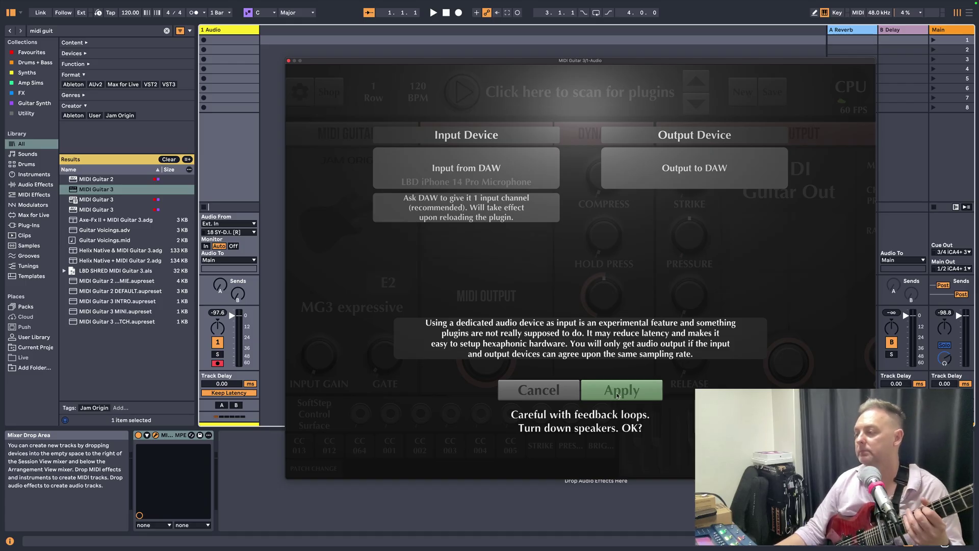
click(618, 395)
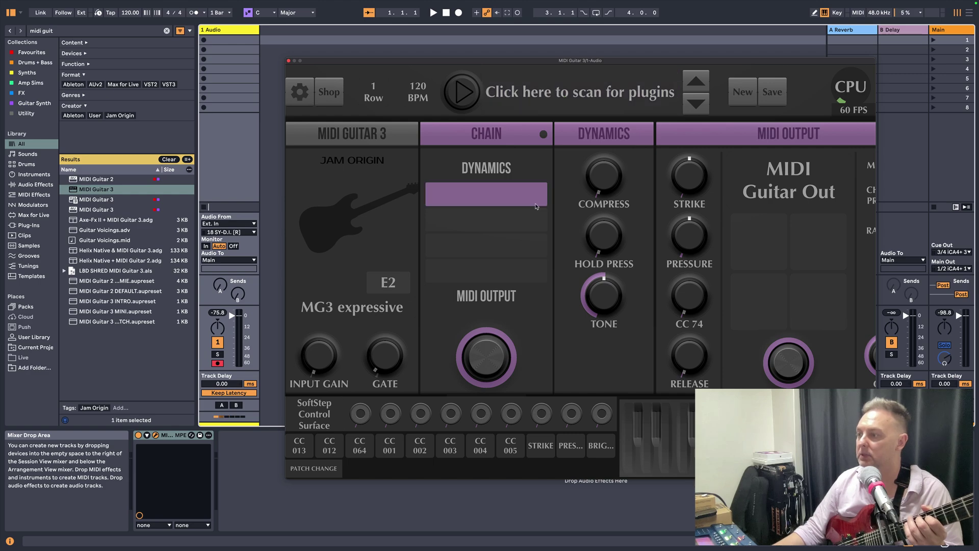
Load the Hold + Solo - Double Pigments patch from [D] Beta Testing in the plugin.
click(584, 97)
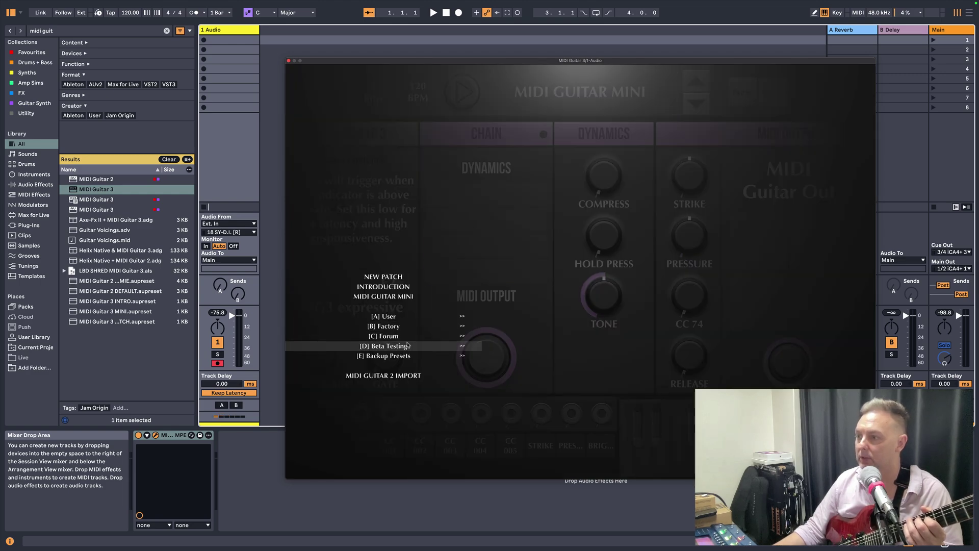
mouse_move(413, 346)
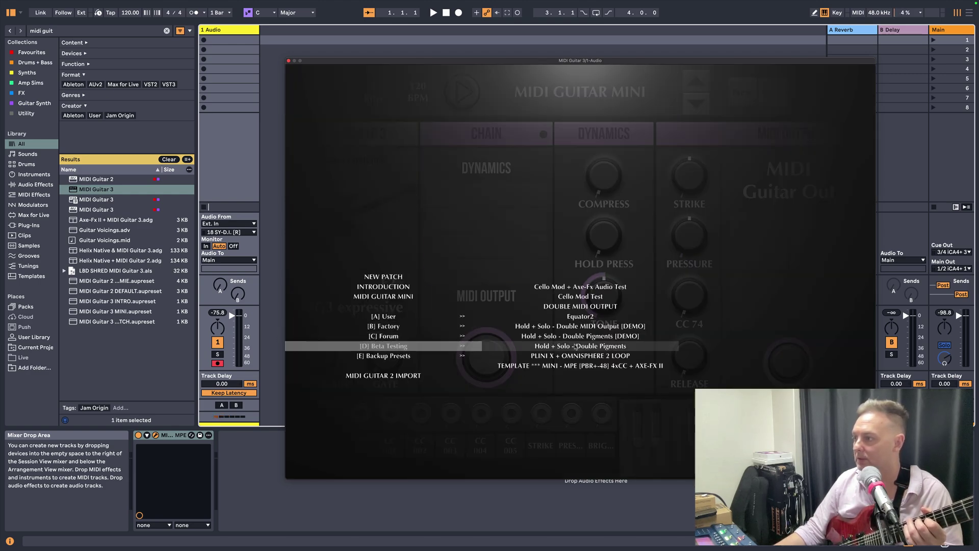
click(592, 346)
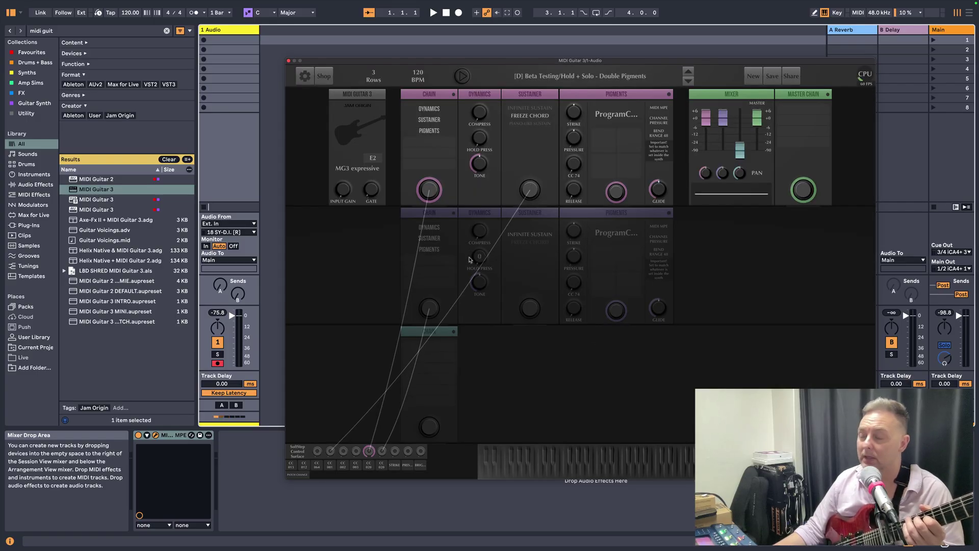
Set the patch's MIDI controller source to MIDI control from DAW.
drag(301, 452, 295, 546)
click(297, 451)
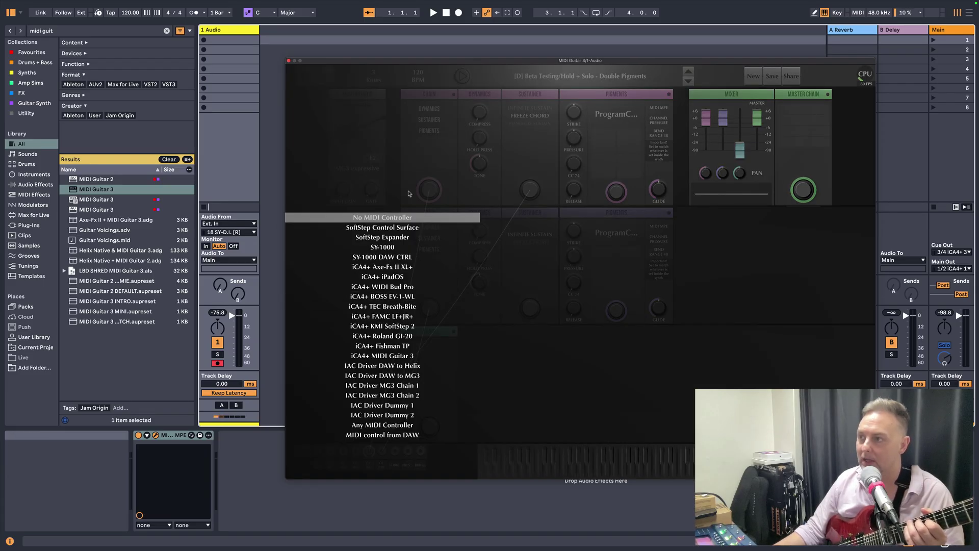
click(421, 435)
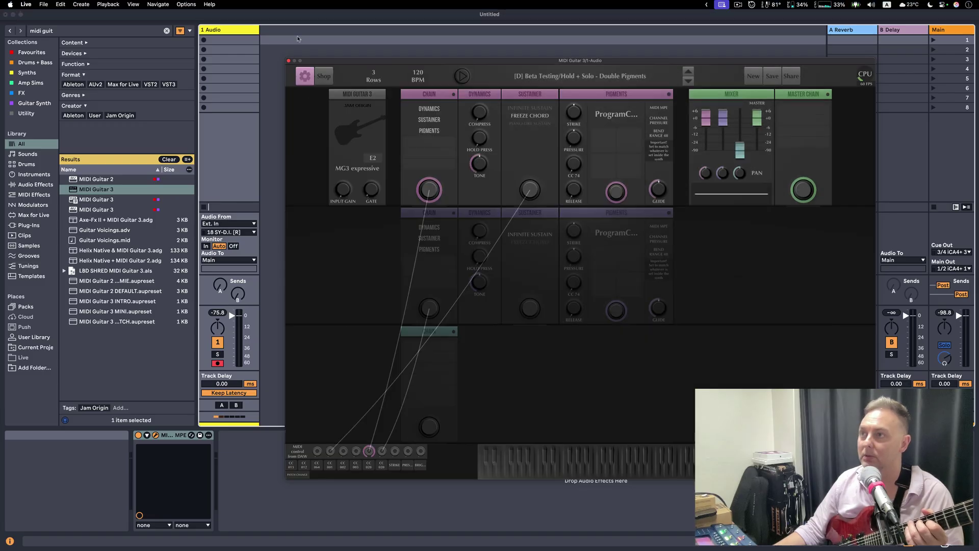
Insert a MIDI track beside the audio track and set its MIDI input to SoftStep (Control Surface).
drag(300, 59, 335, 48)
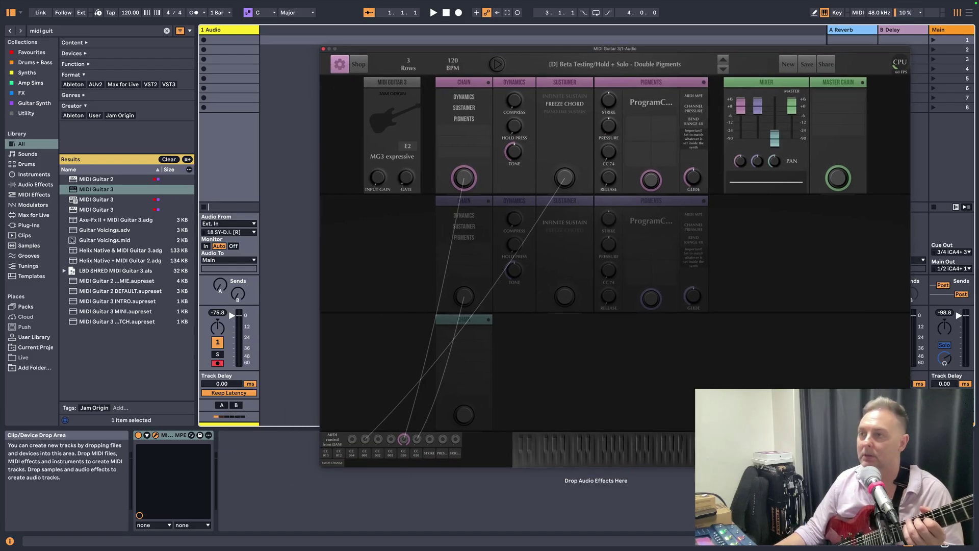
right_click(280, 94)
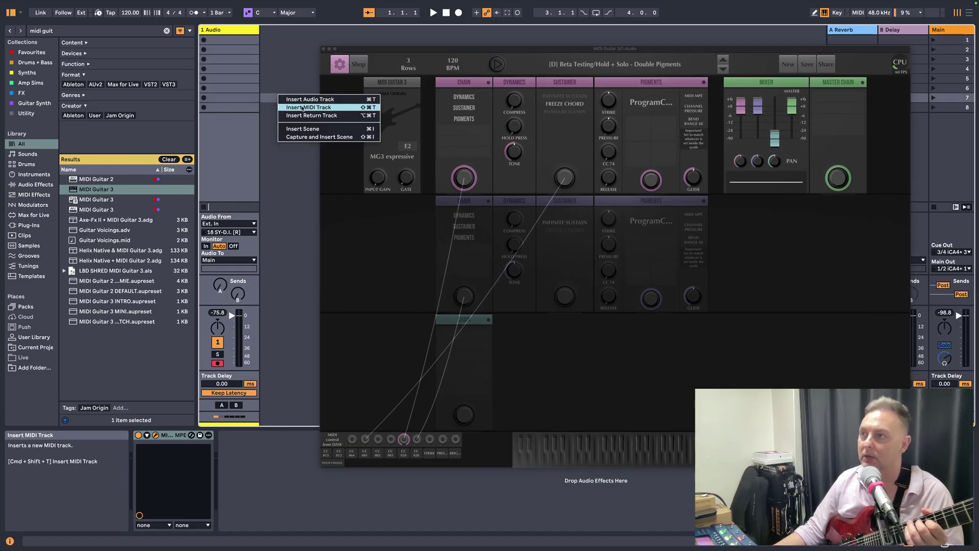
click(302, 104)
click(289, 223)
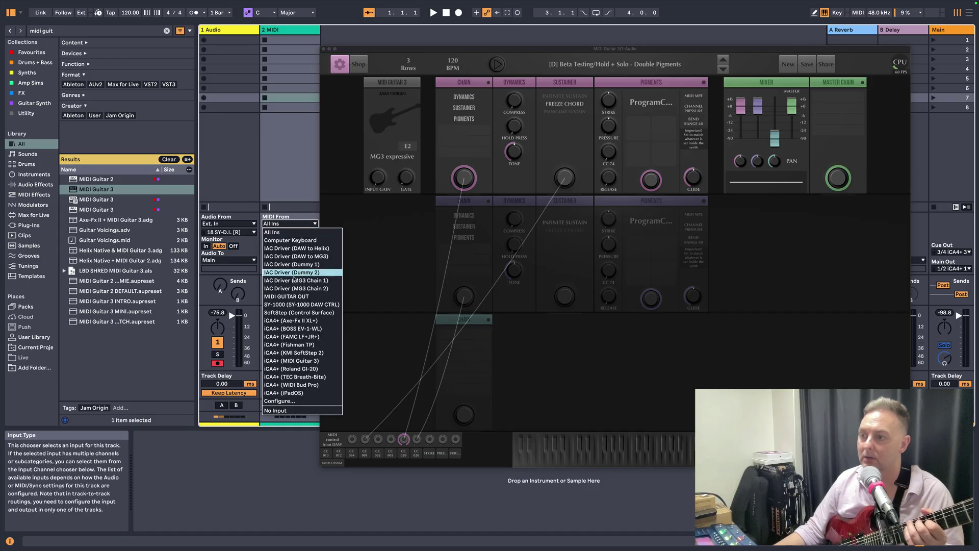
click(298, 312)
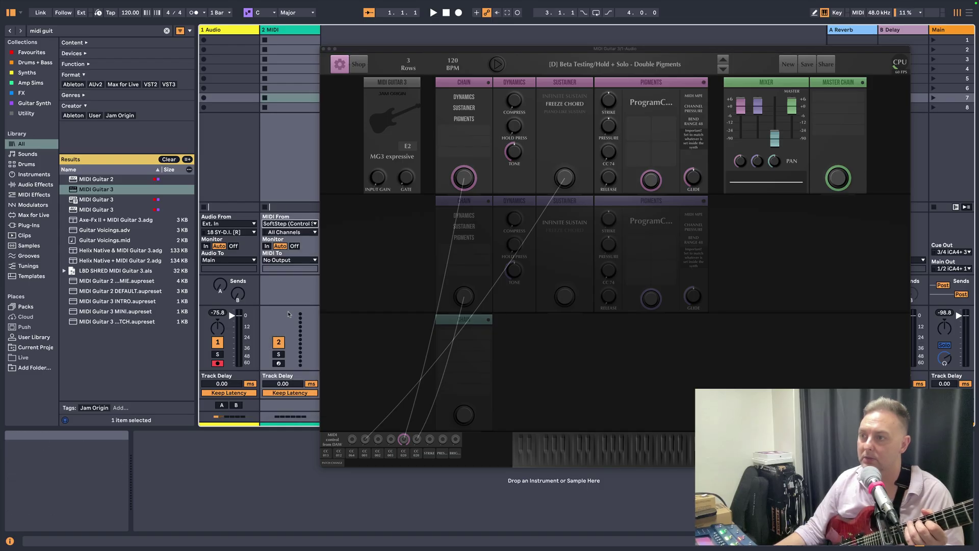
Route the MIDI track's output to 1-Audio with 1-MIDI Guitar 3 as the destination, and arm the track.
click(286, 260)
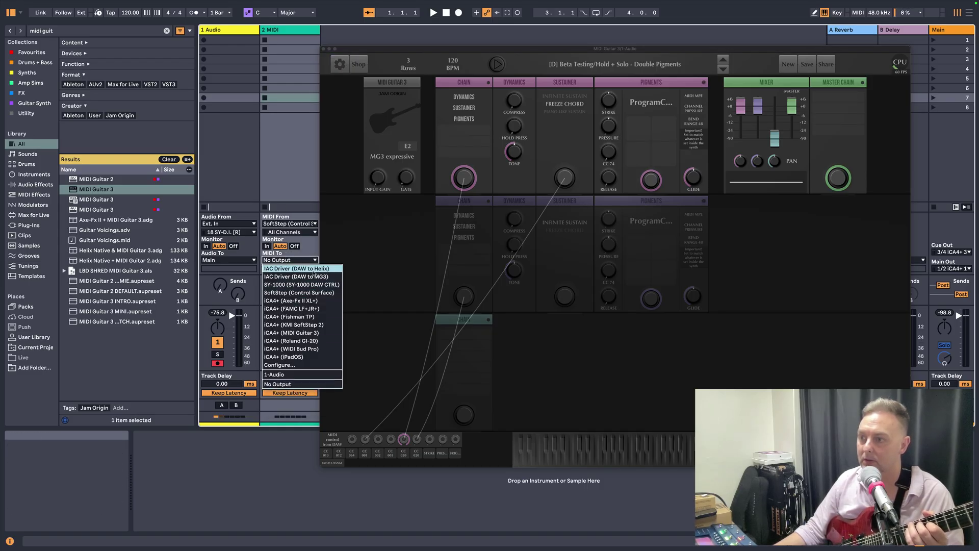
click(302, 375)
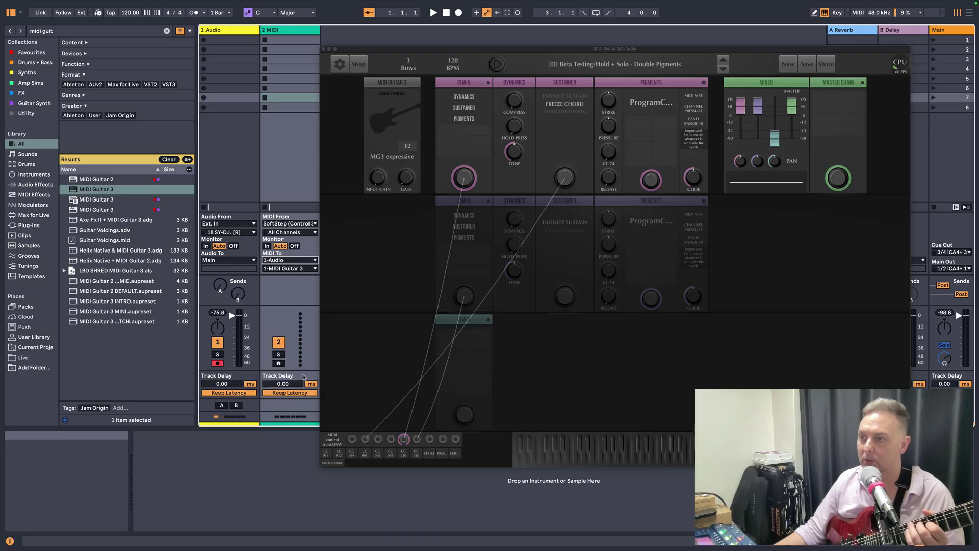
click(308, 269)
click(308, 271)
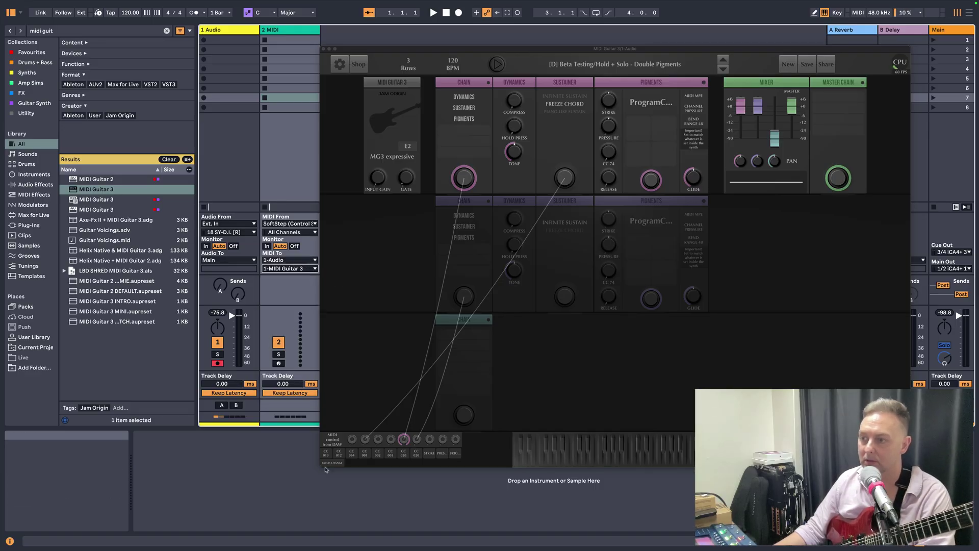
click(278, 363)
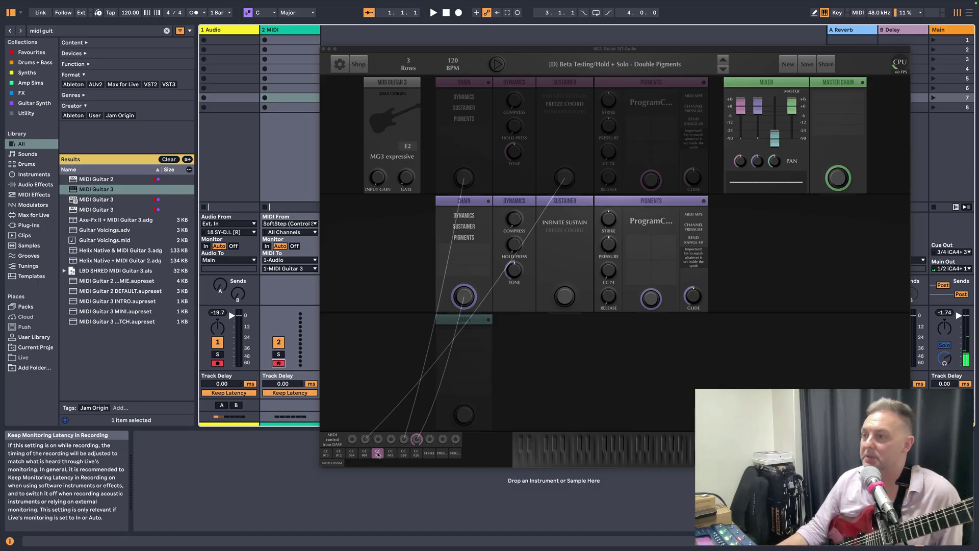
Close the MIDI Guitar 3 plugin window and quit Ableton Live without saving the Untitled set.
click(323, 49)
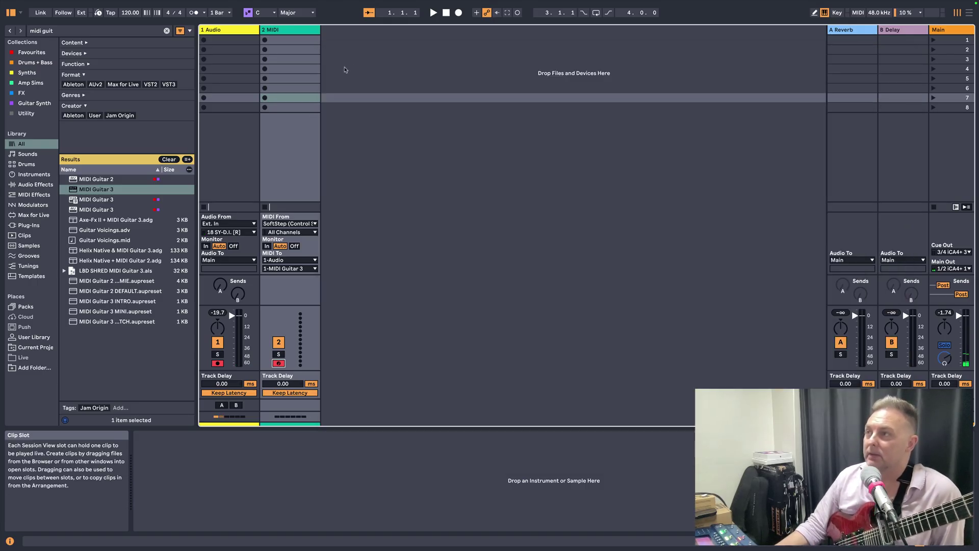
click(402, 53)
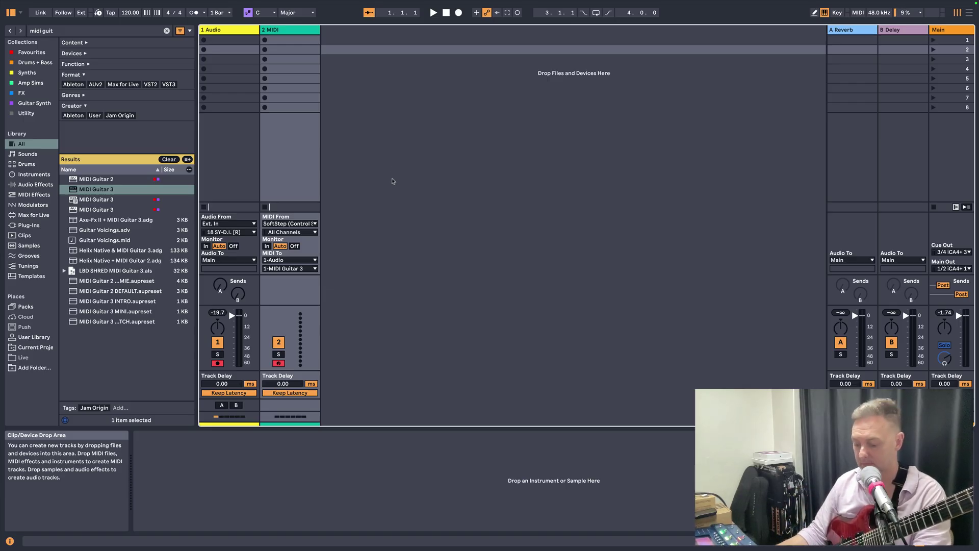
key(super+q)
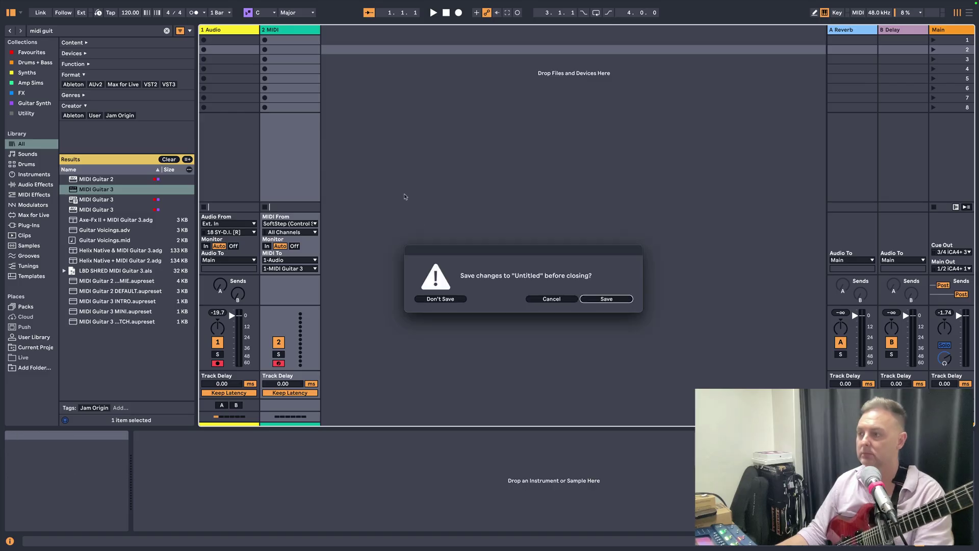
click(448, 301)
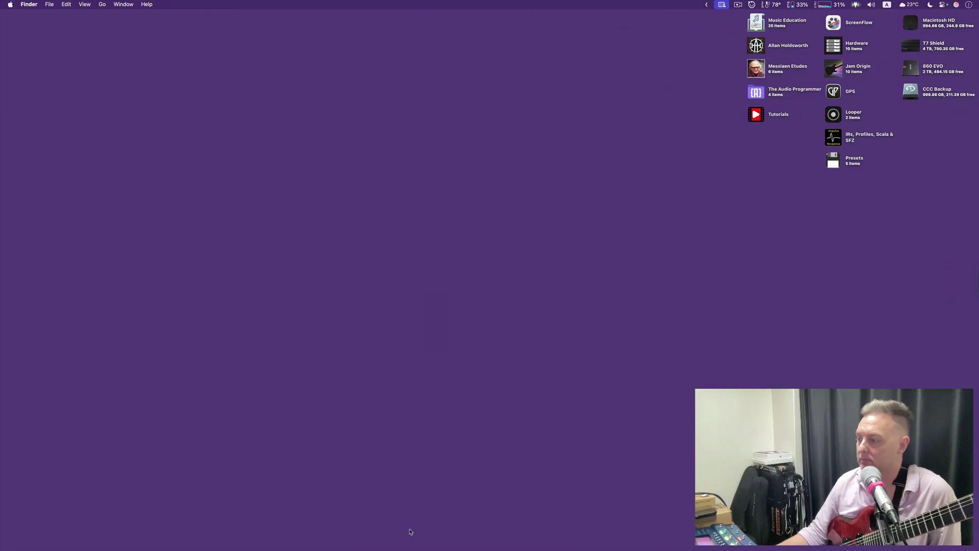
Launch standalone MIDI Guitar 3 showing the Hold + Solo - Double Pigments patch.
mouse_move(584, 549)
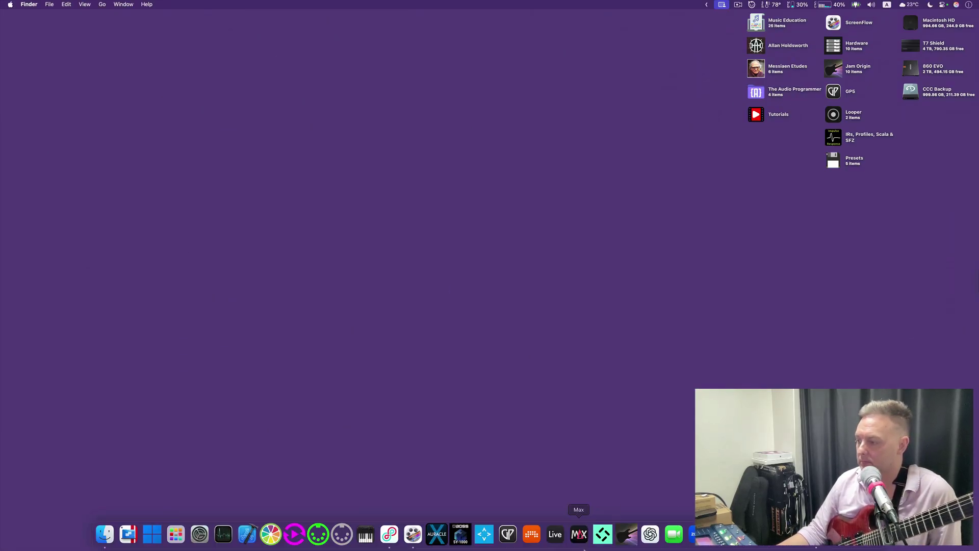
click(624, 533)
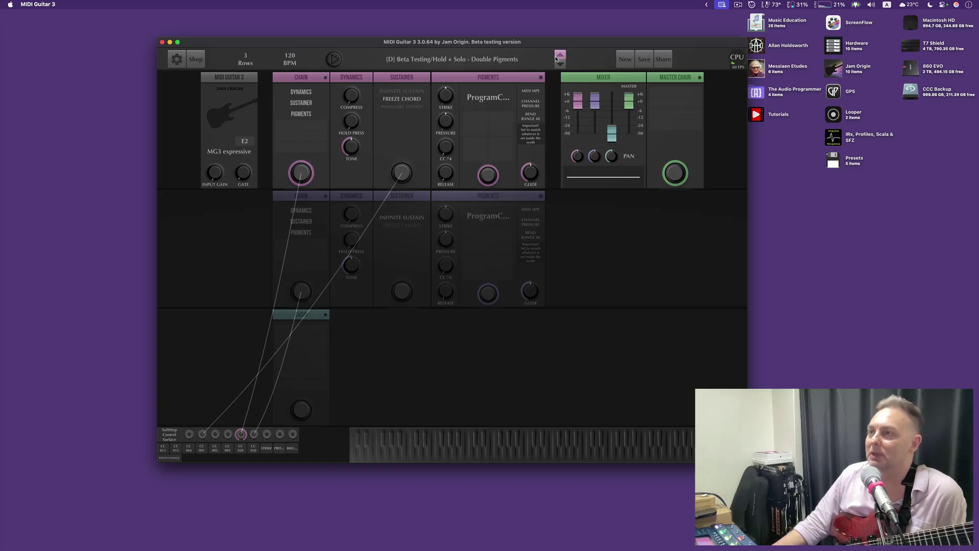
mouse_move(520, 164)
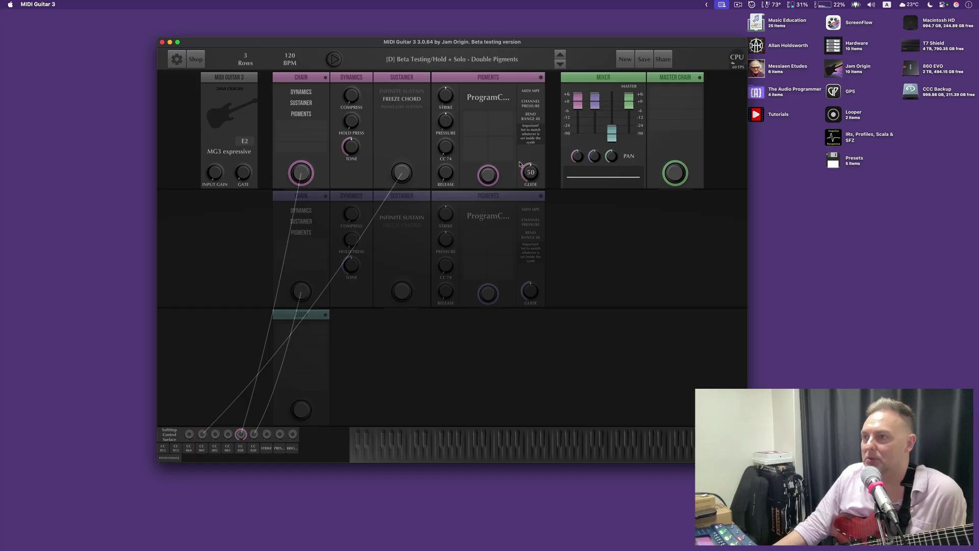